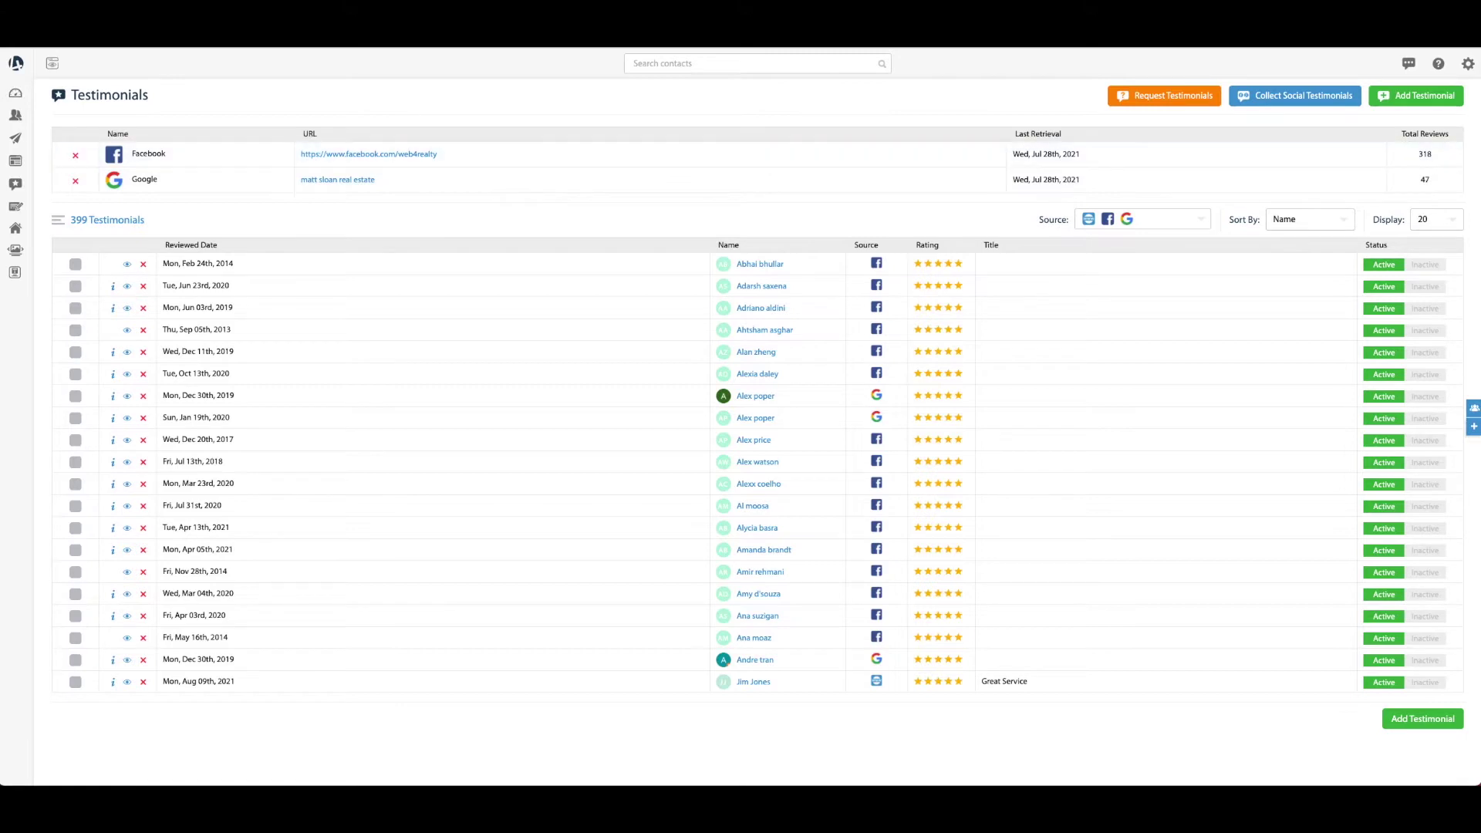
Go to the Testimonials page, then open the Request Testimonials form list
mouse_move(25, 99)
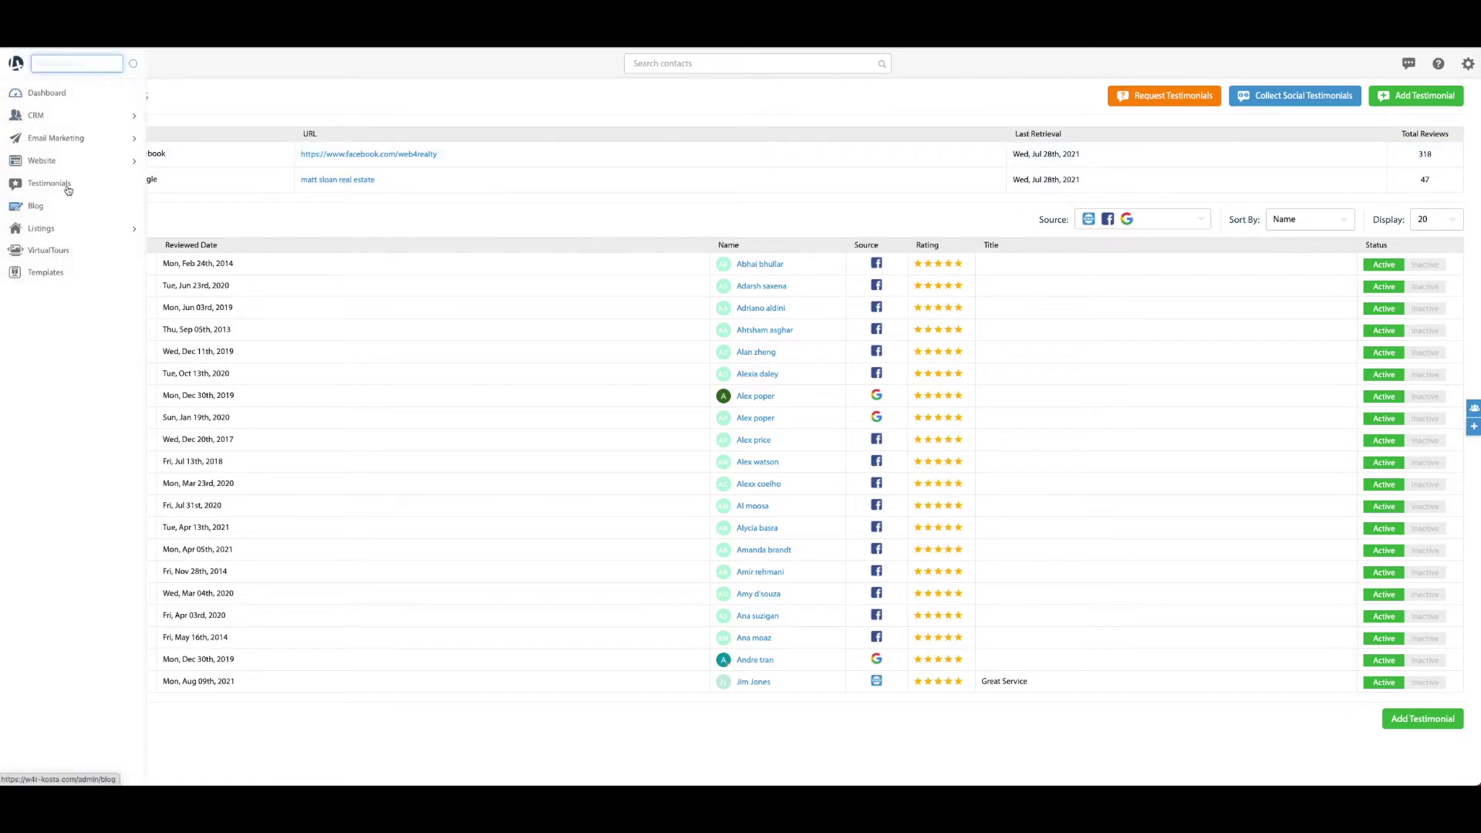
click(49, 185)
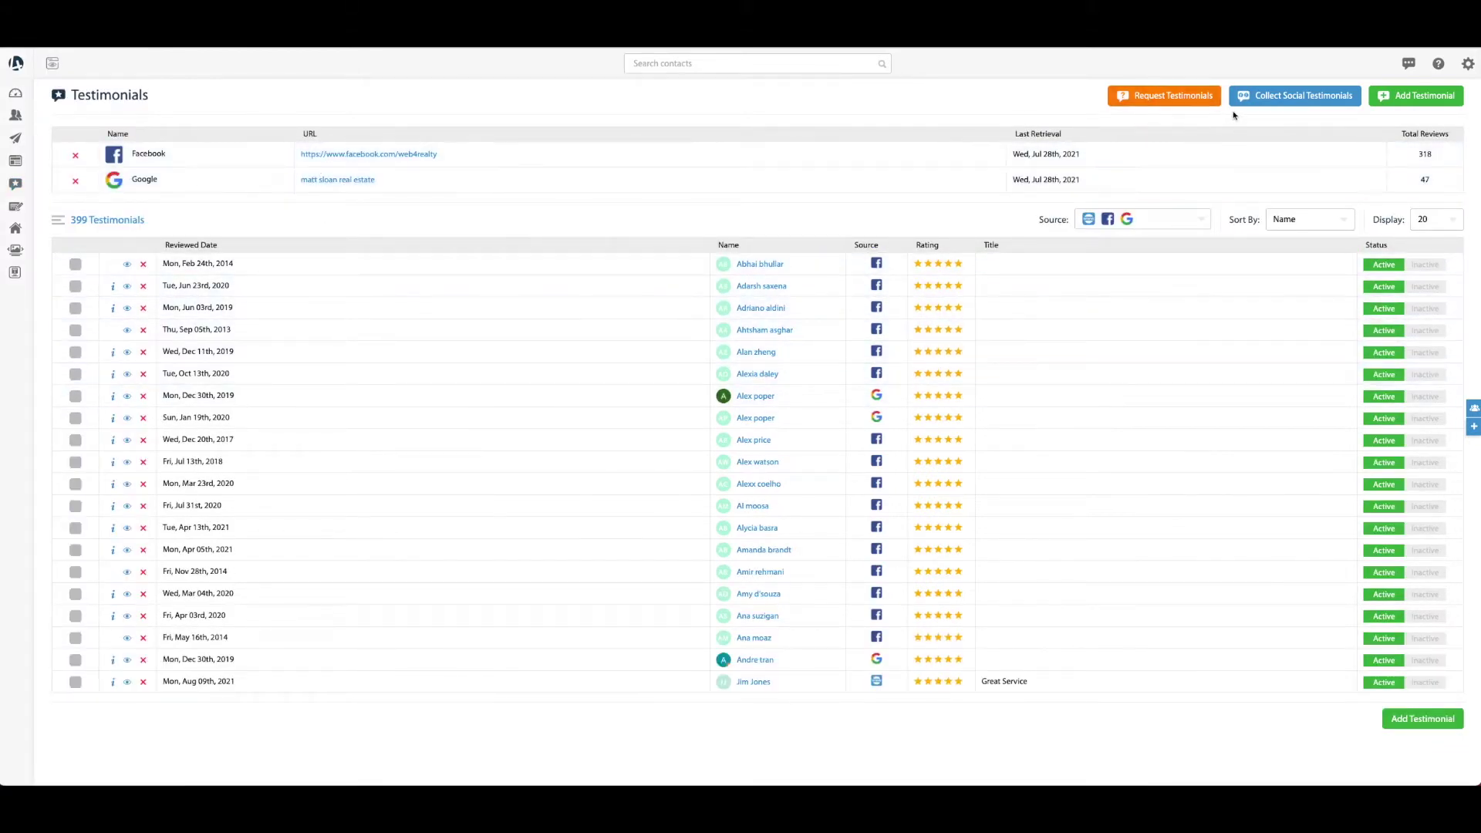
click(1176, 104)
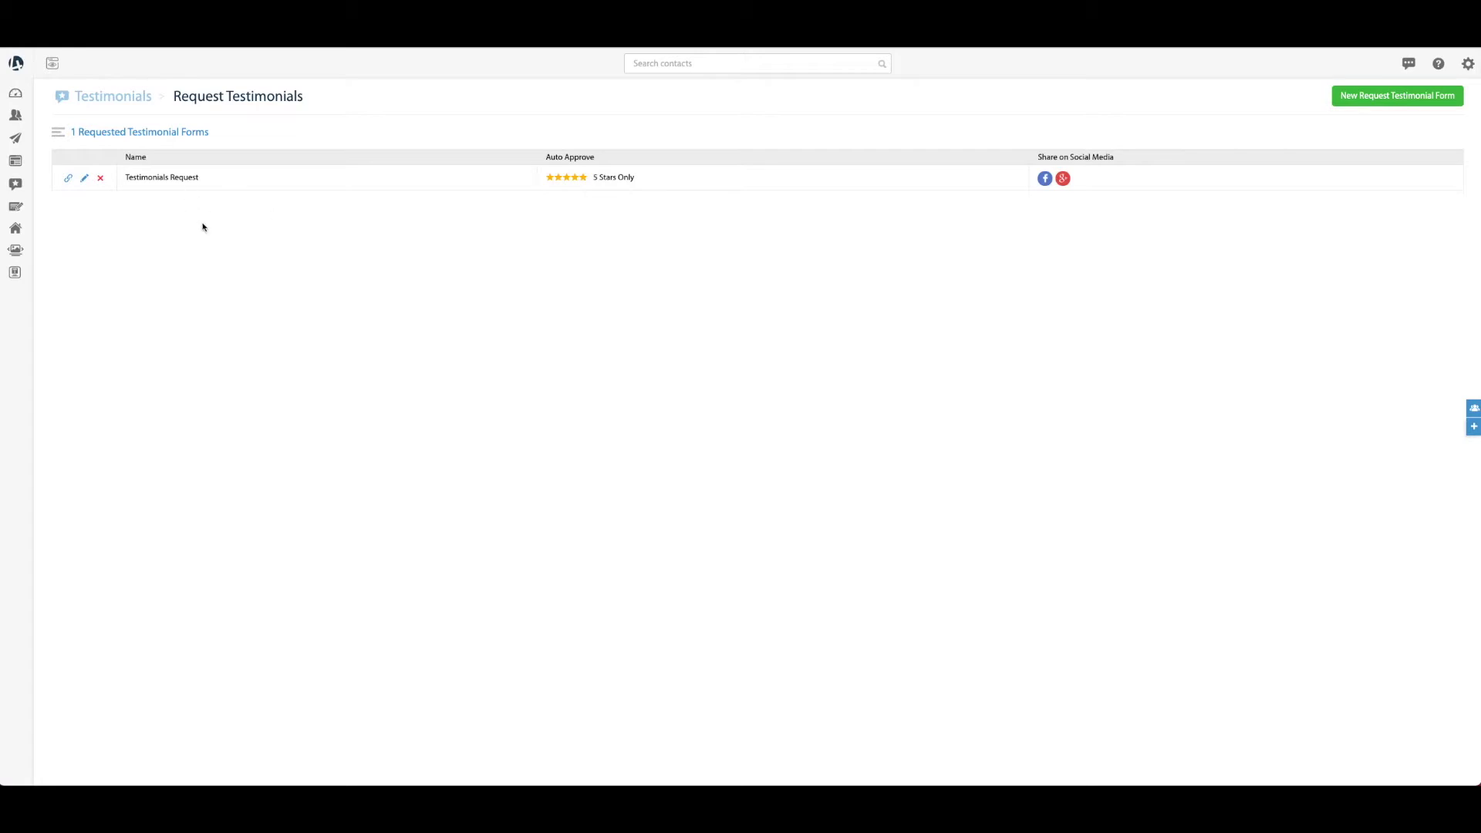
Open the 'Testimonials Request' form in the Edit Request Testimonial Form
drag(199, 178, 112, 175)
click(79, 192)
click(82, 181)
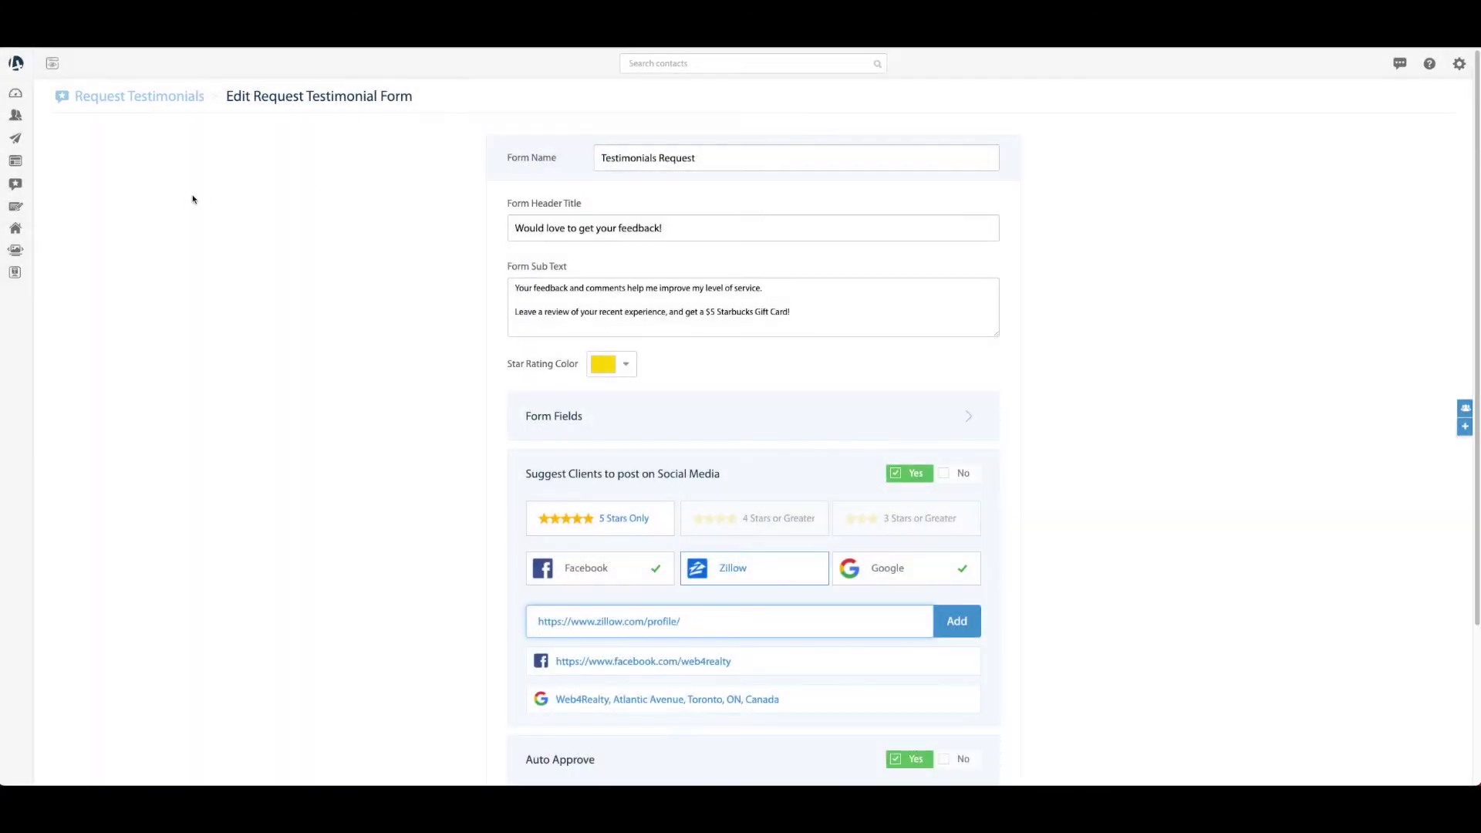
click(513, 170)
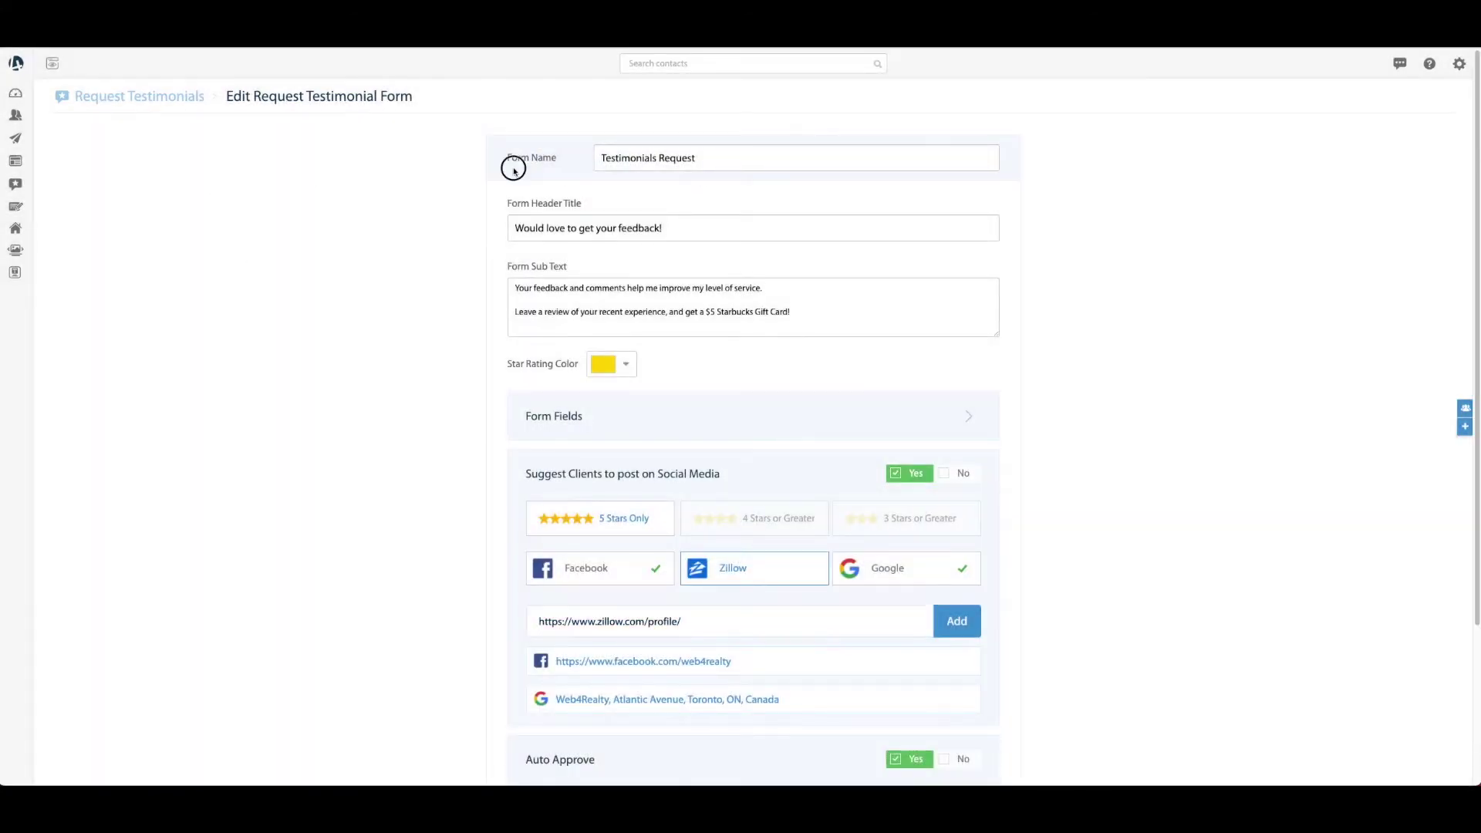
drag(723, 157, 581, 162)
click(660, 157)
scroll(625, 258, down, 1)
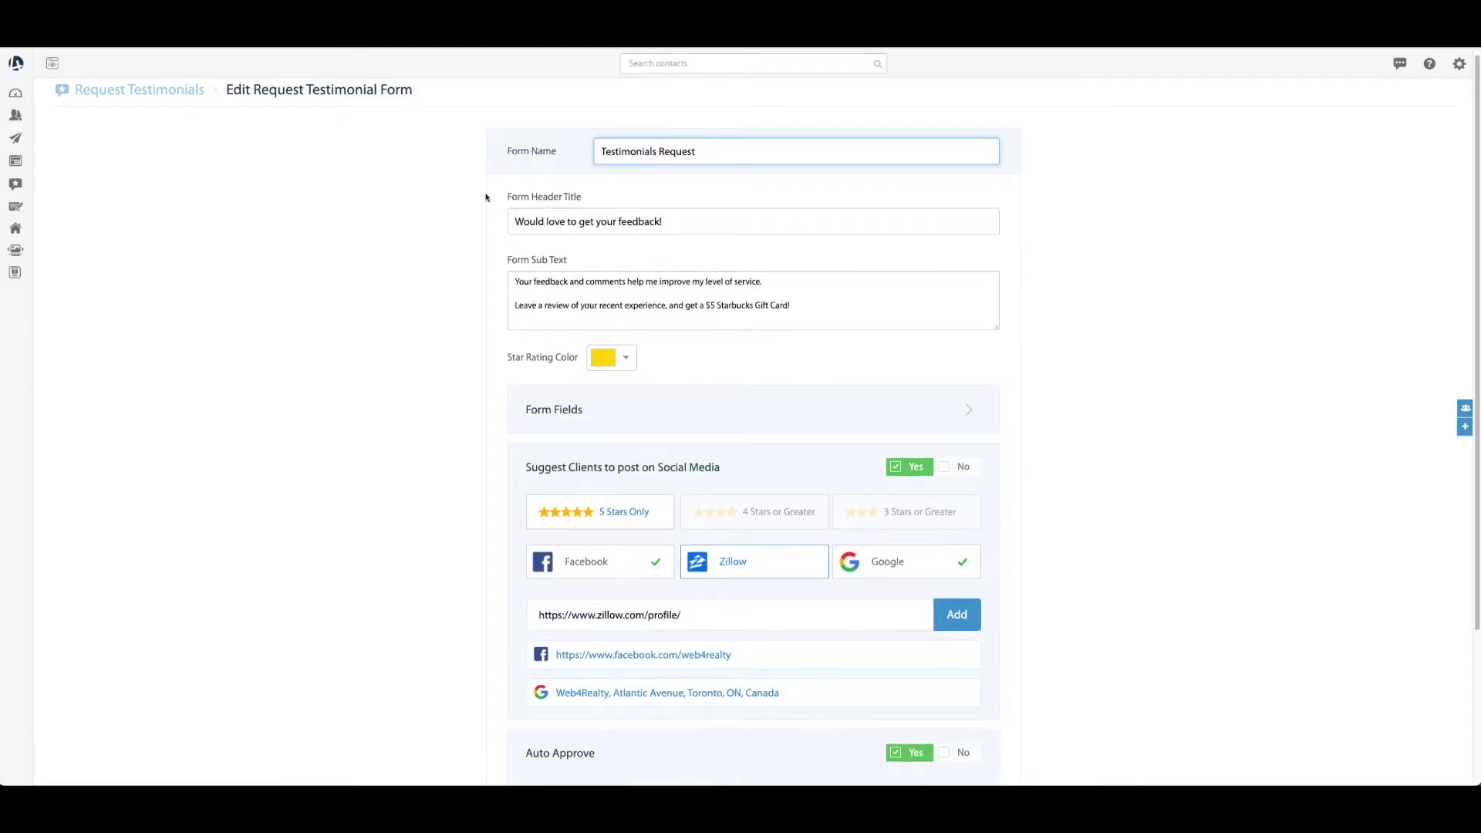
scroll(482, 231, down, 2)
scroll(509, 287, up, 2)
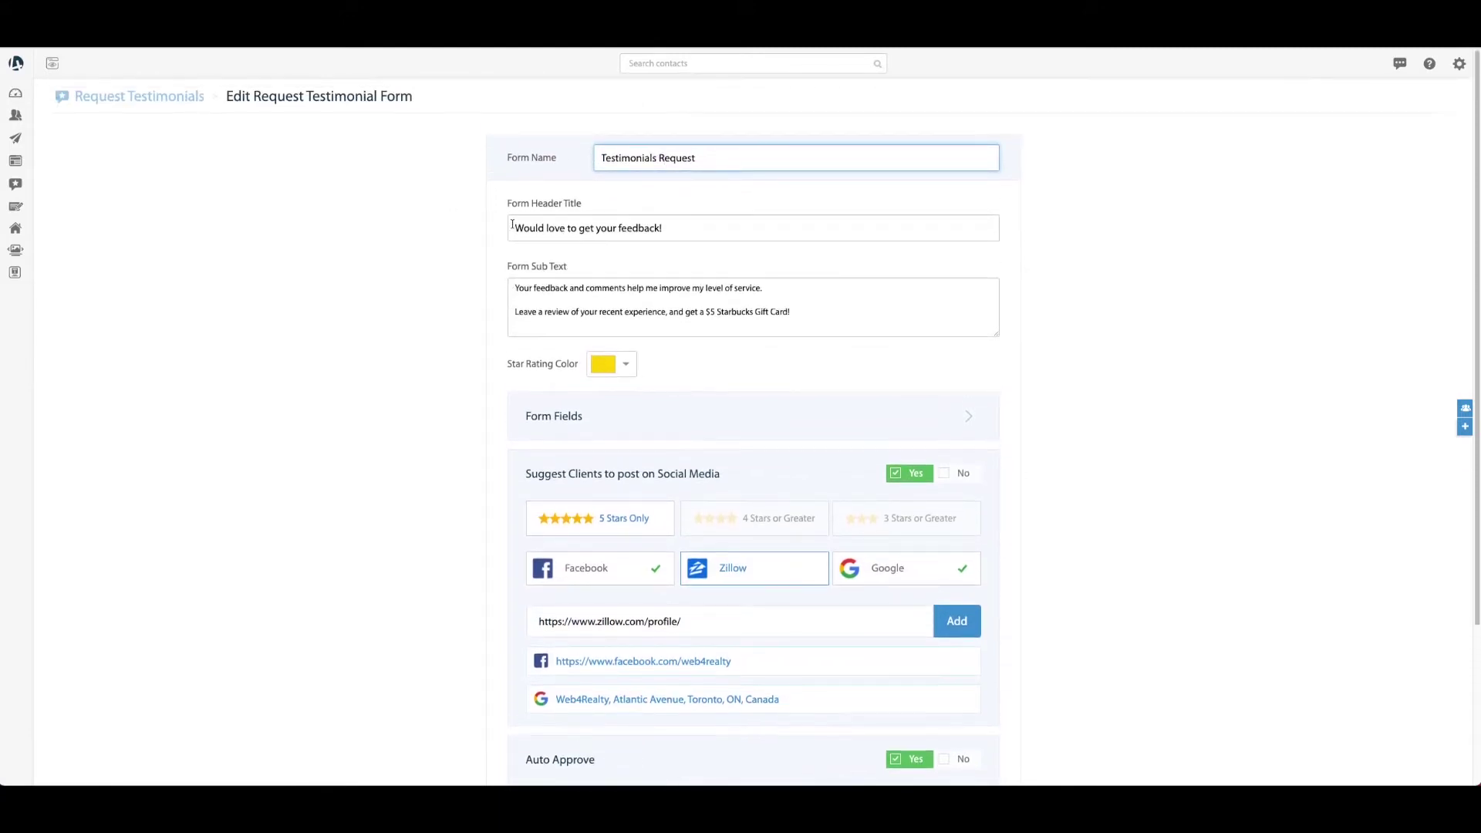
drag(700, 226, 502, 224)
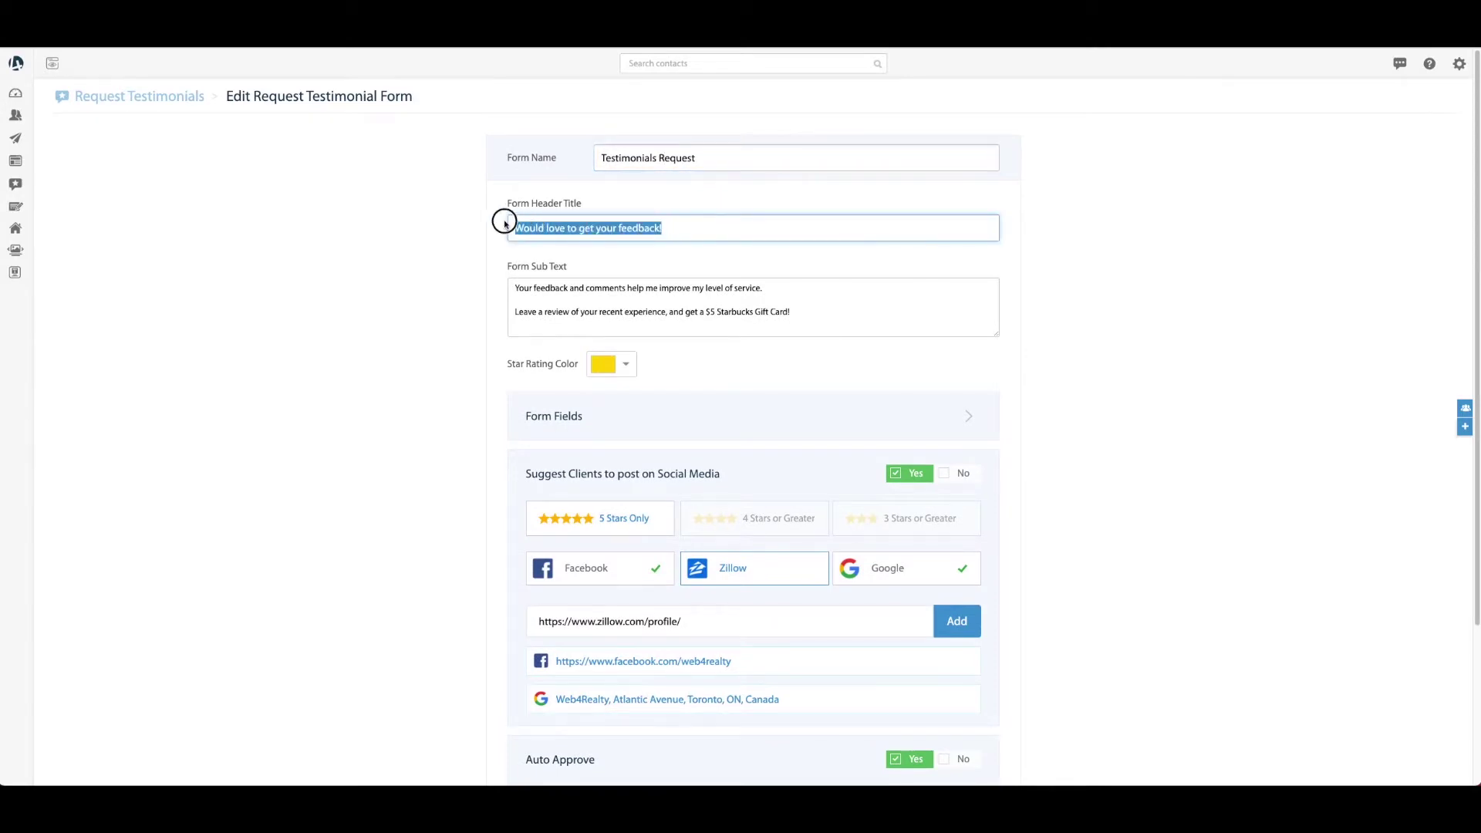
click(568, 228)
drag(515, 287, 803, 324)
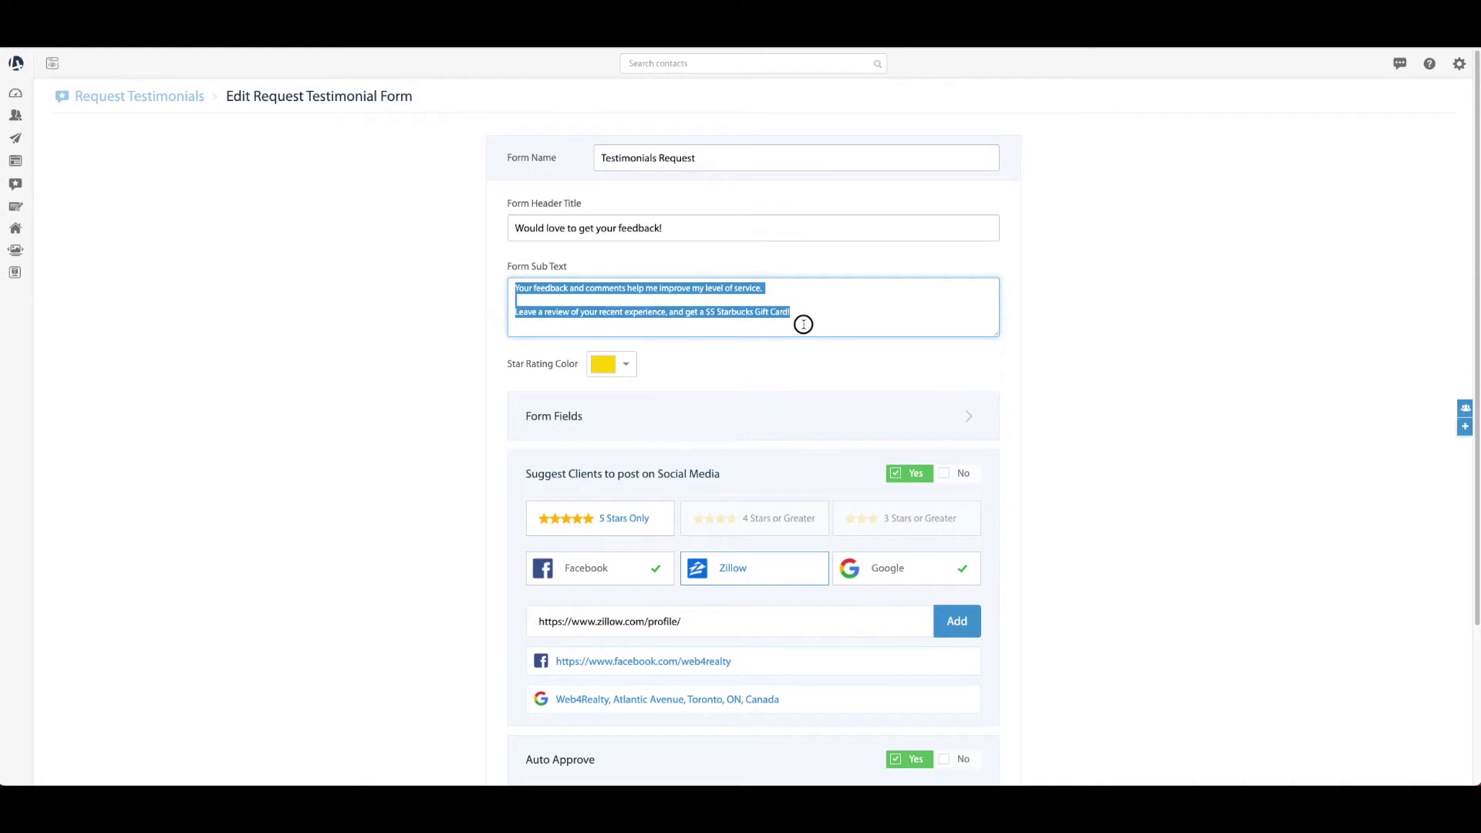
click(608, 289)
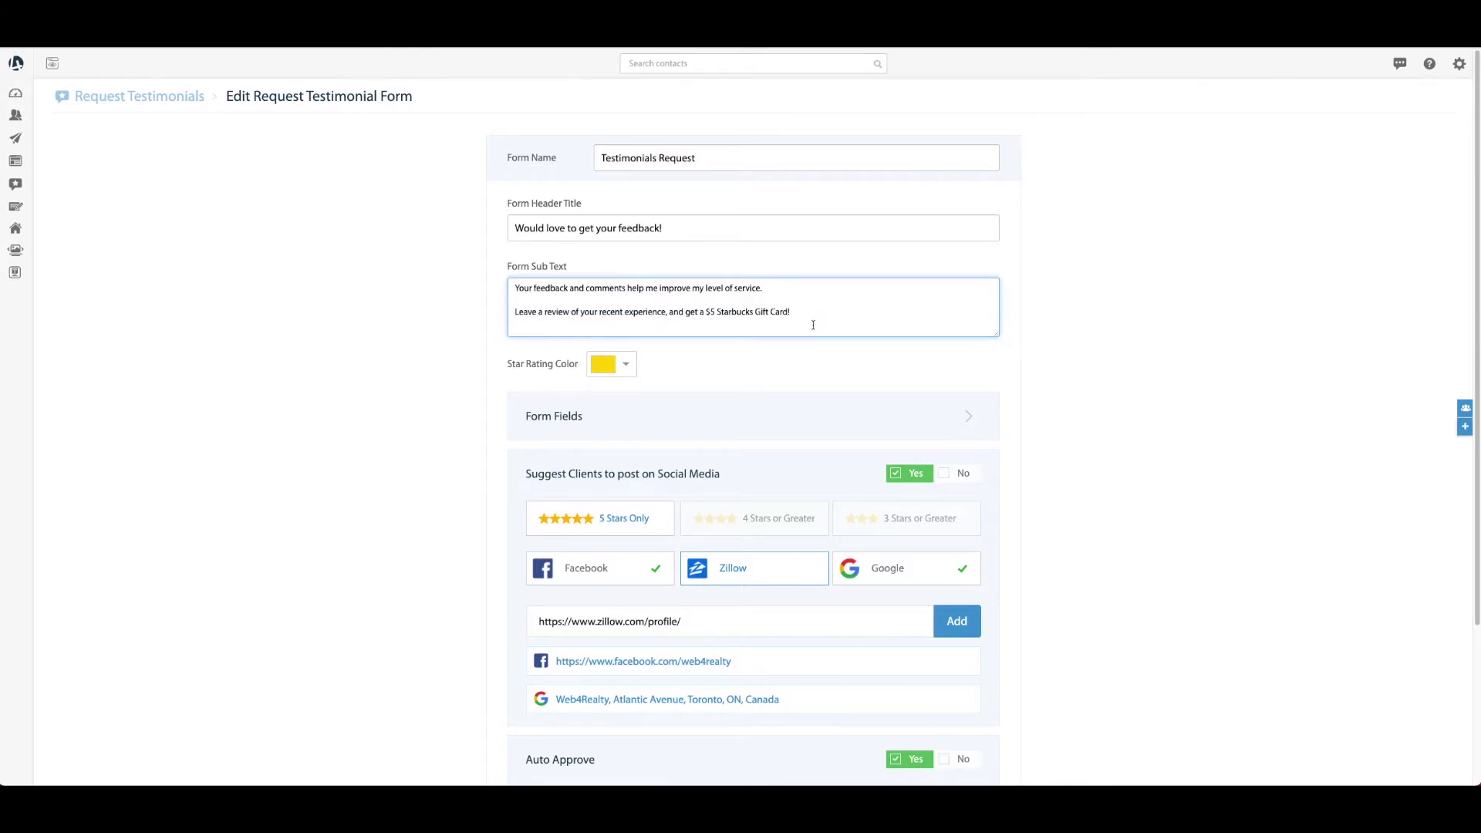
scroll(746, 305, down, 1)
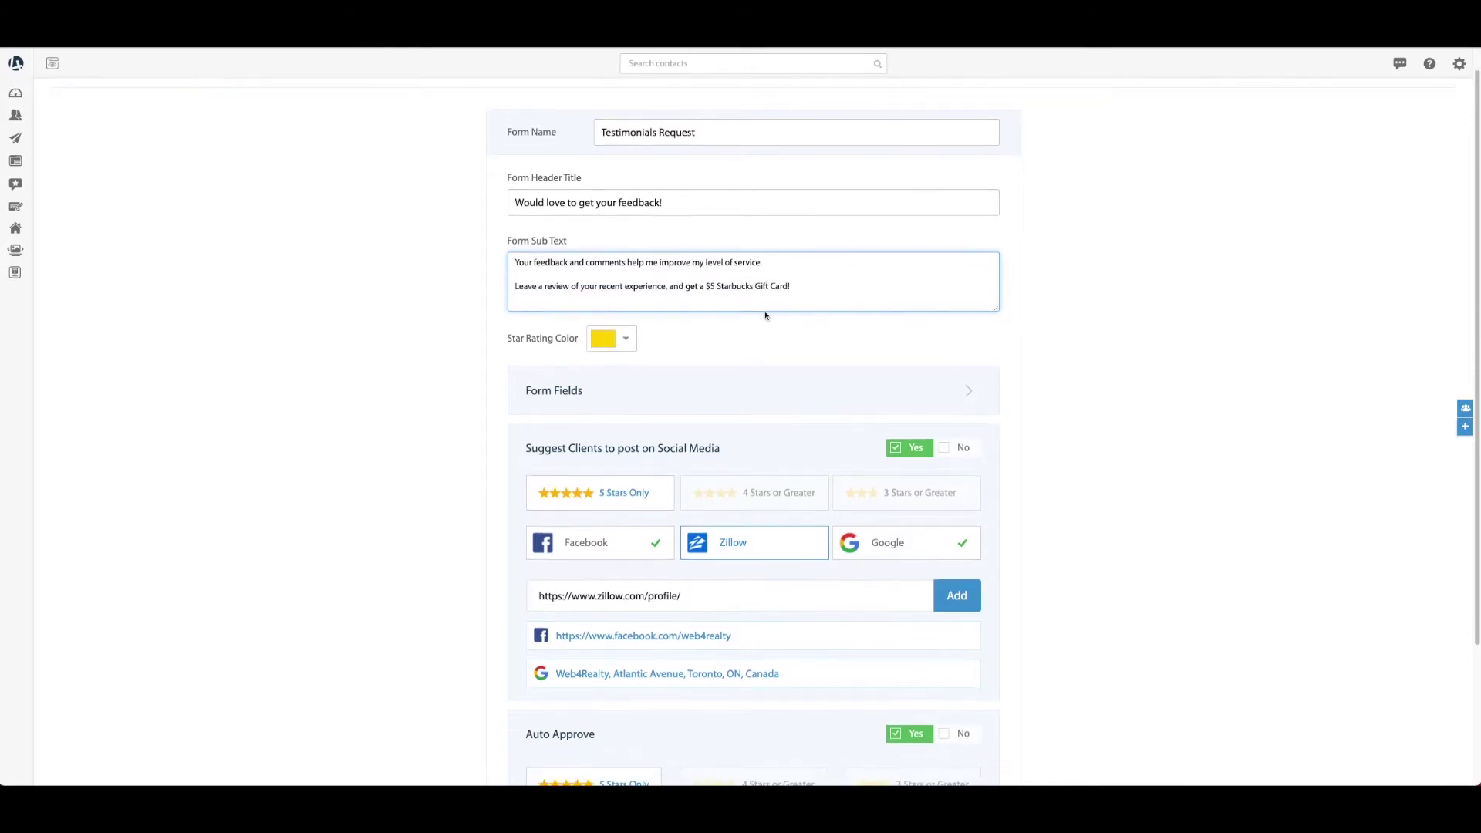
scroll(765, 315, down, 4)
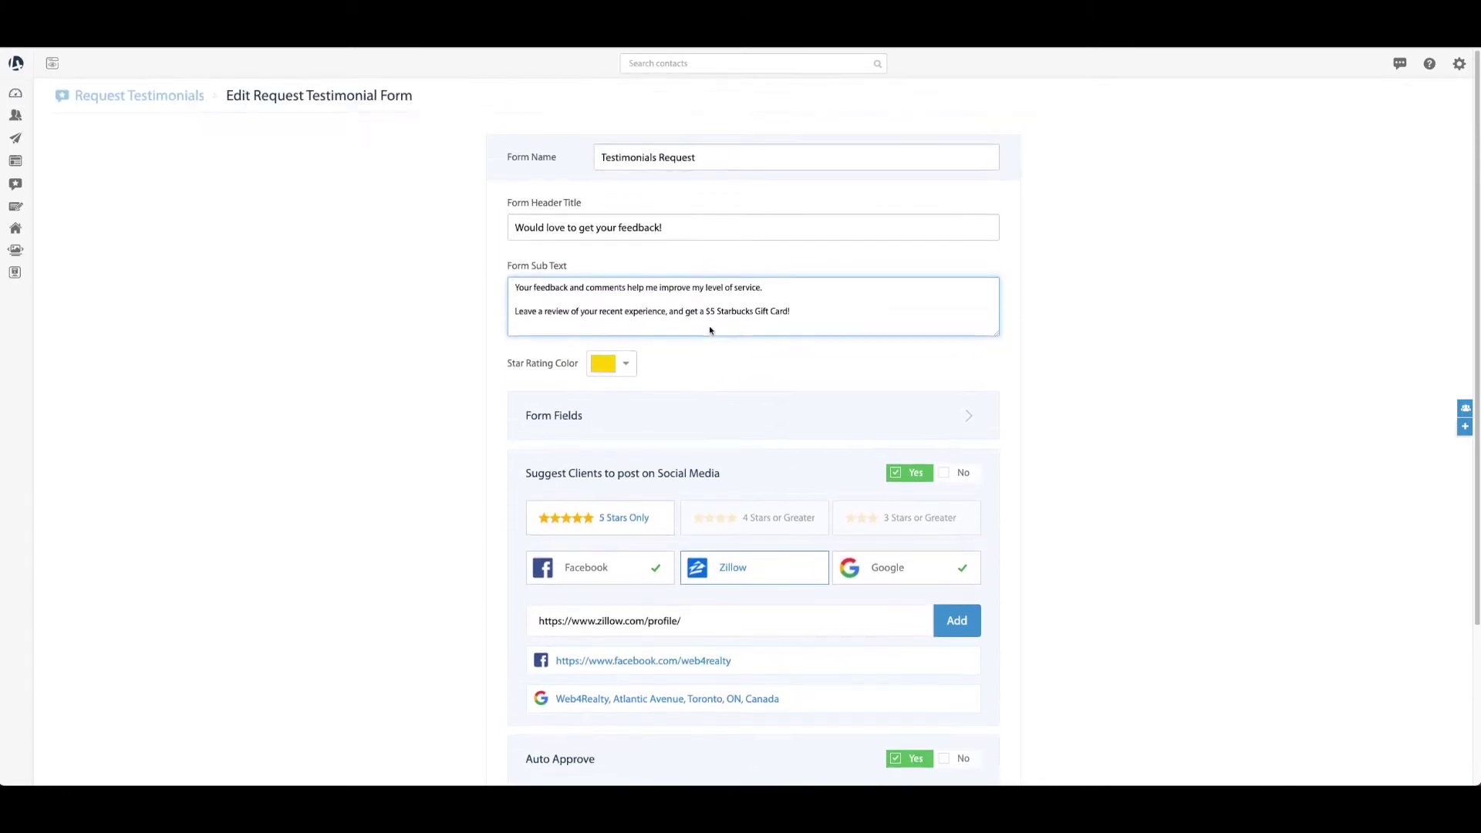
scroll(720, 330, up, 5)
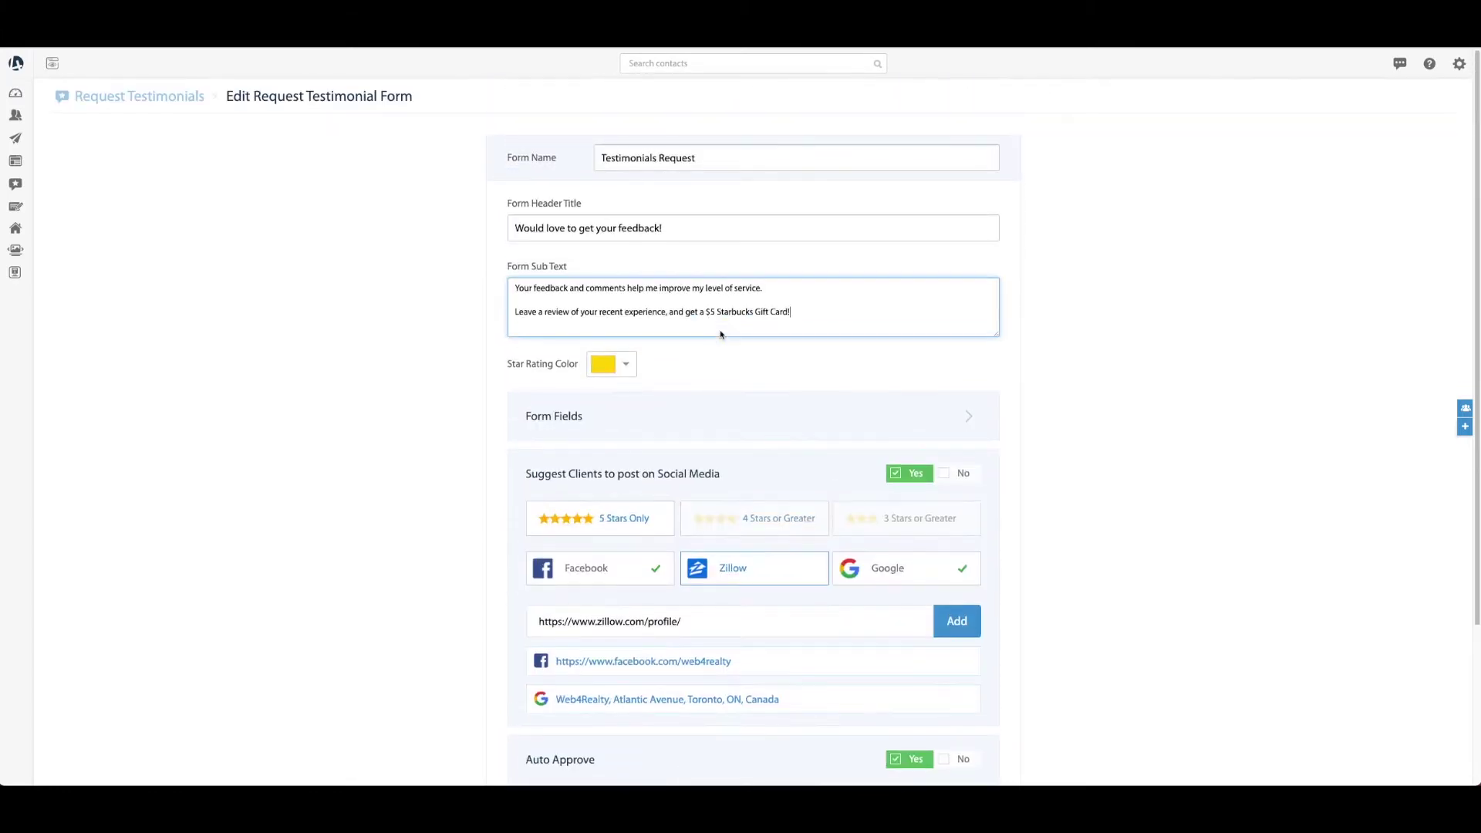
click(625, 364)
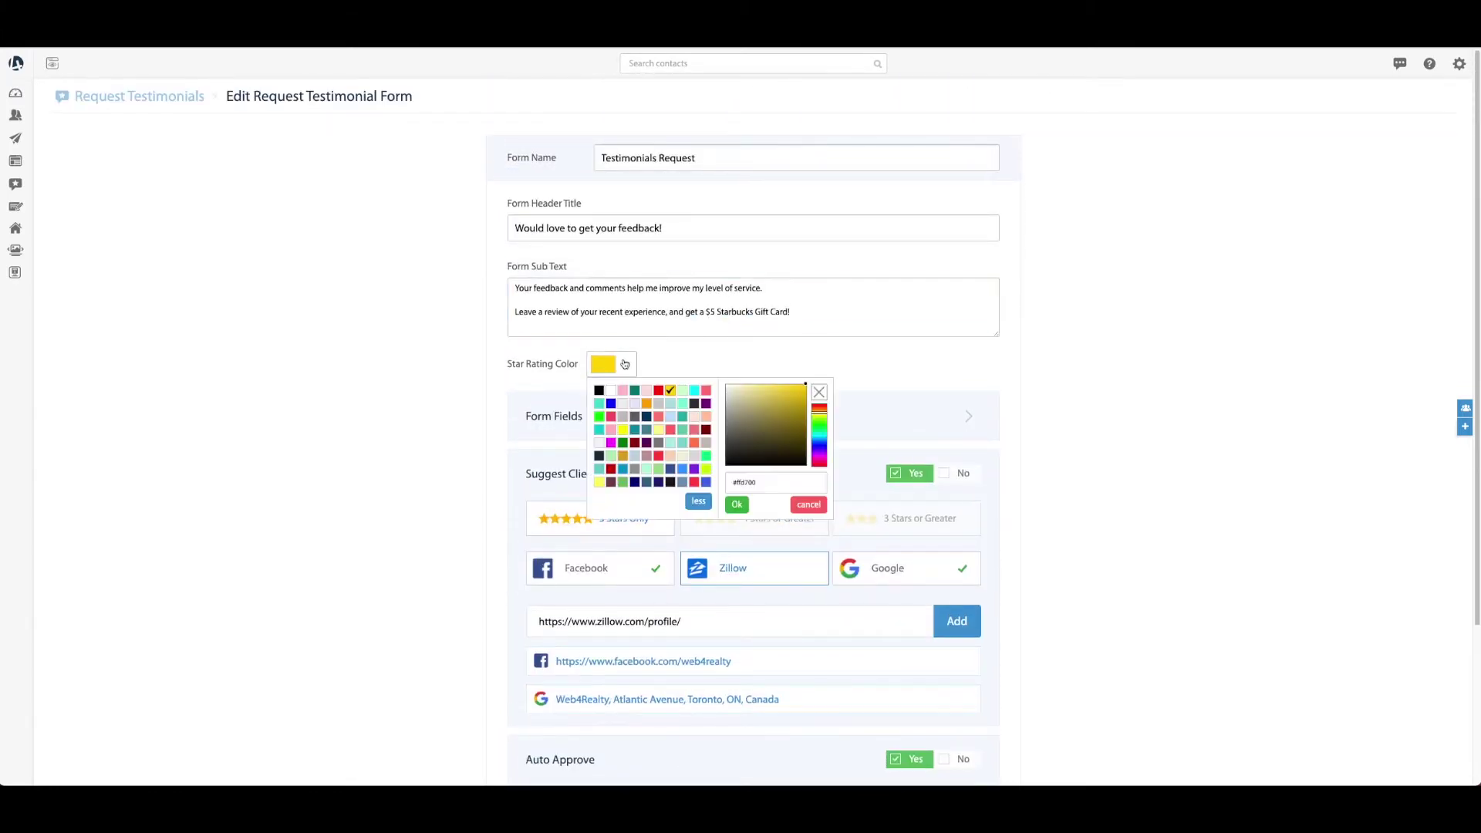
click(680, 360)
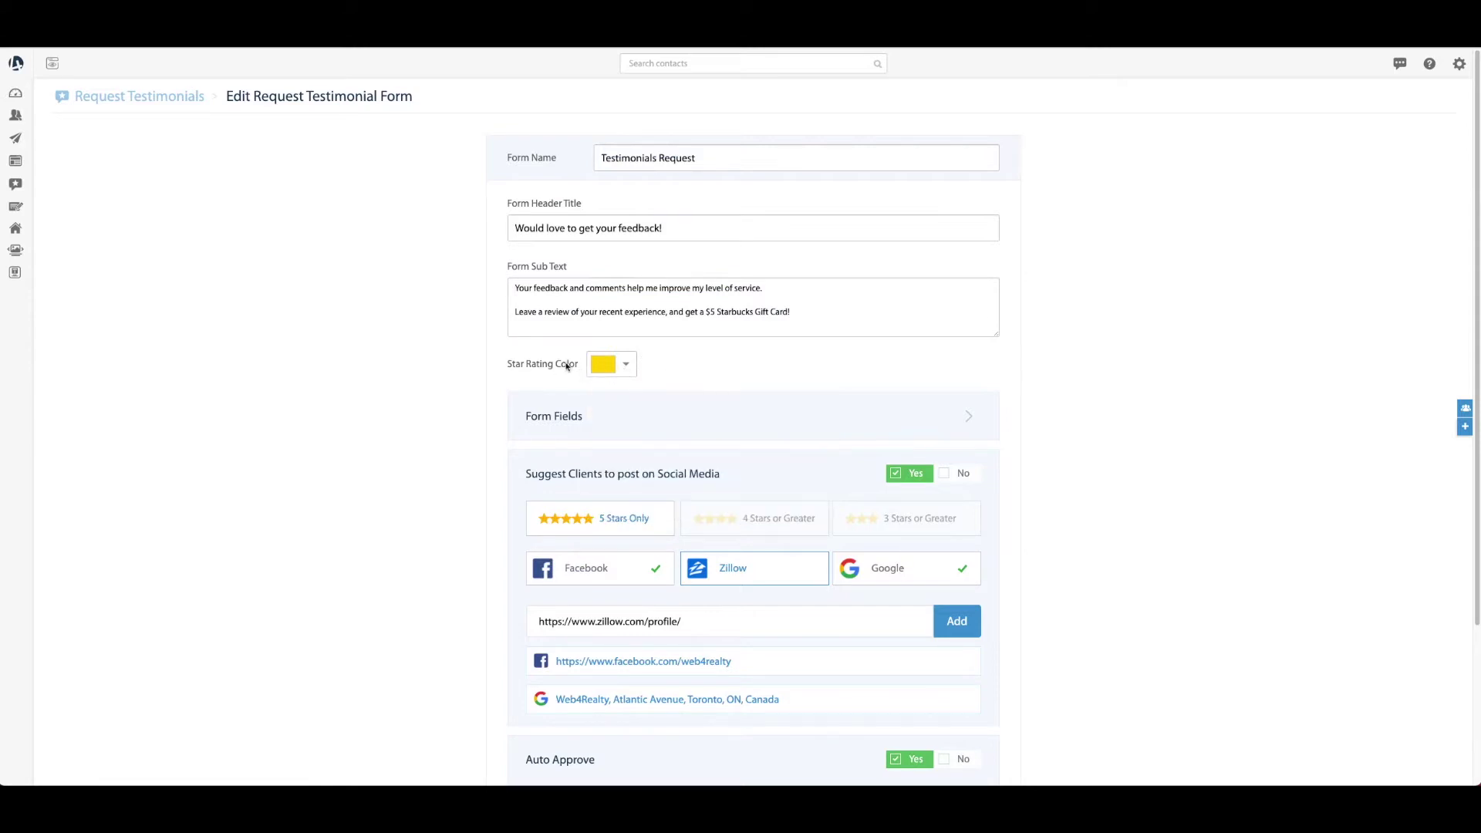
scroll(669, 350, down, 2)
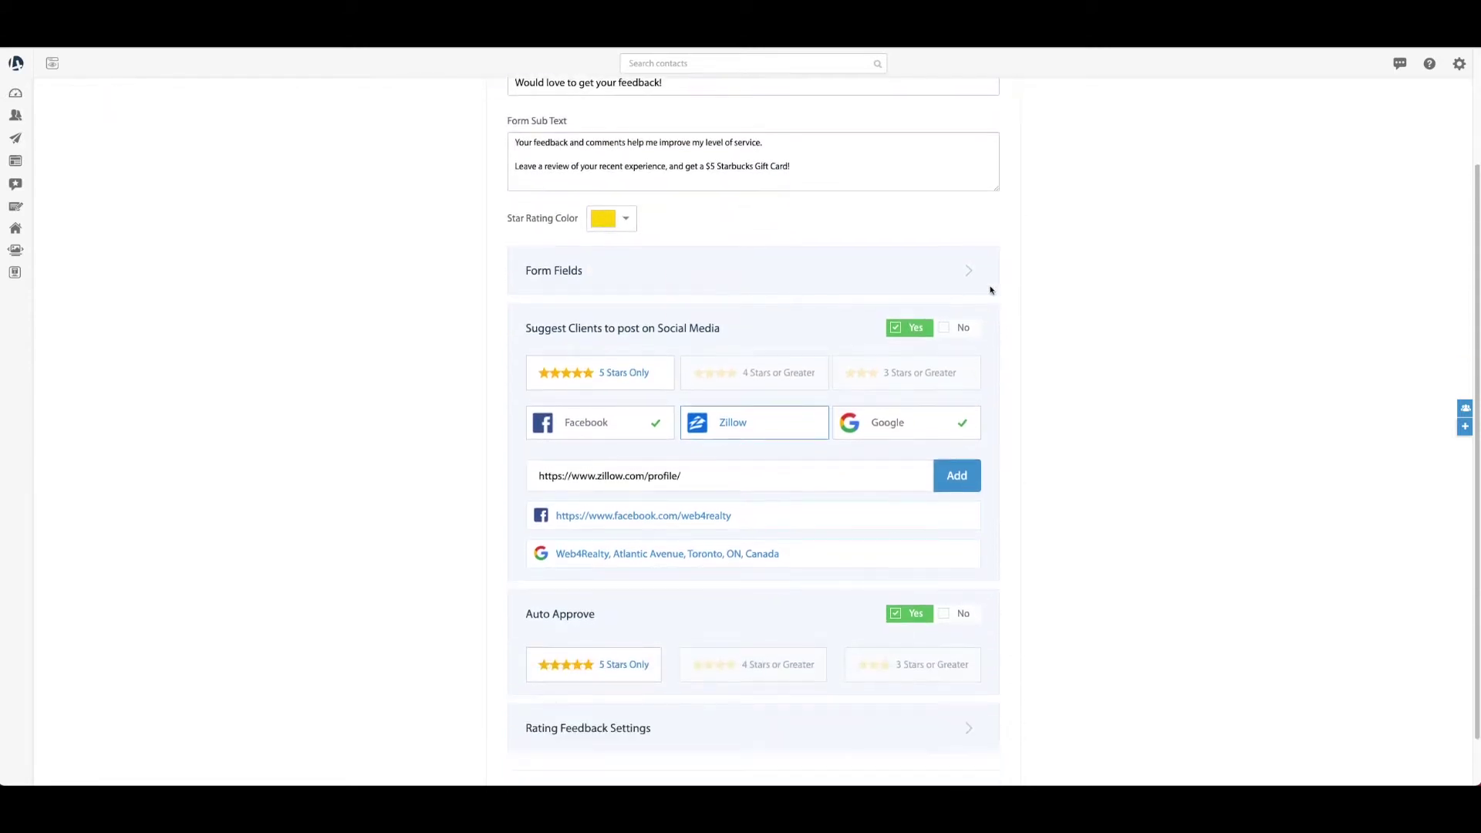
Under Form Fields, set Ask for Title to No and leave Ask for Photos off
click(970, 276)
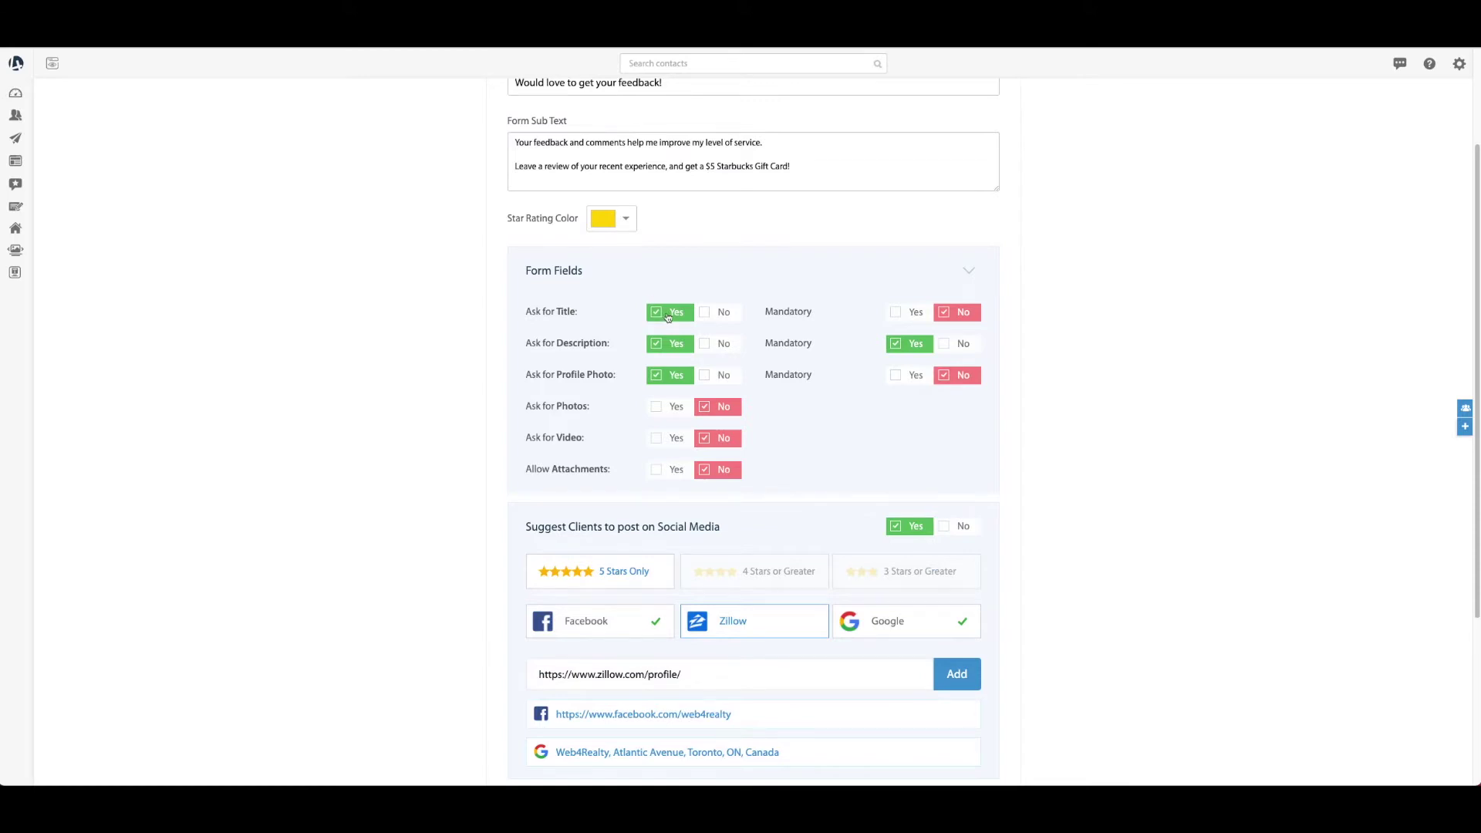
click(725, 316)
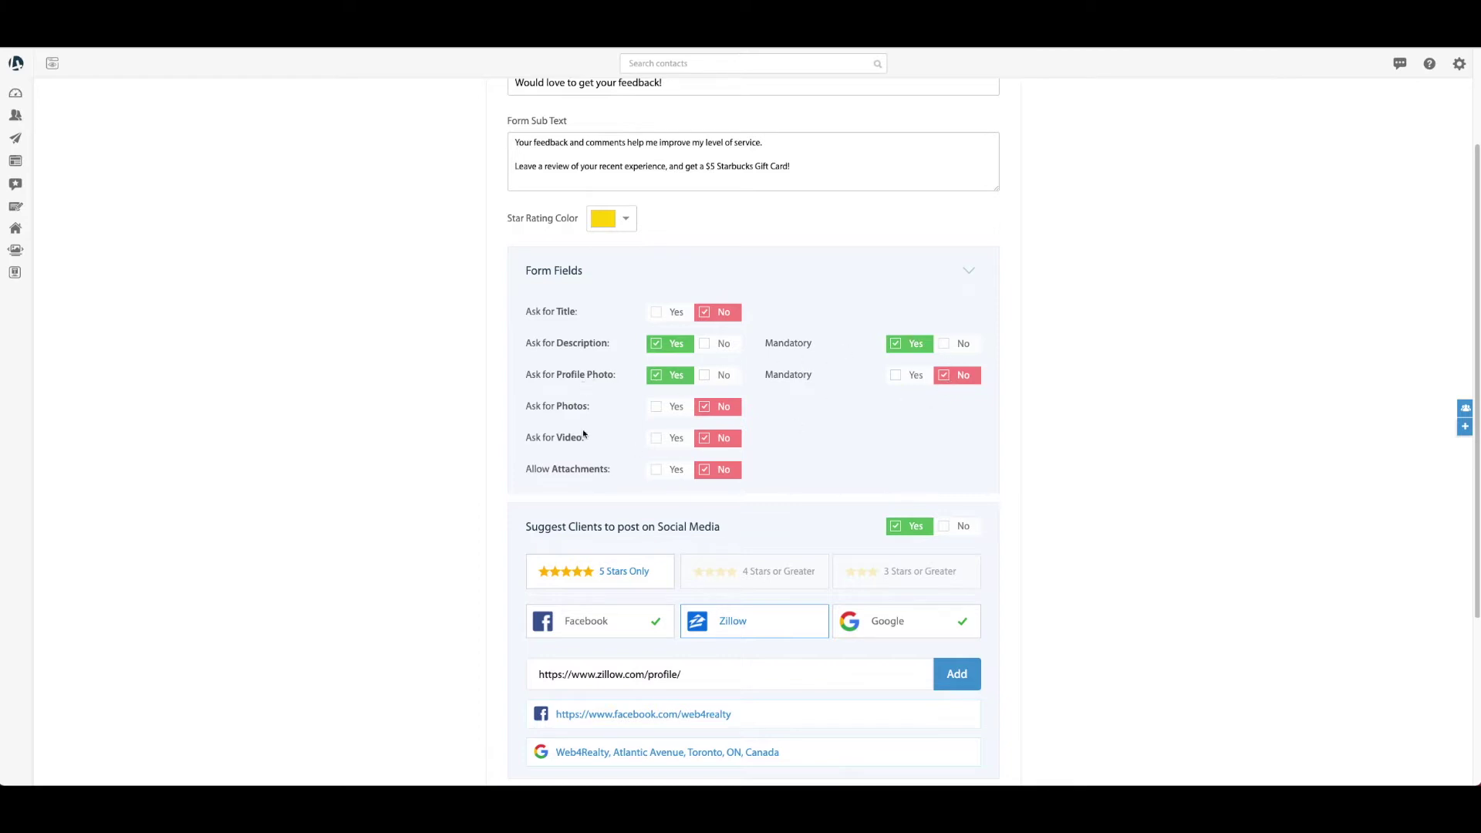
click(654, 409)
click(710, 412)
scroll(441, 423, down, 3)
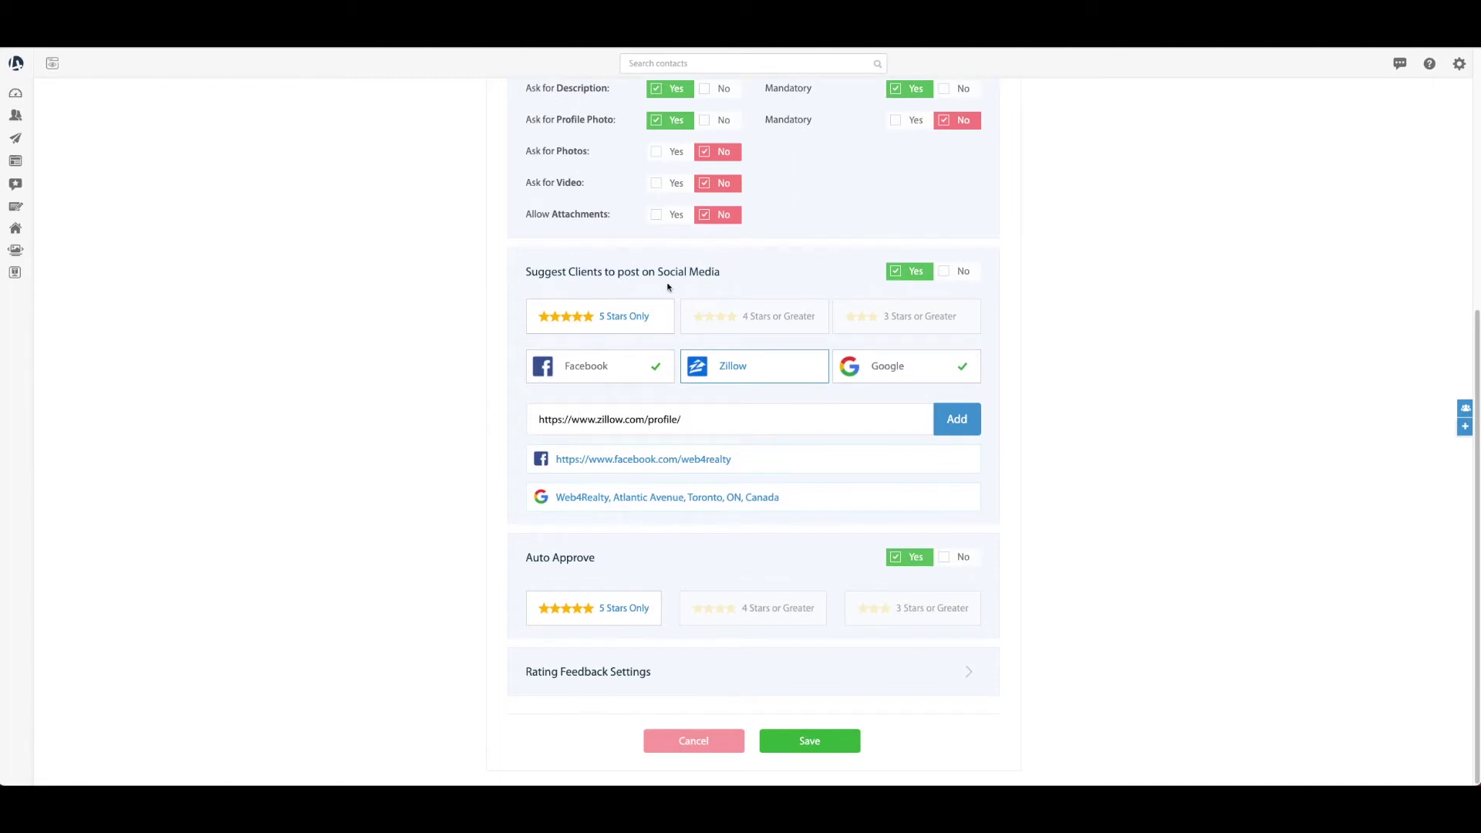
click(962, 274)
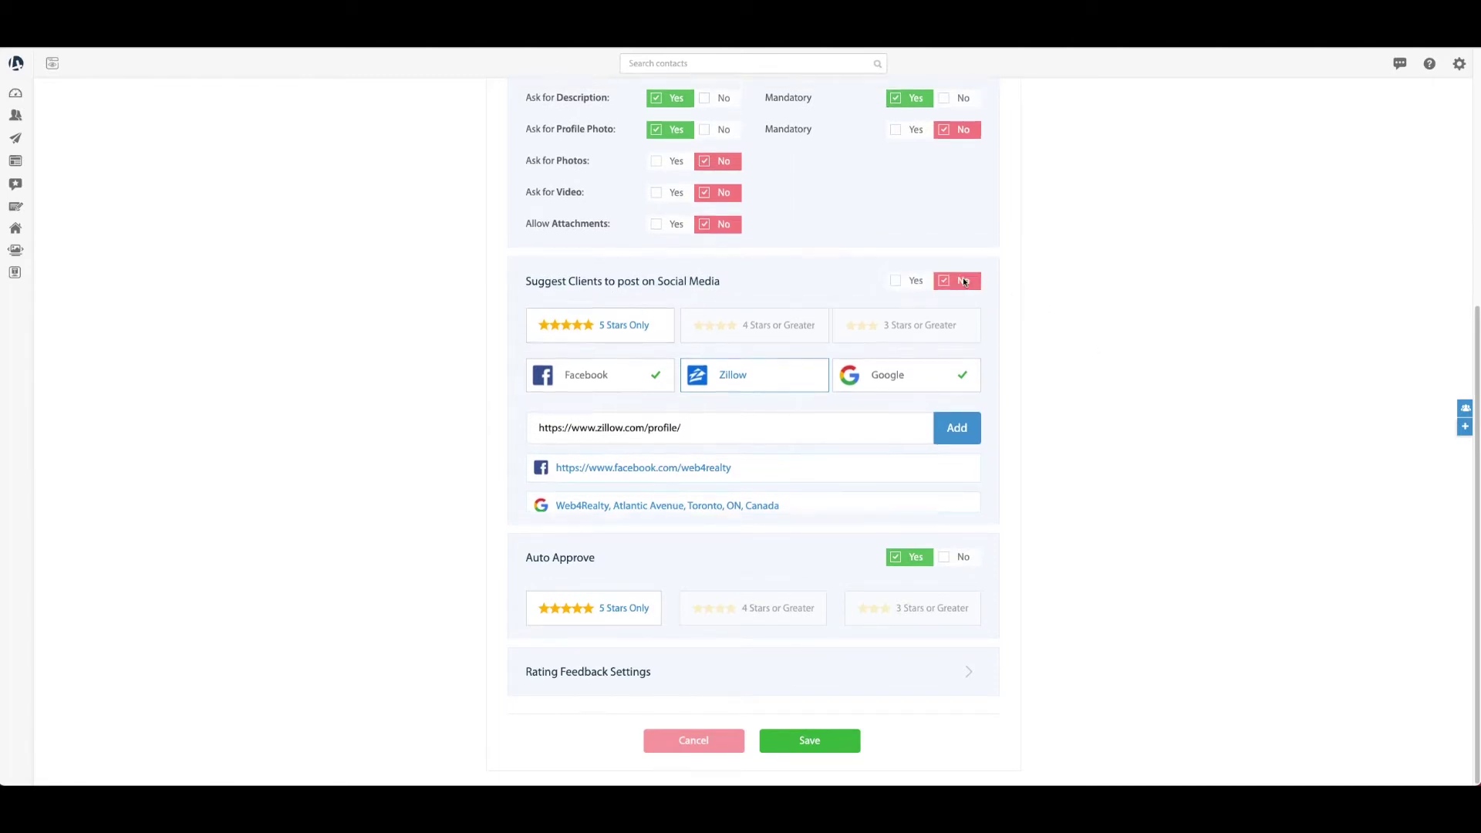
click(916, 496)
scroll(774, 392, down, 2)
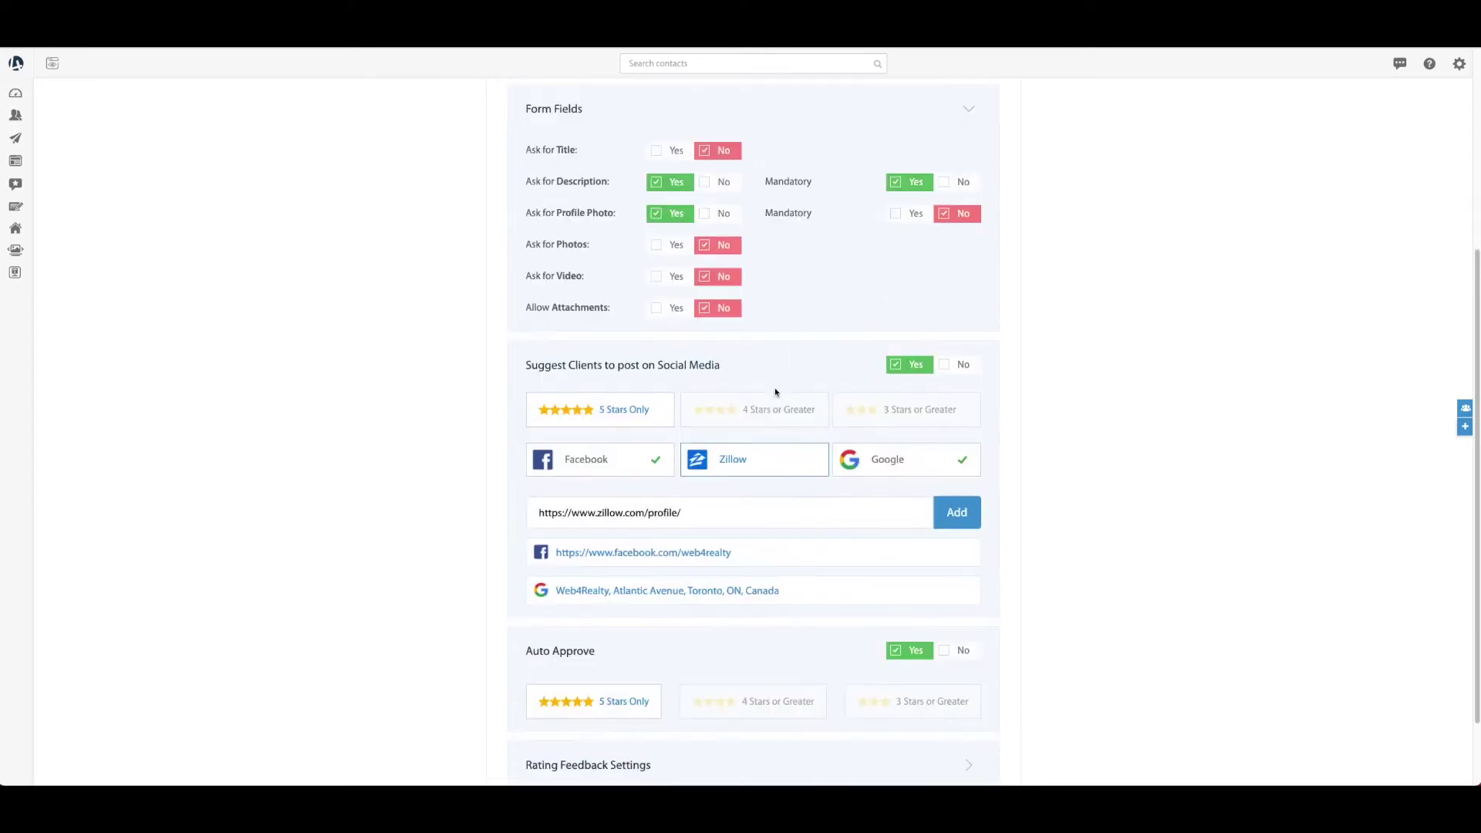
scroll(774, 392, down, 1)
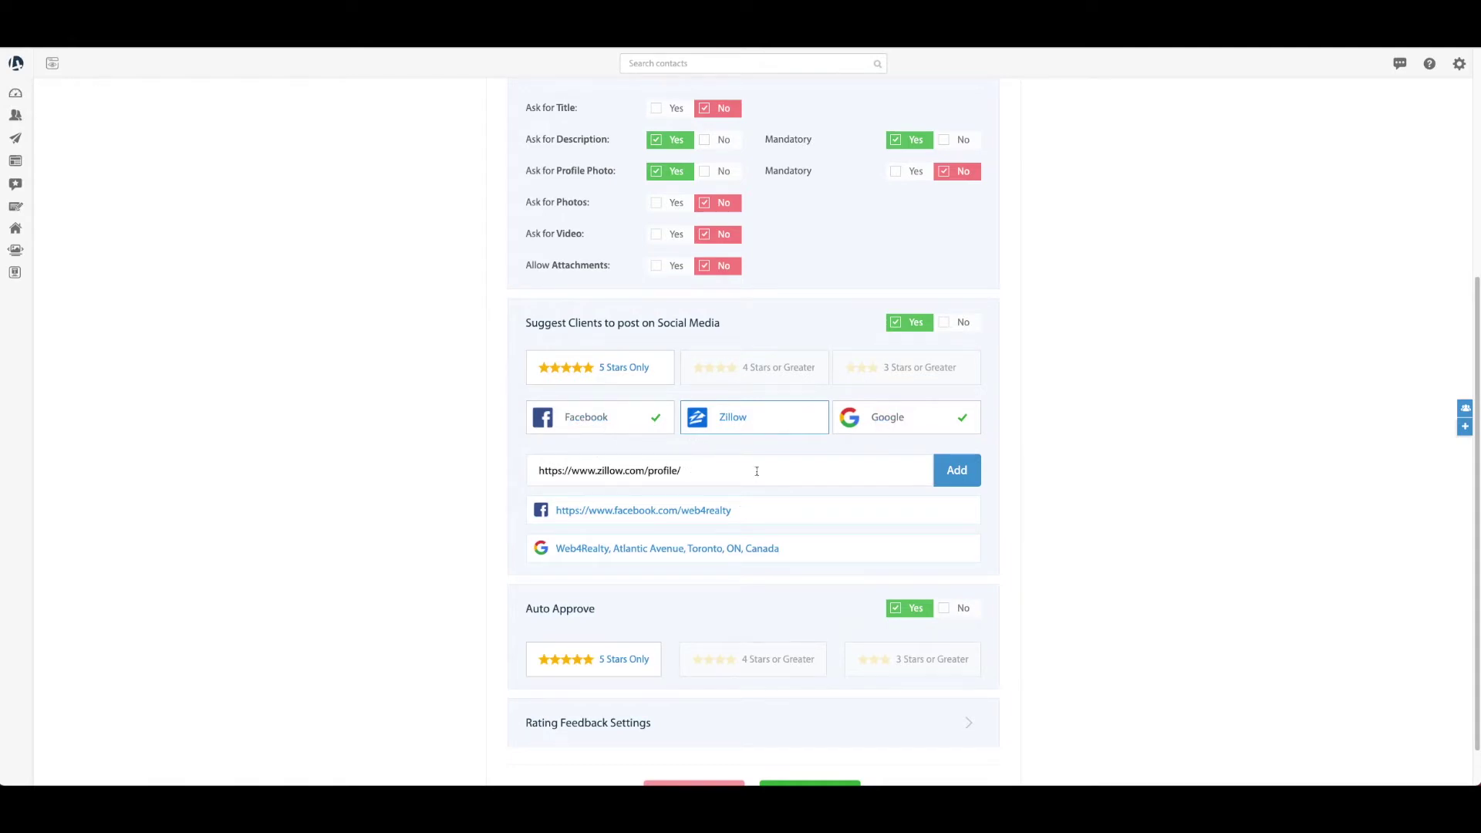
scroll(879, 476, down, 1)
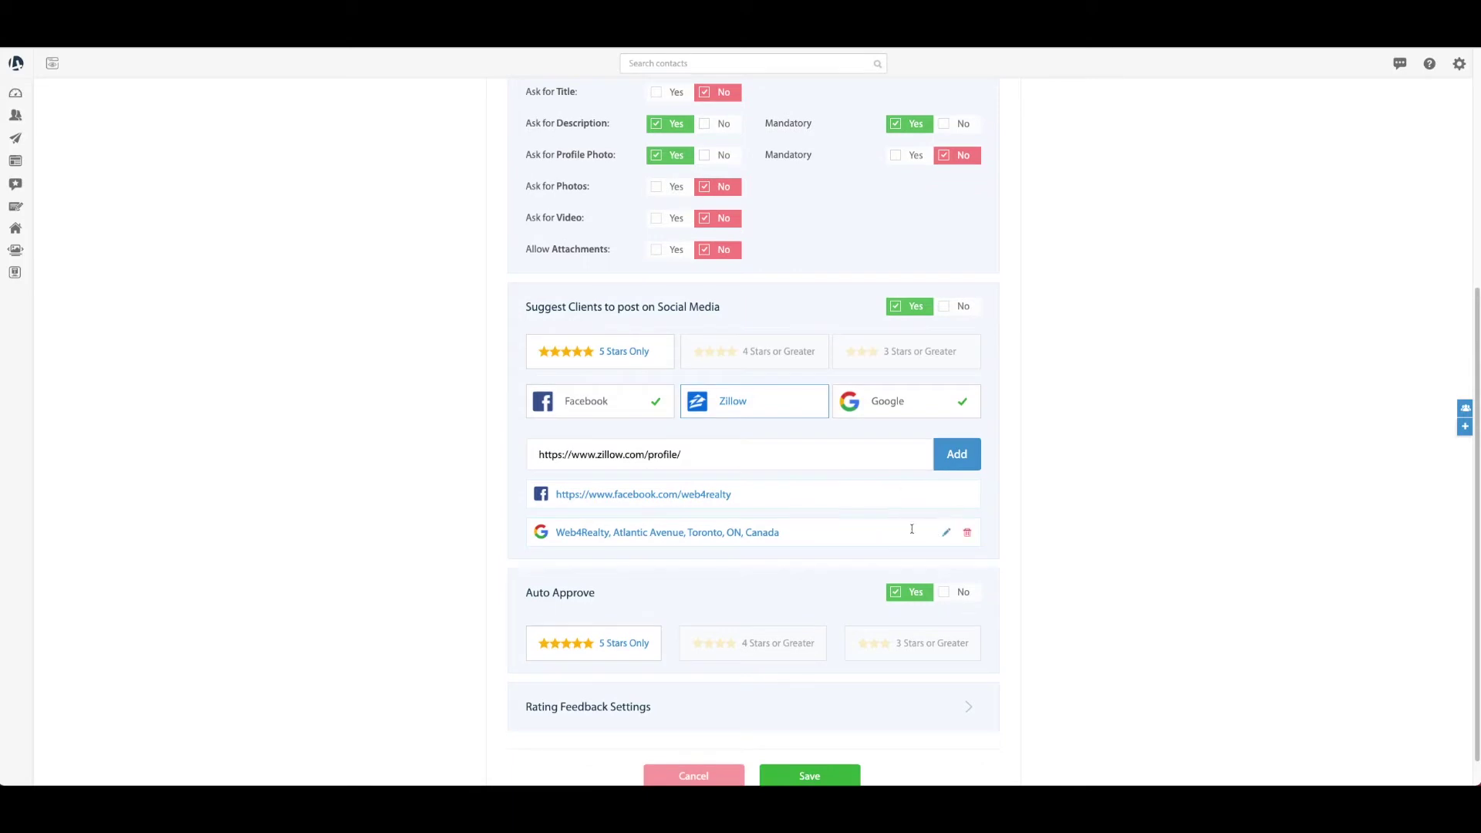
Add the Facebook page link ending in 'web4realty' to the social media links
click(966, 494)
click(965, 499)
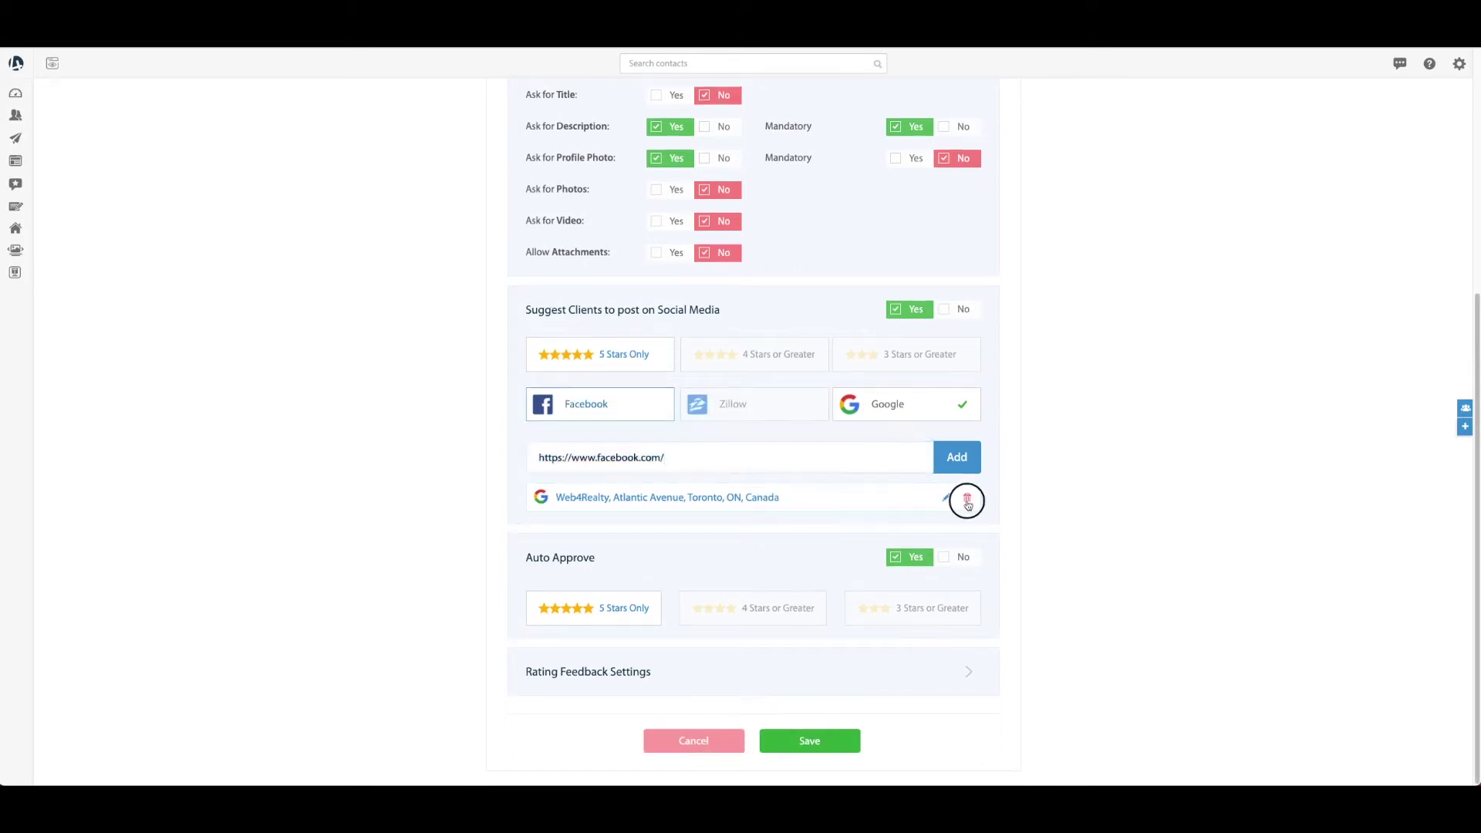
click(615, 450)
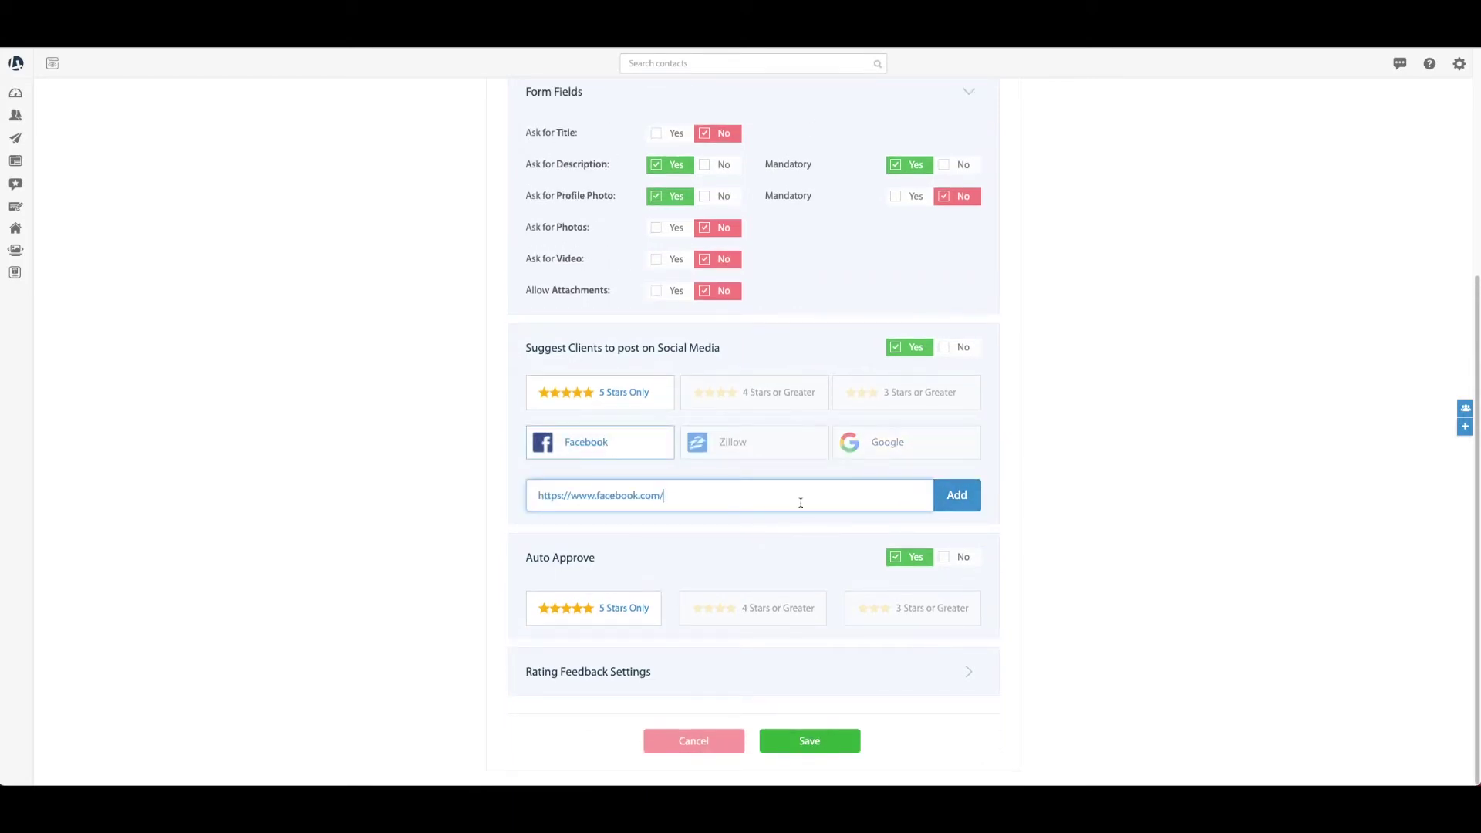
text(web4realty)
click(957, 495)
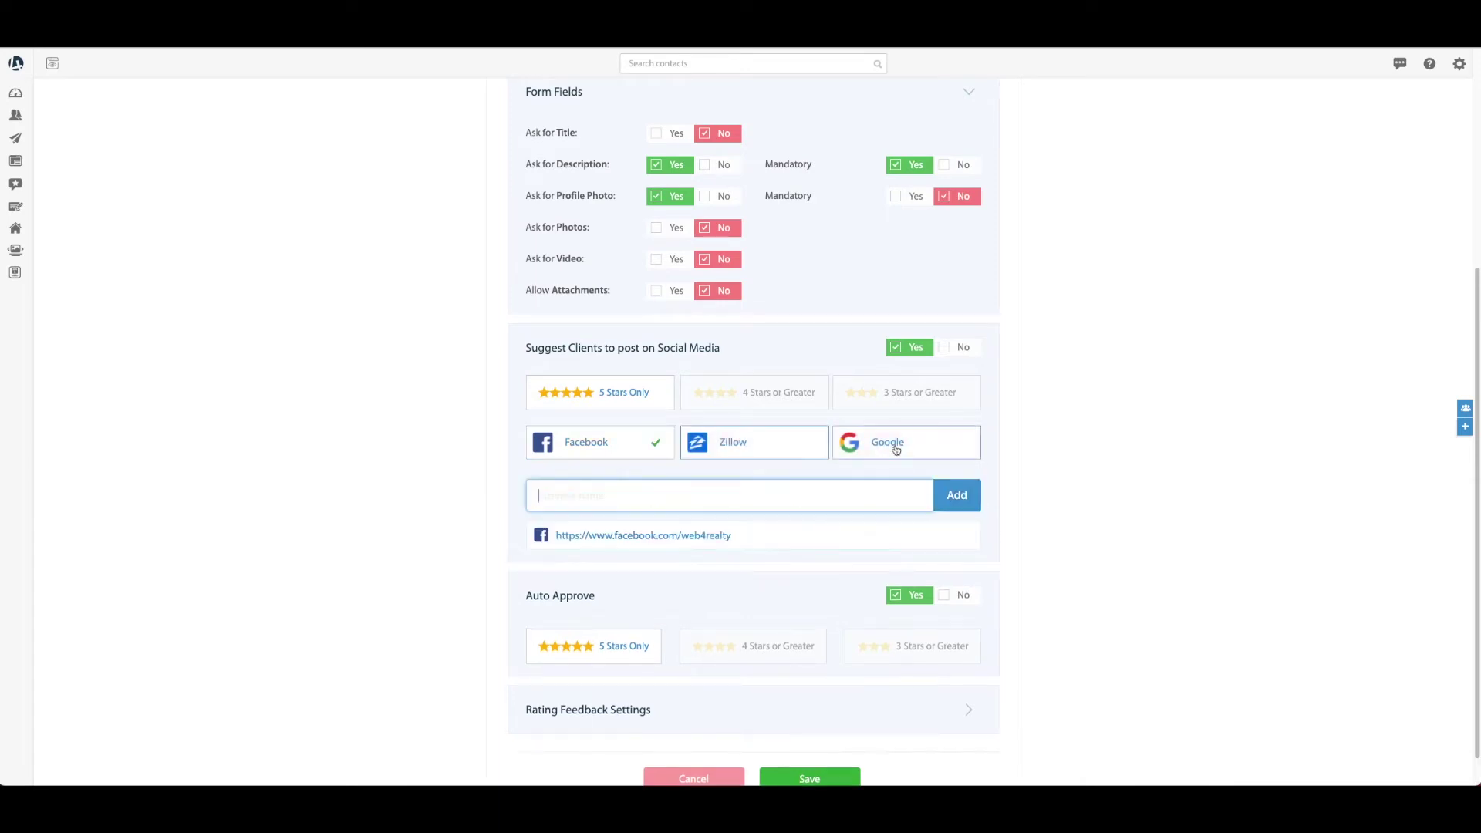
Add the Web4Realty Atlantic Avenue, Toronto Google listing as a review link
text(web4realty)
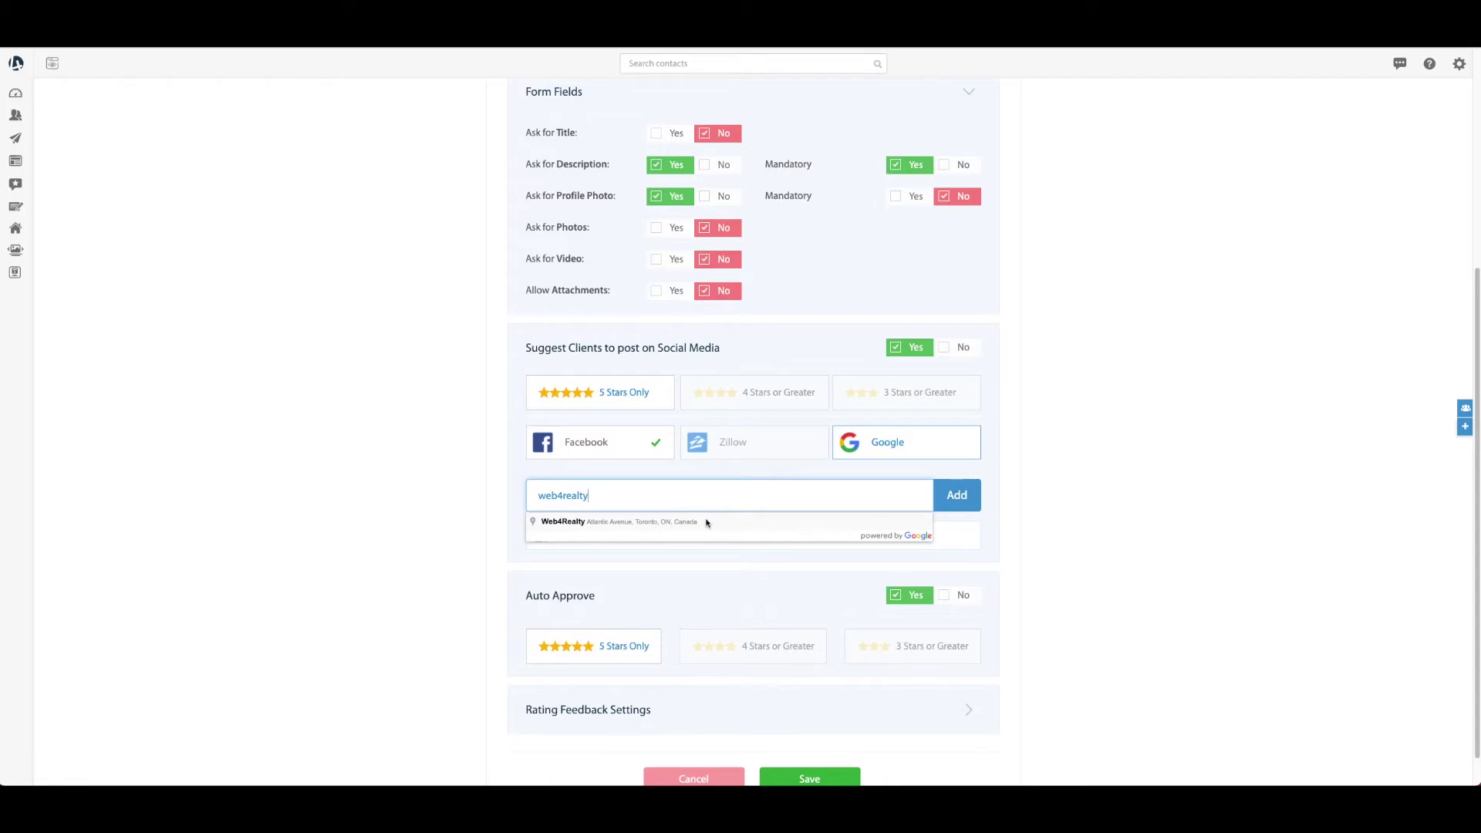
click(679, 521)
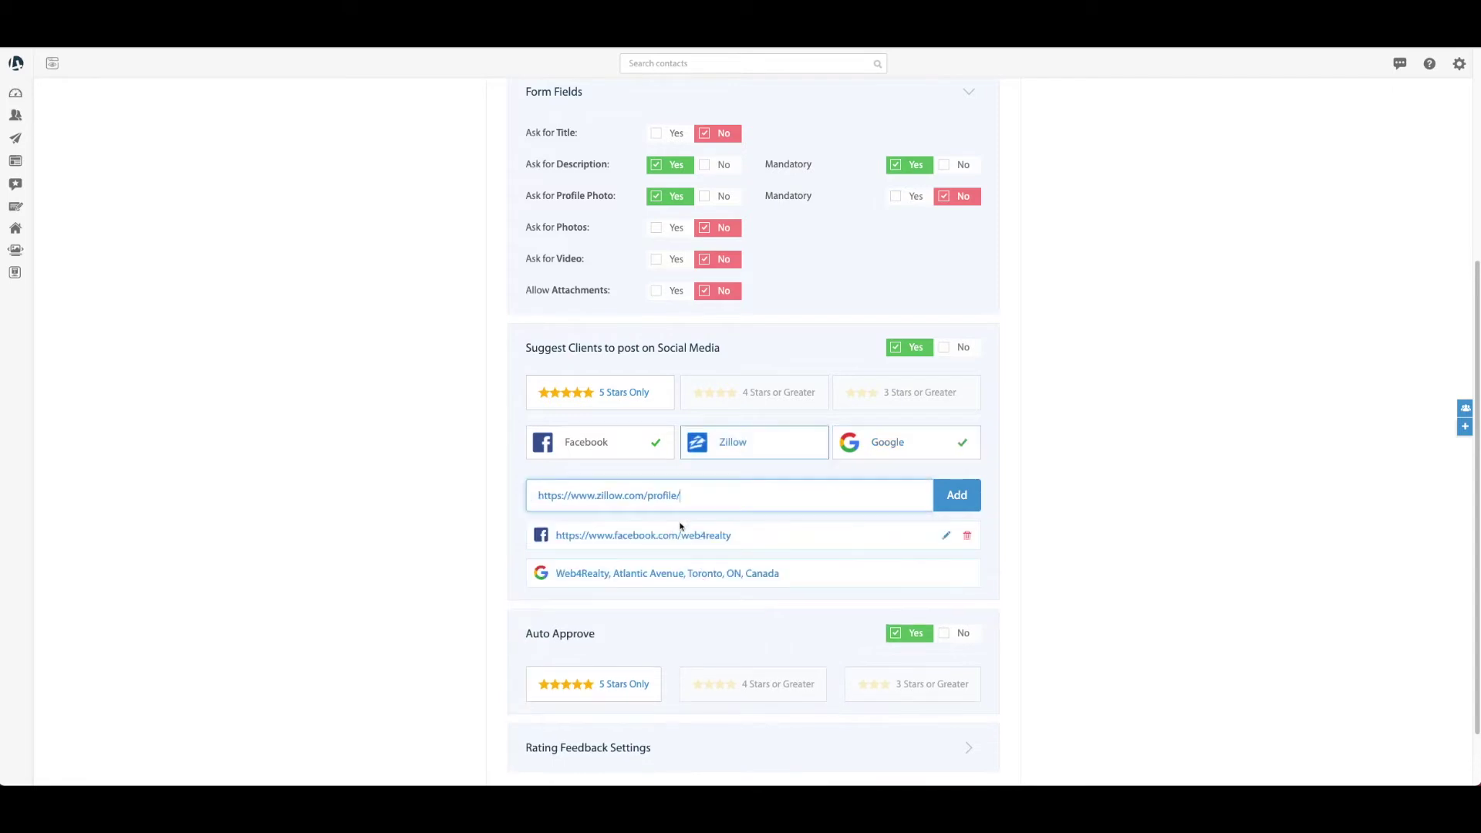
click(962, 498)
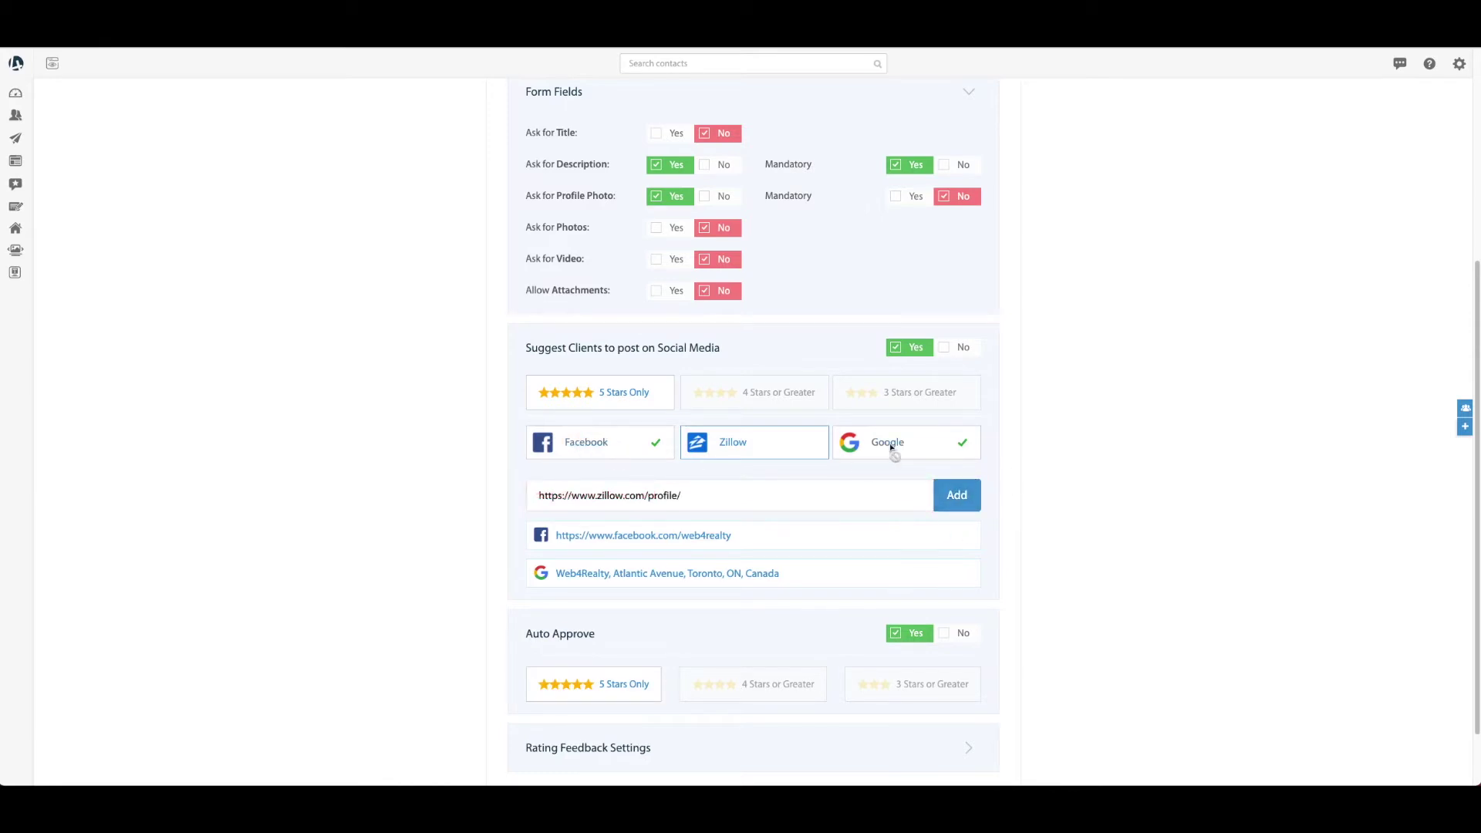
scroll(1052, 529, down, 1)
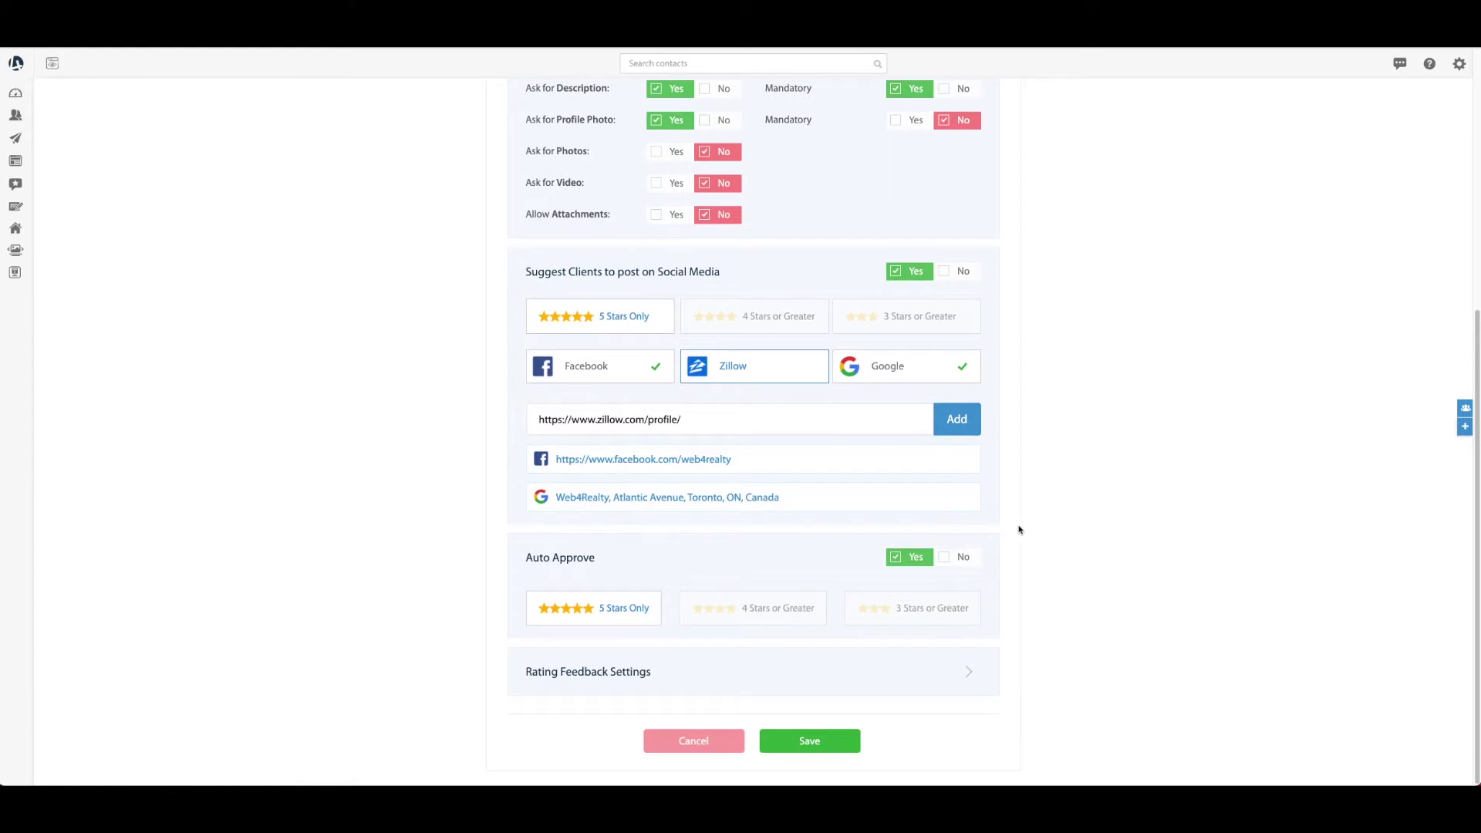
drag(524, 559, 592, 560)
click(590, 558)
Expand Rating Feedback Settings and keep auto-approval at 5 Stars Only
click(969, 671)
scroll(1011, 597, down, 3)
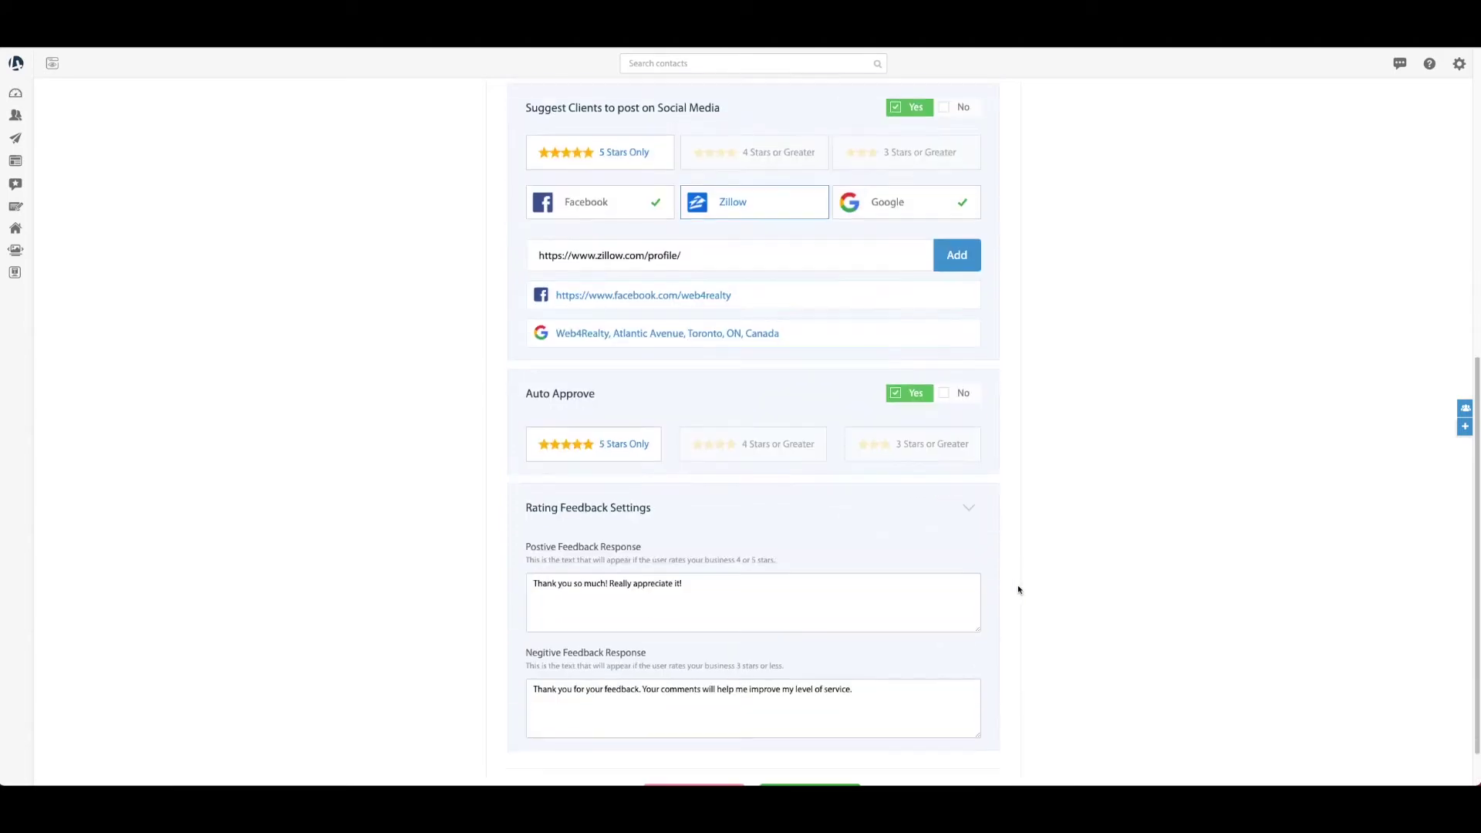
click(771, 397)
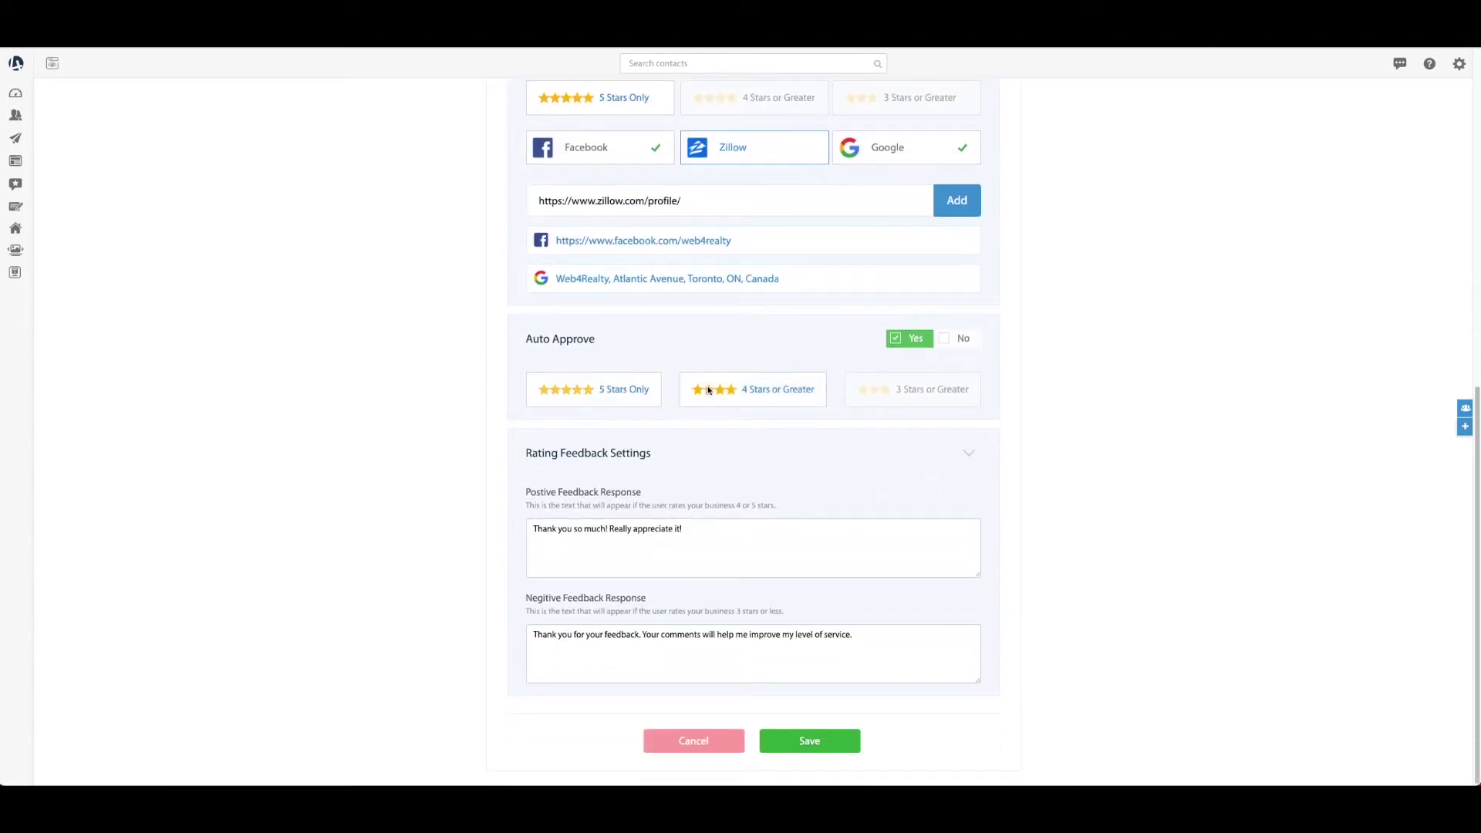
click(636, 394)
Make the positive response end with 'your feedback!' and save the form
drag(683, 530, 525, 529)
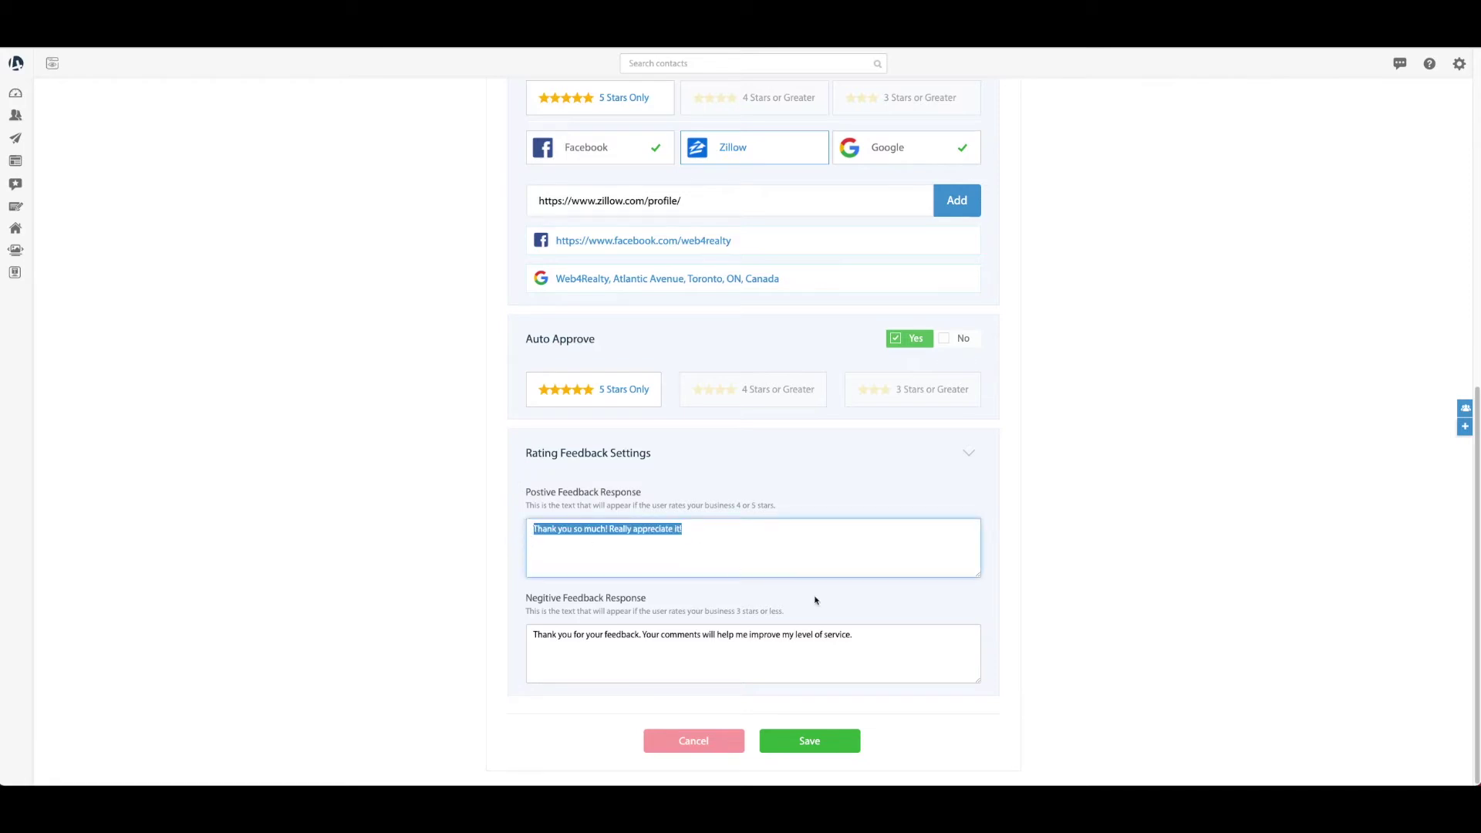
click(886, 648)
drag(853, 634, 556, 634)
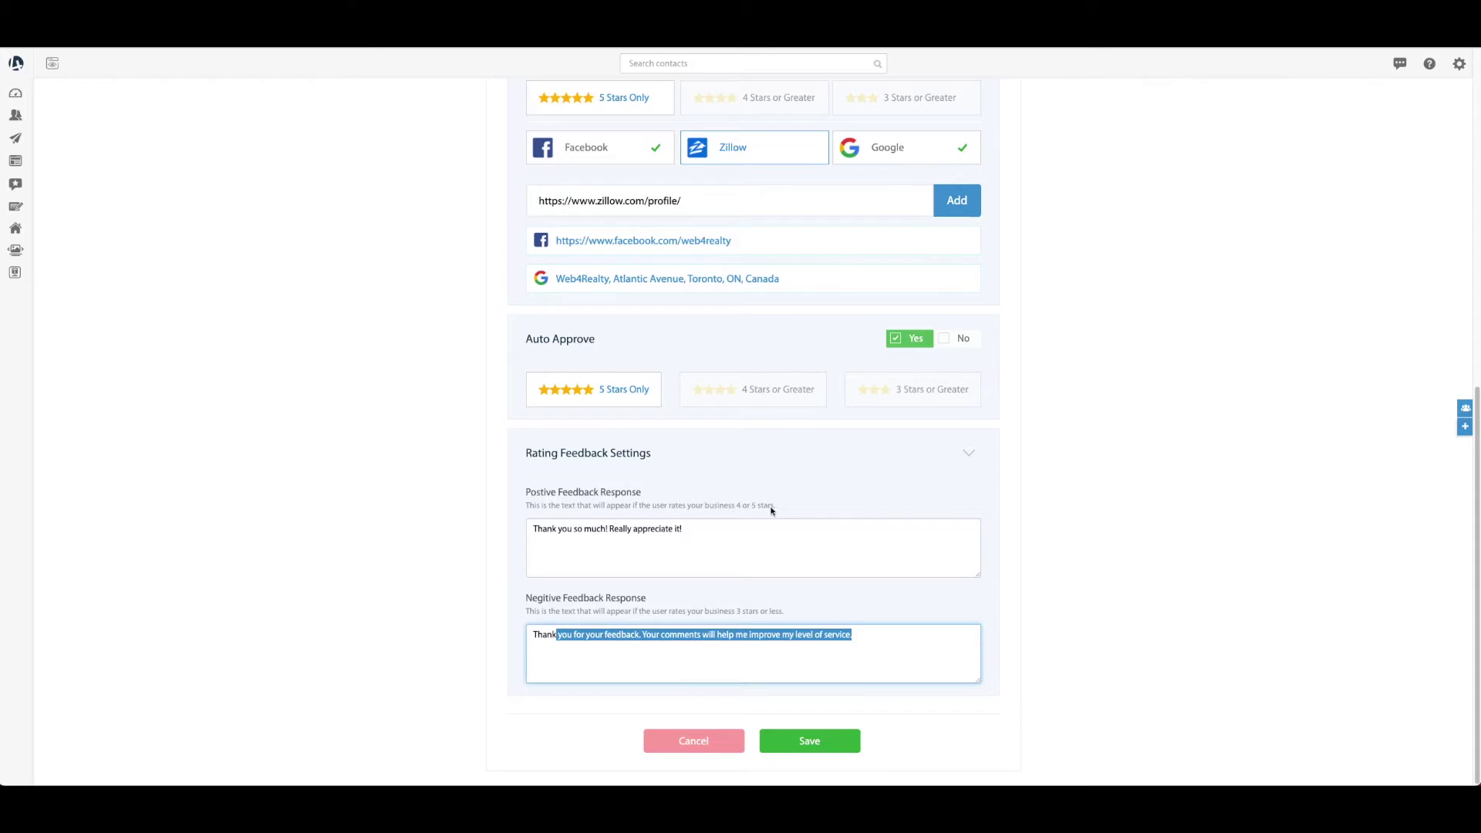
click(687, 548)
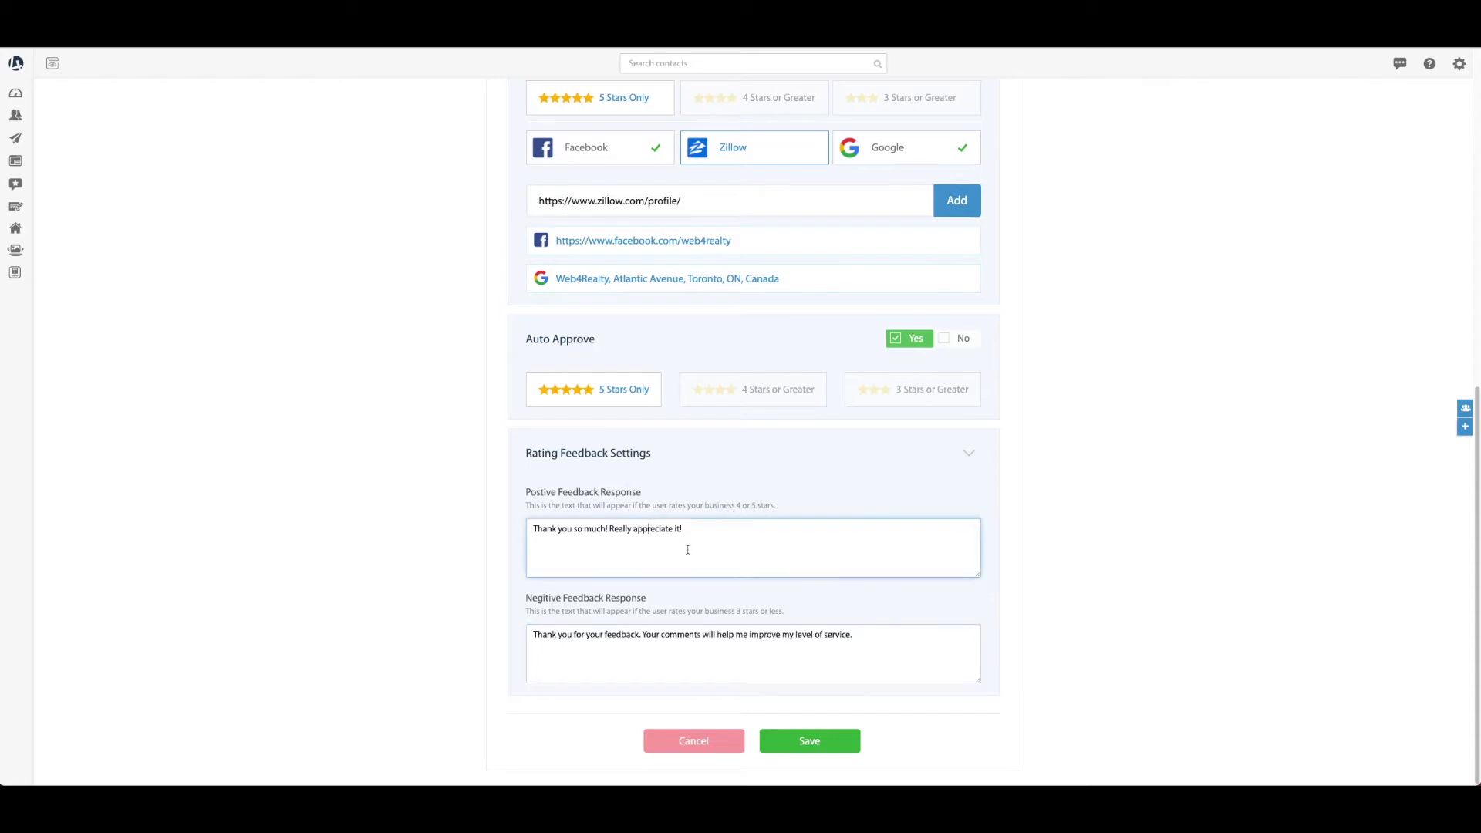
click(535, 528)
text(your feedback)
drag(757, 613, 671, 610)
click(621, 635)
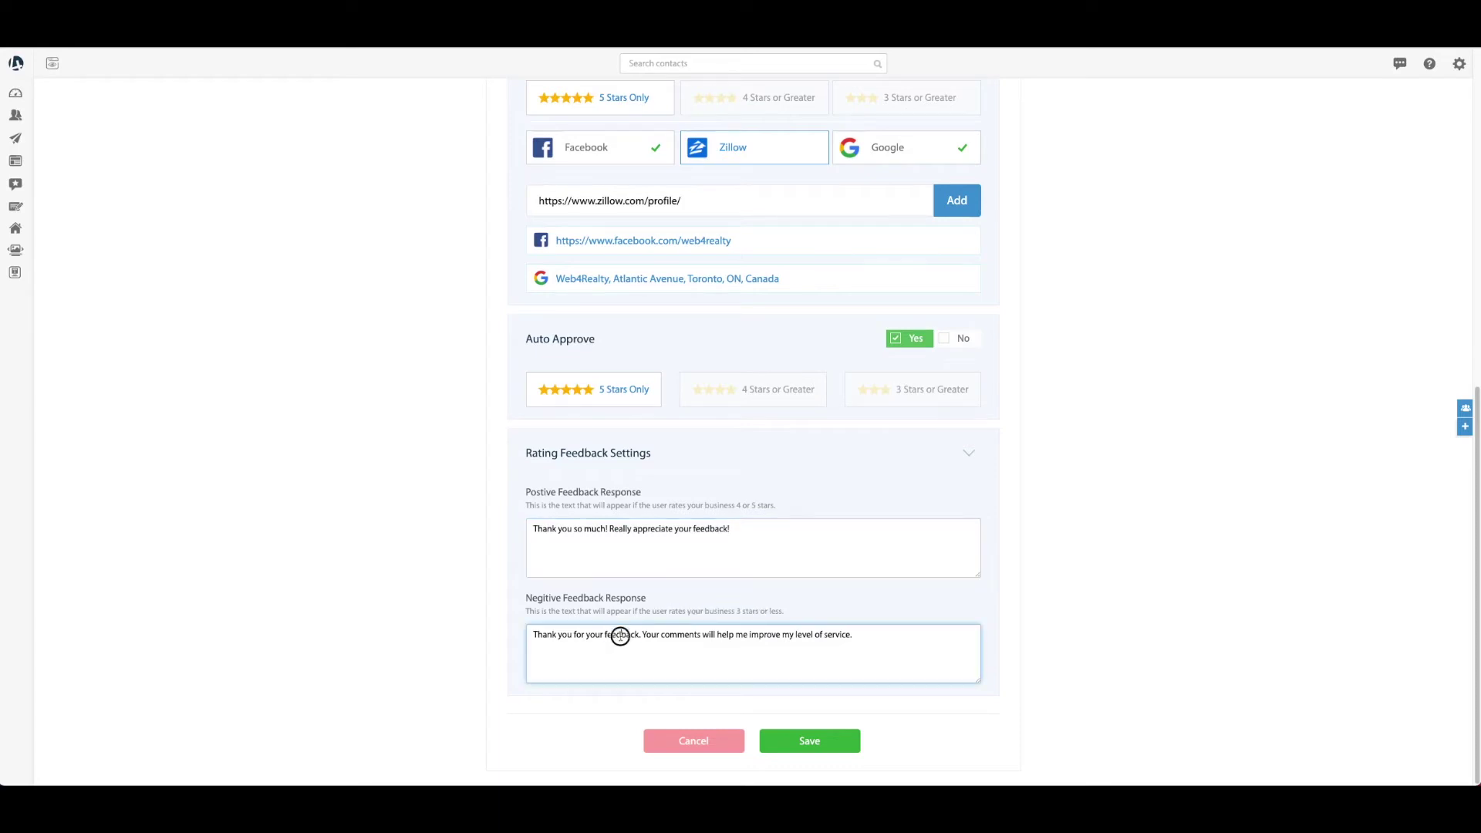
key(ctrl+a)
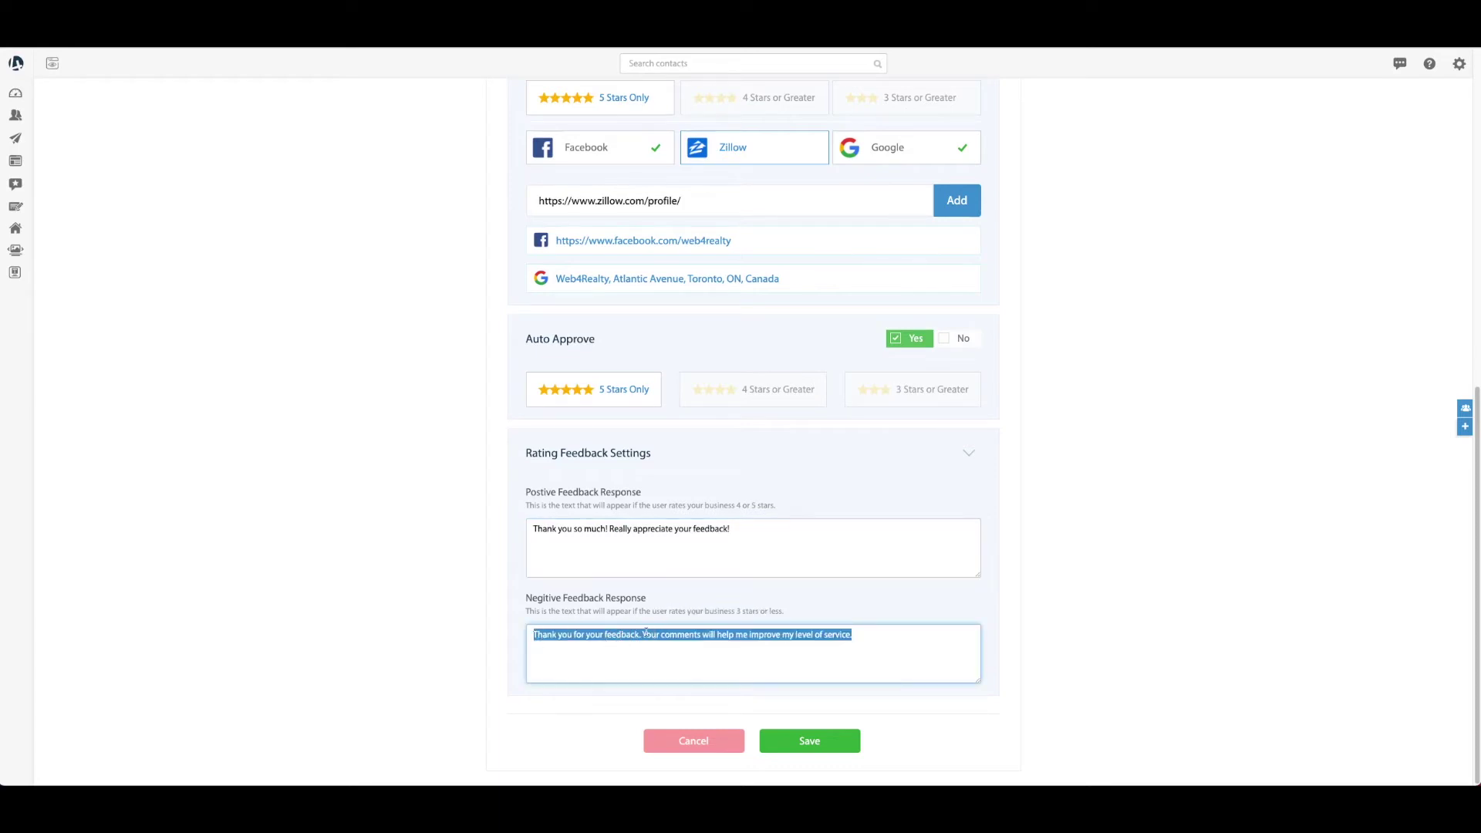
click(932, 655)
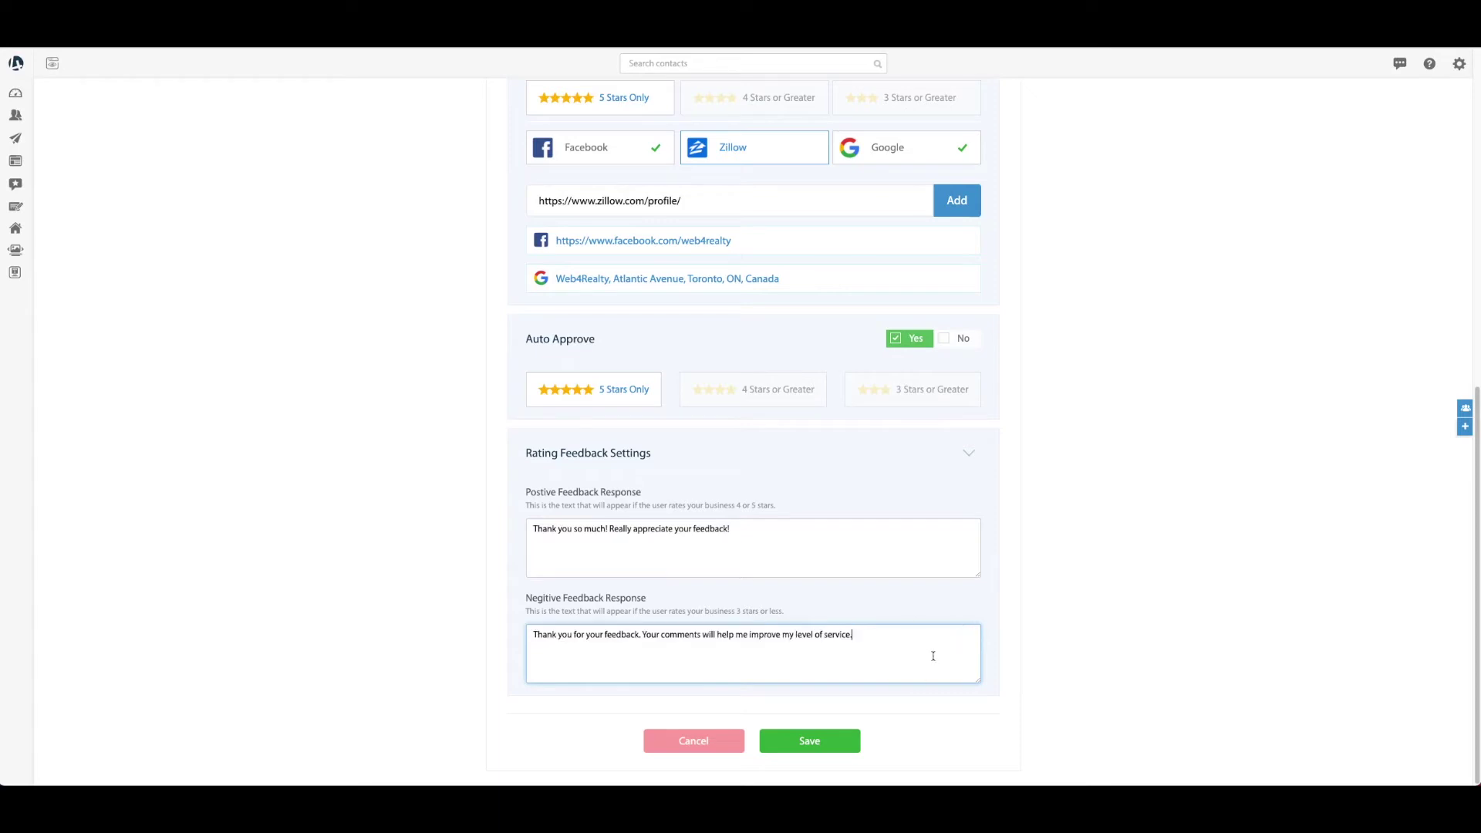
click(839, 739)
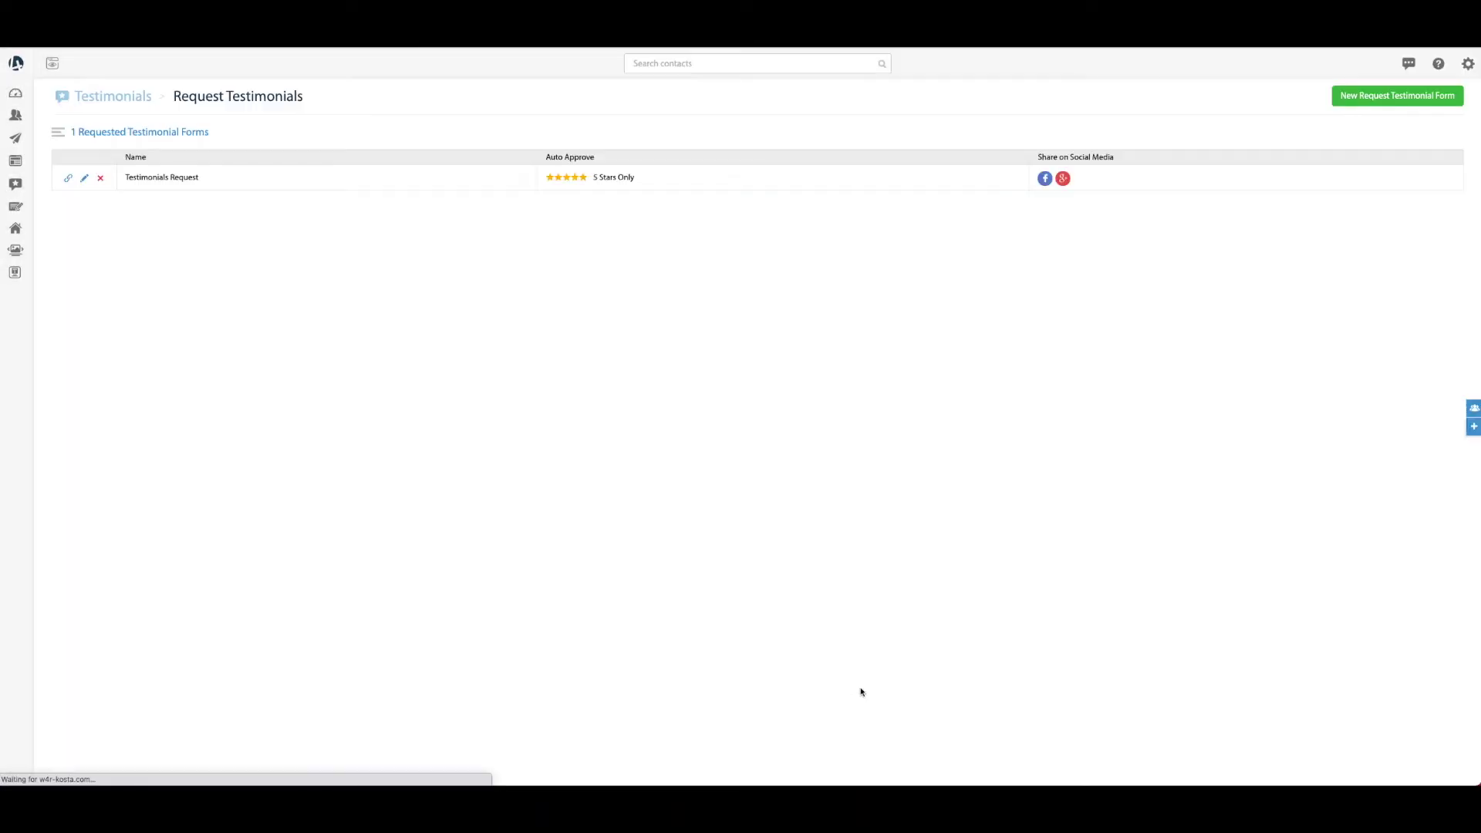
Copy the Testimonials Request form link and load it in a new browser tab
click(69, 180)
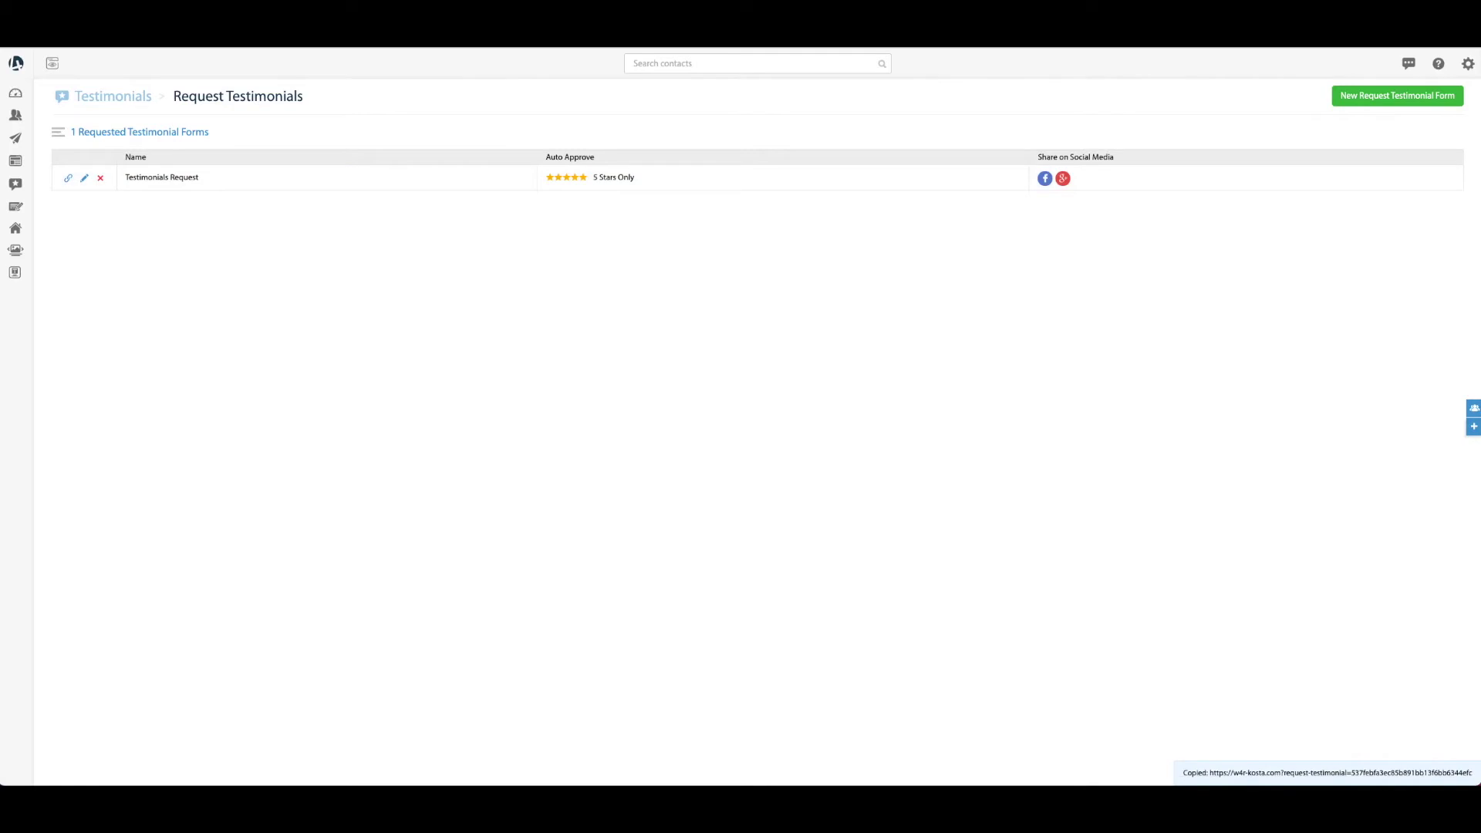
key(ctrl+t)
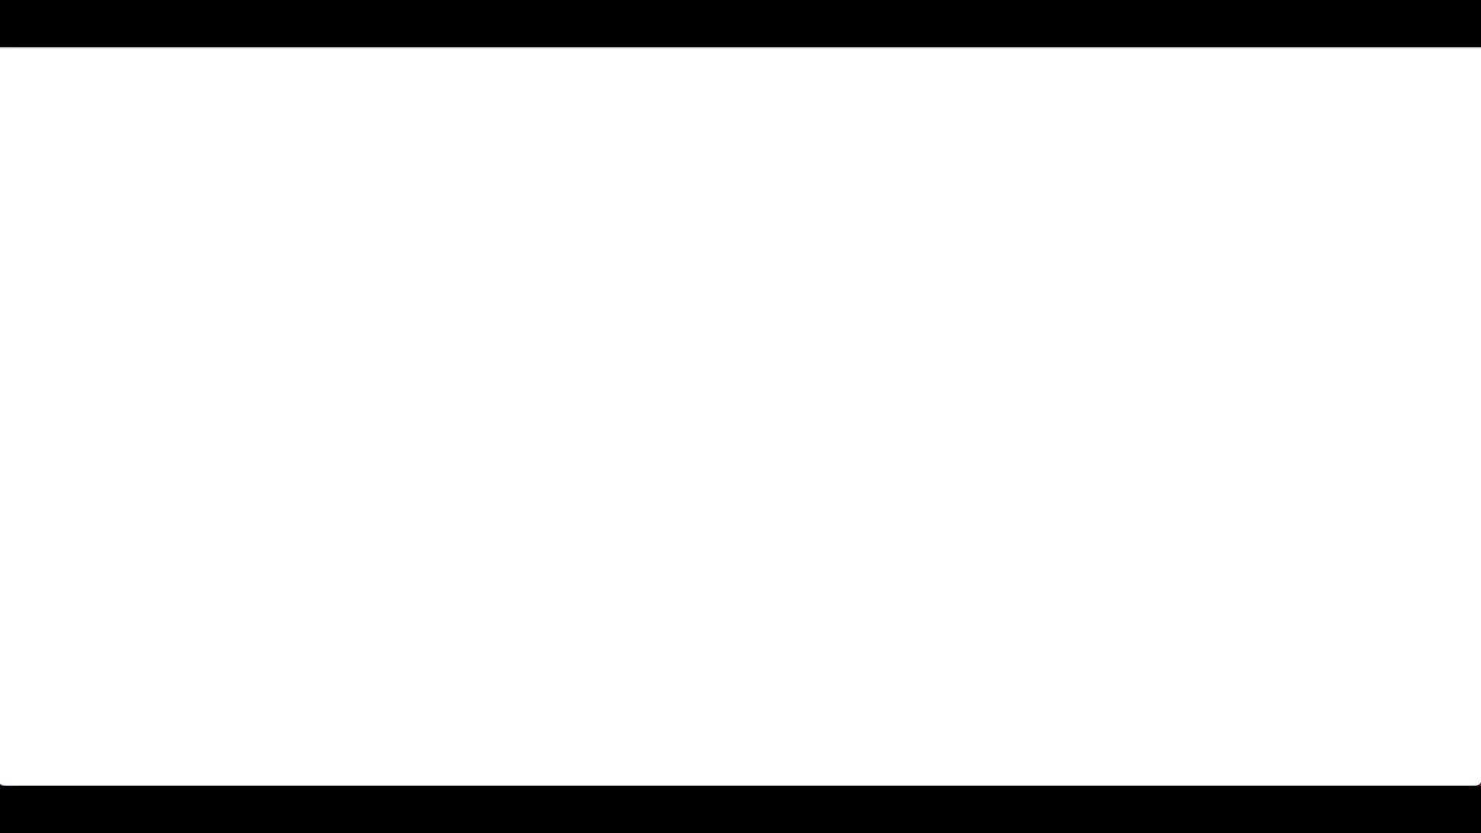
key(ctrl+v)
key(Return)
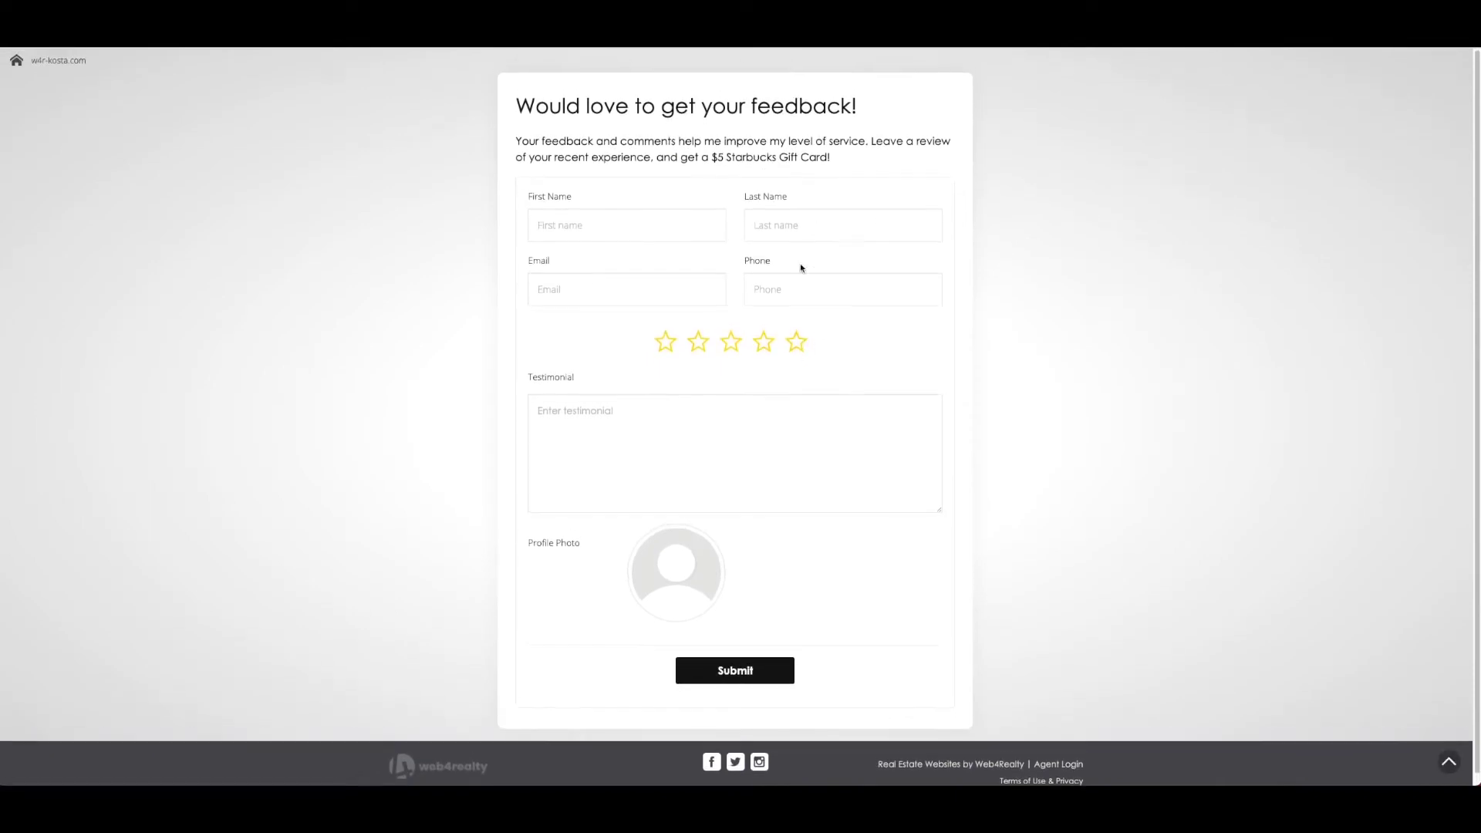
Look over the feedback form and give it a five-star rating
drag(520, 106, 905, 113)
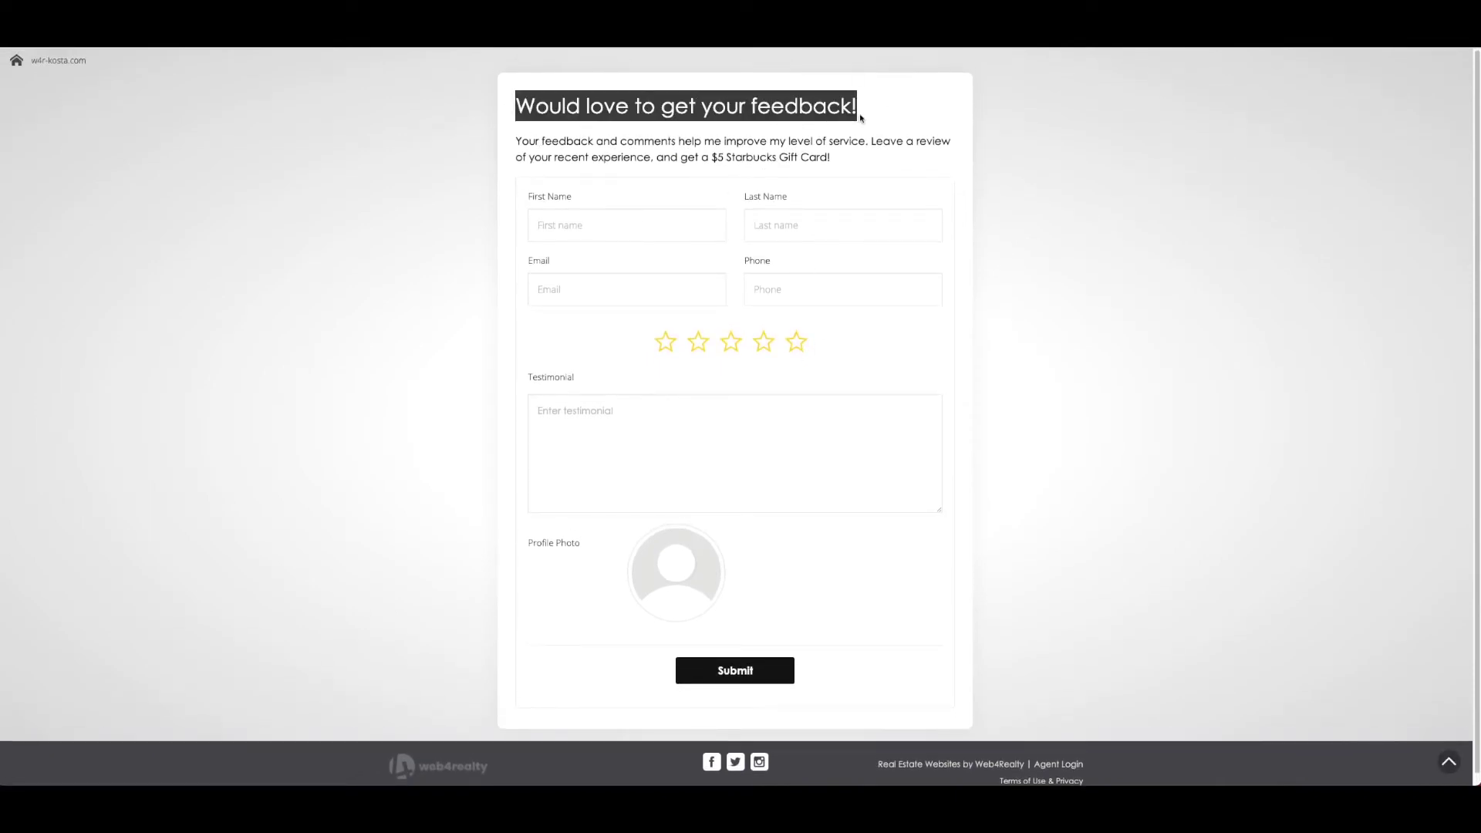
drag(527, 136, 739, 193)
click(602, 224)
click(586, 259)
click(474, 244)
click(797, 342)
click(625, 422)
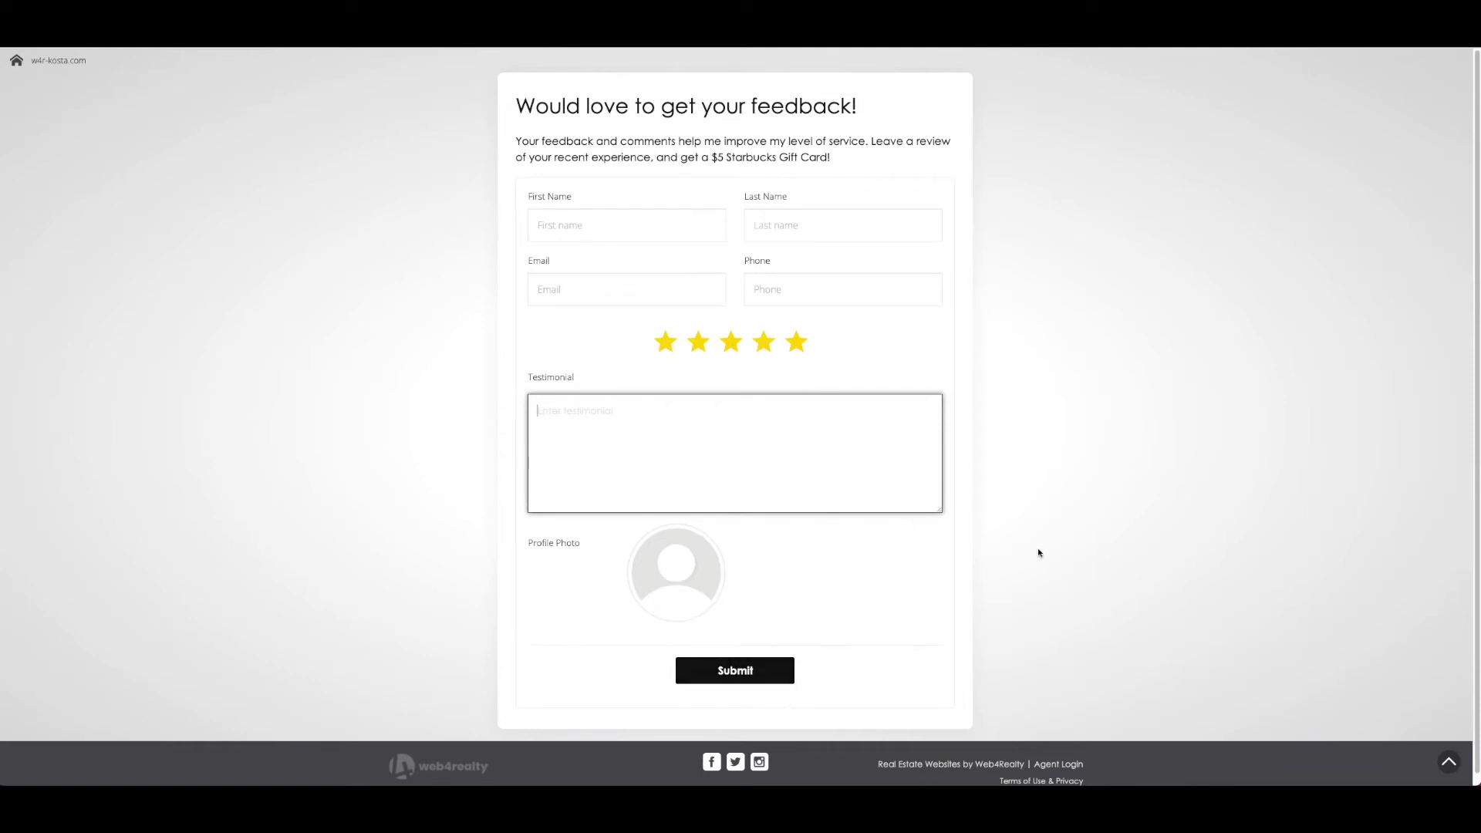
Fill in the sample client's first name, last name, e-mail and phone number
click(572, 232)
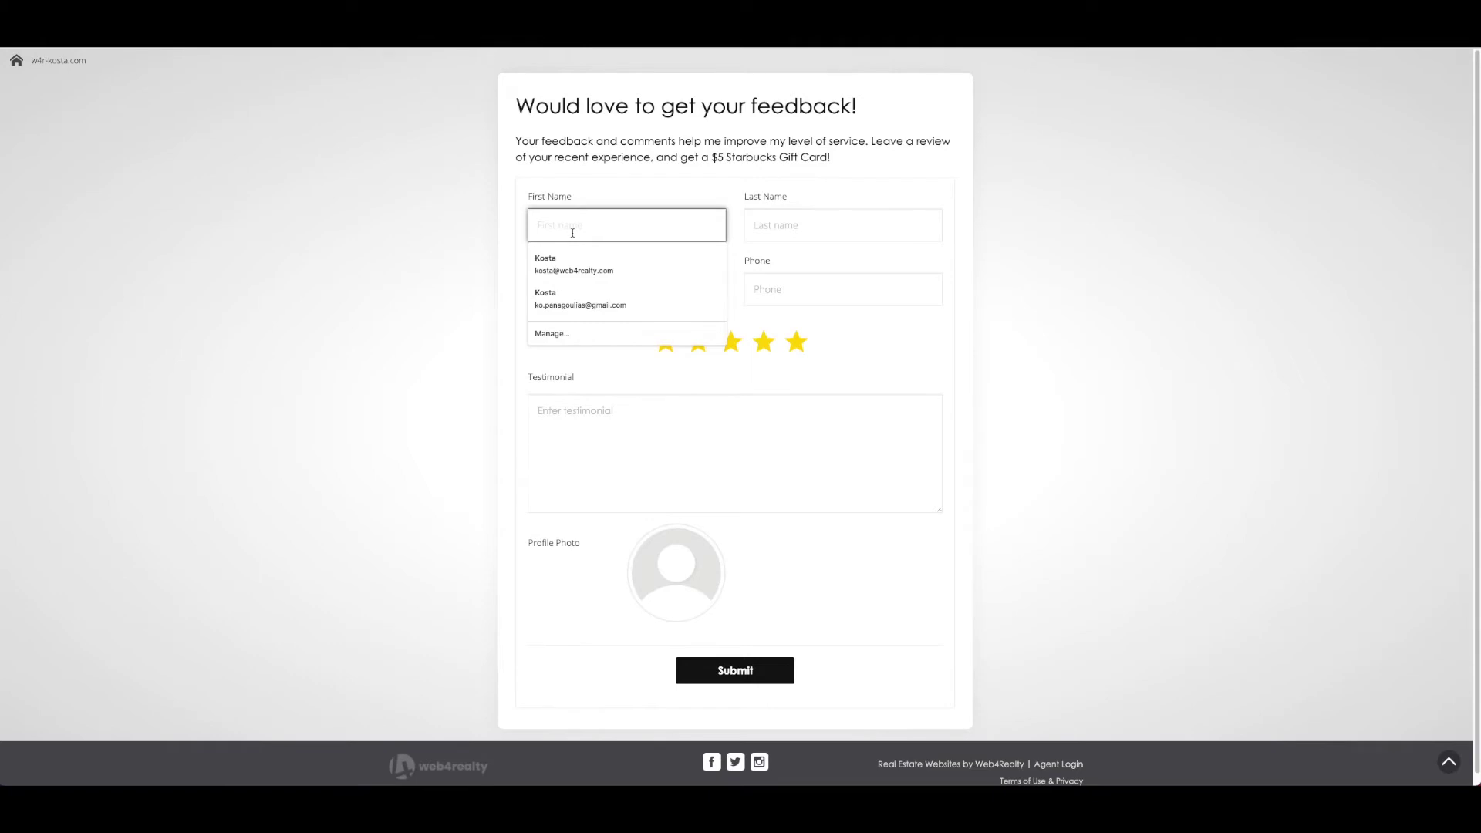
key(Tab)
key(Tab)
key(Tab)
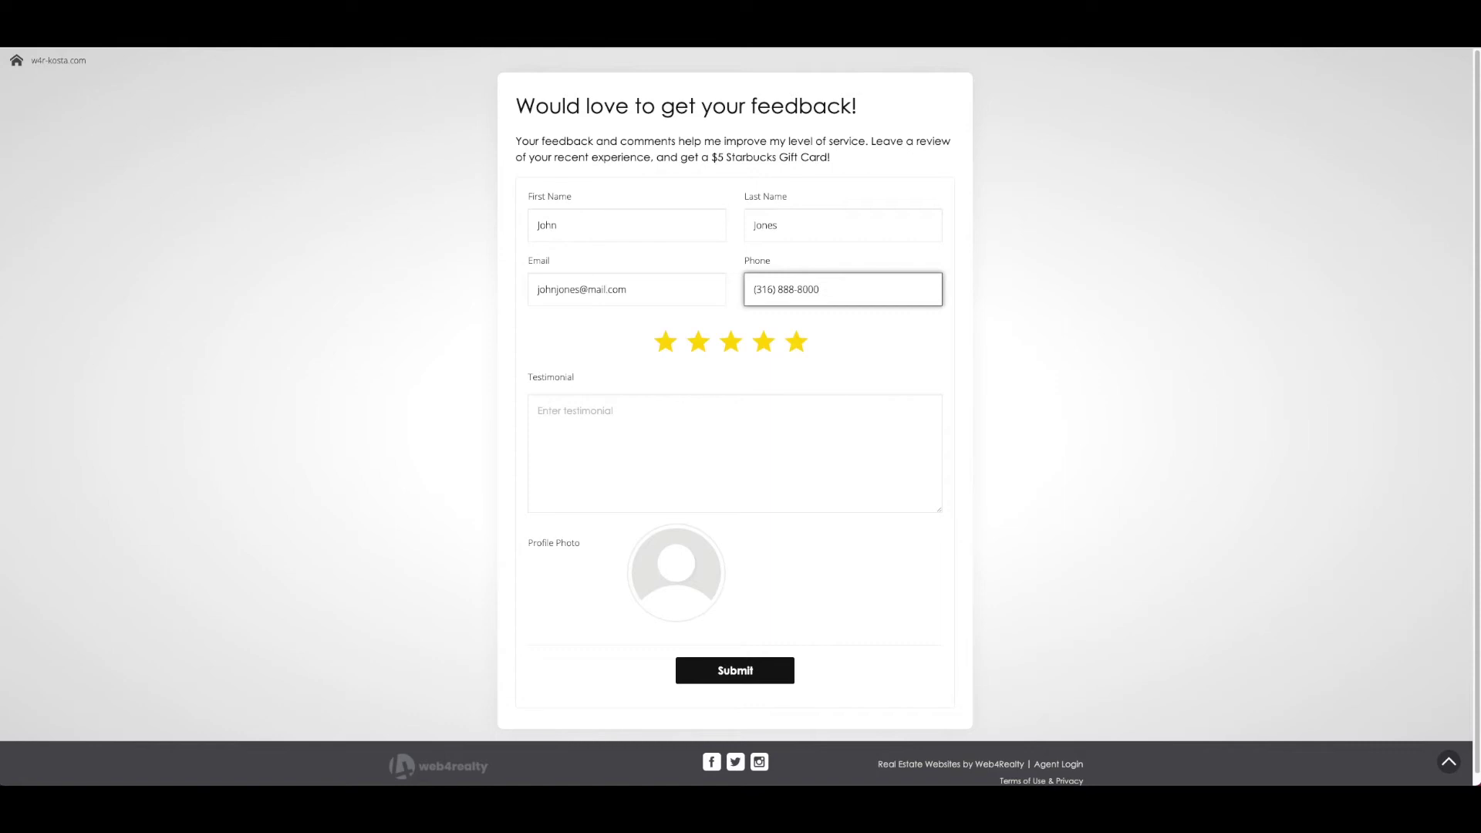
Keep five stars, enter a glowing 'Amazing service…' testimonial, and submit the form
click(796, 343)
click(799, 438)
text(Amazing)
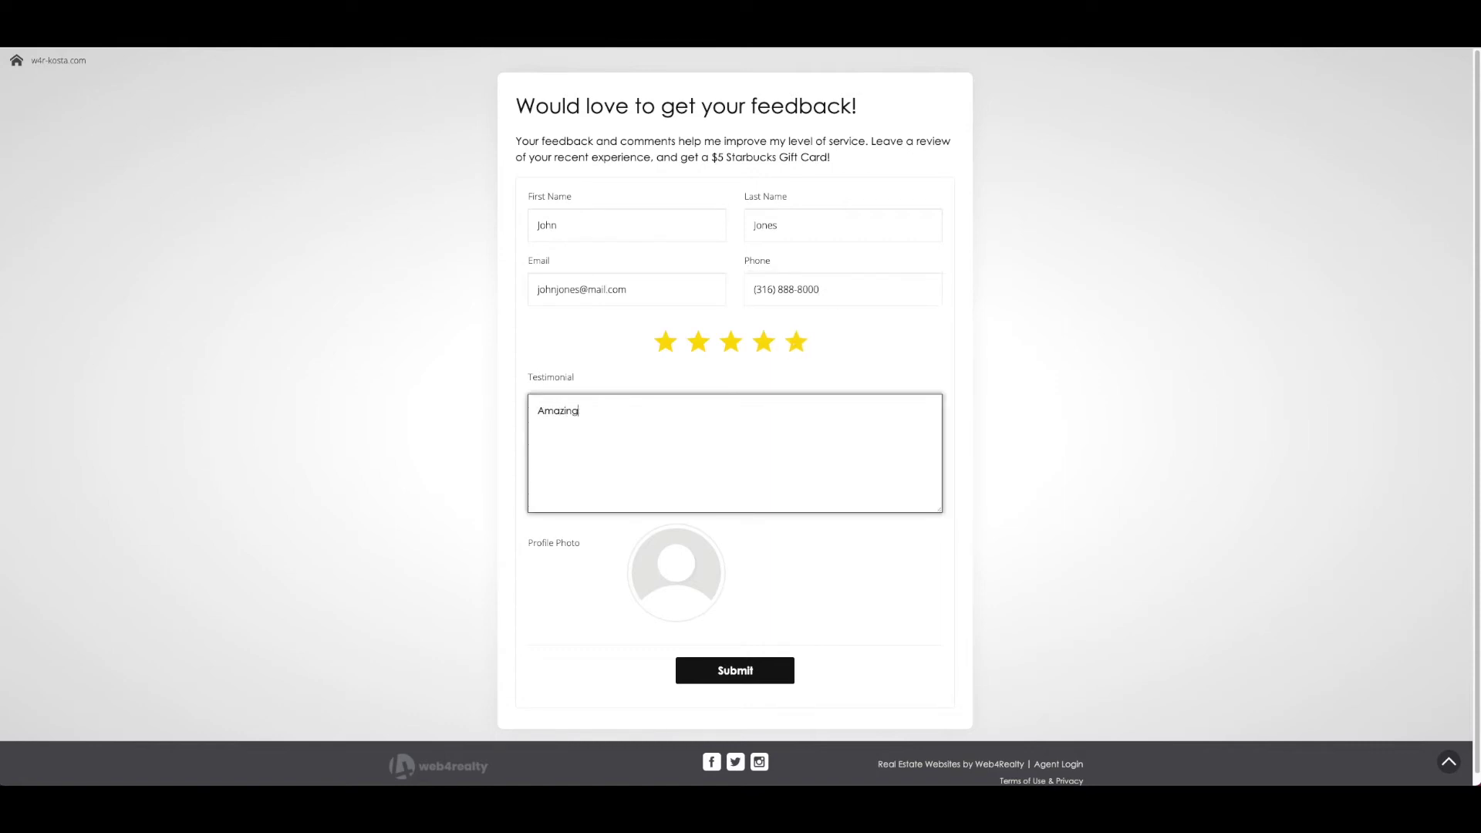
text( service, thank you so much, highly recom)
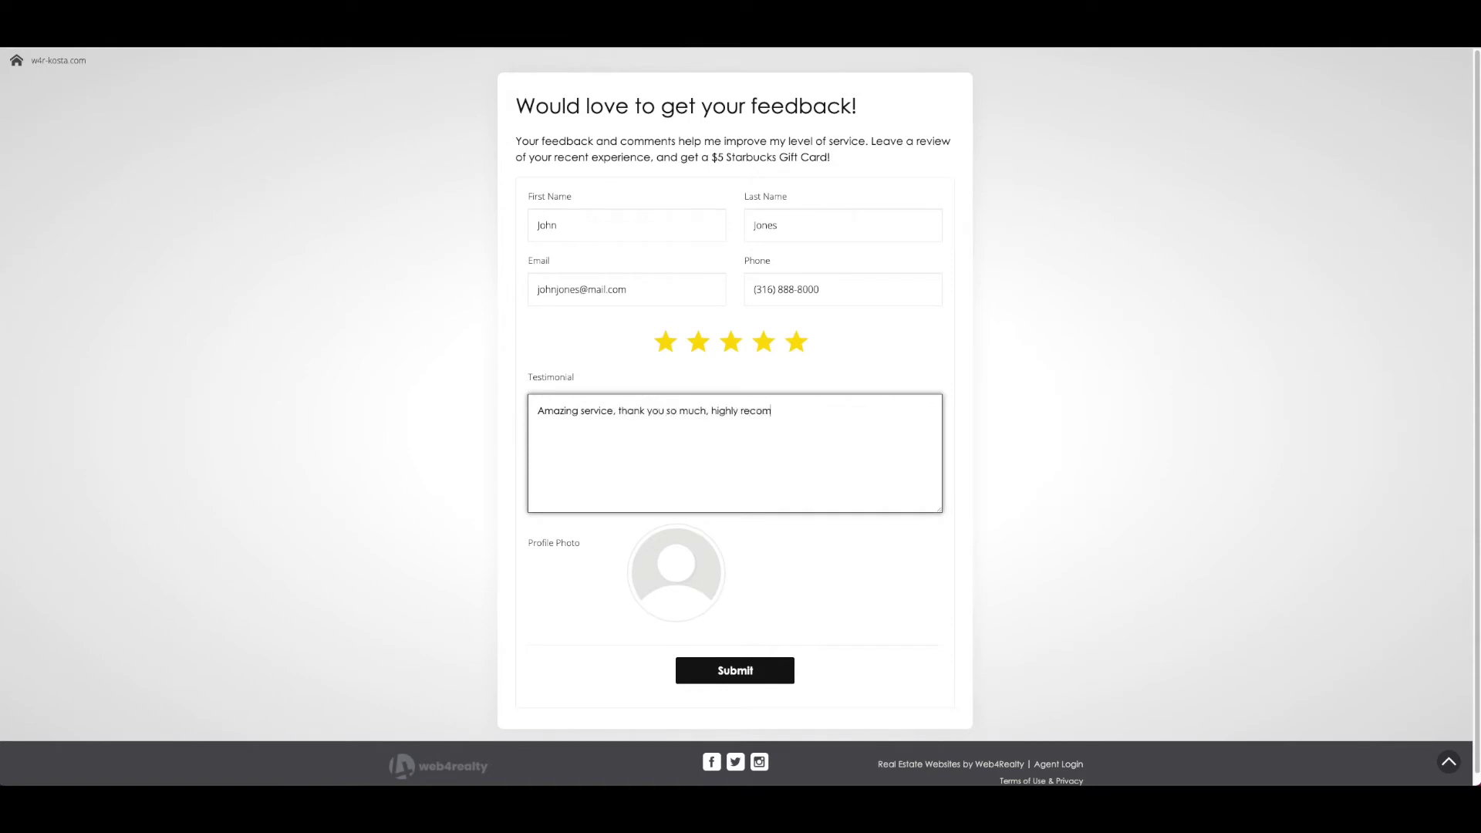
text(mend using Kosta as your Realtor!)
click(721, 671)
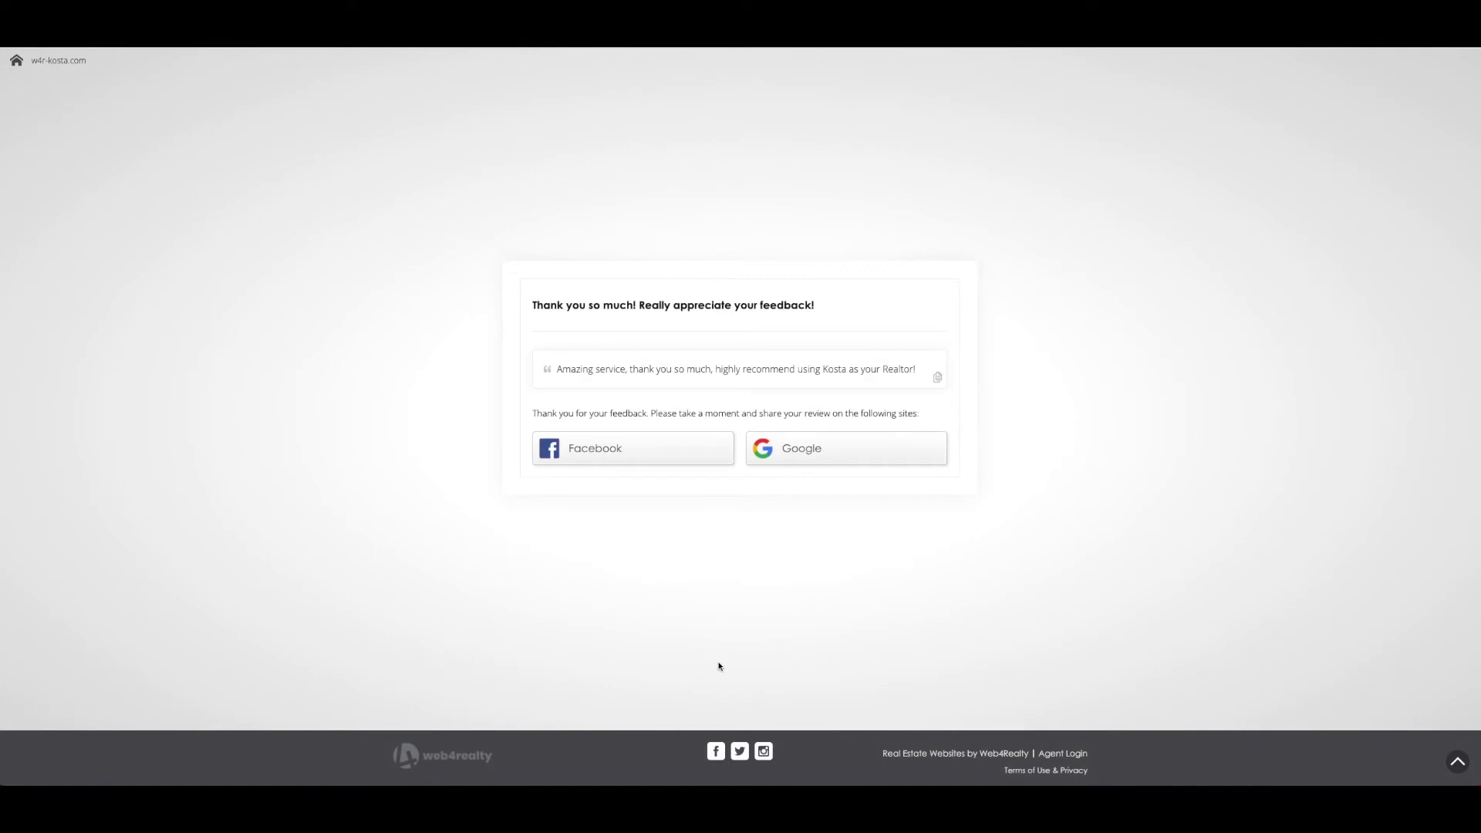
Read over the thank-you page, then follow its Google and Facebook review-sharing links
drag(535, 305, 837, 314)
click(836, 315)
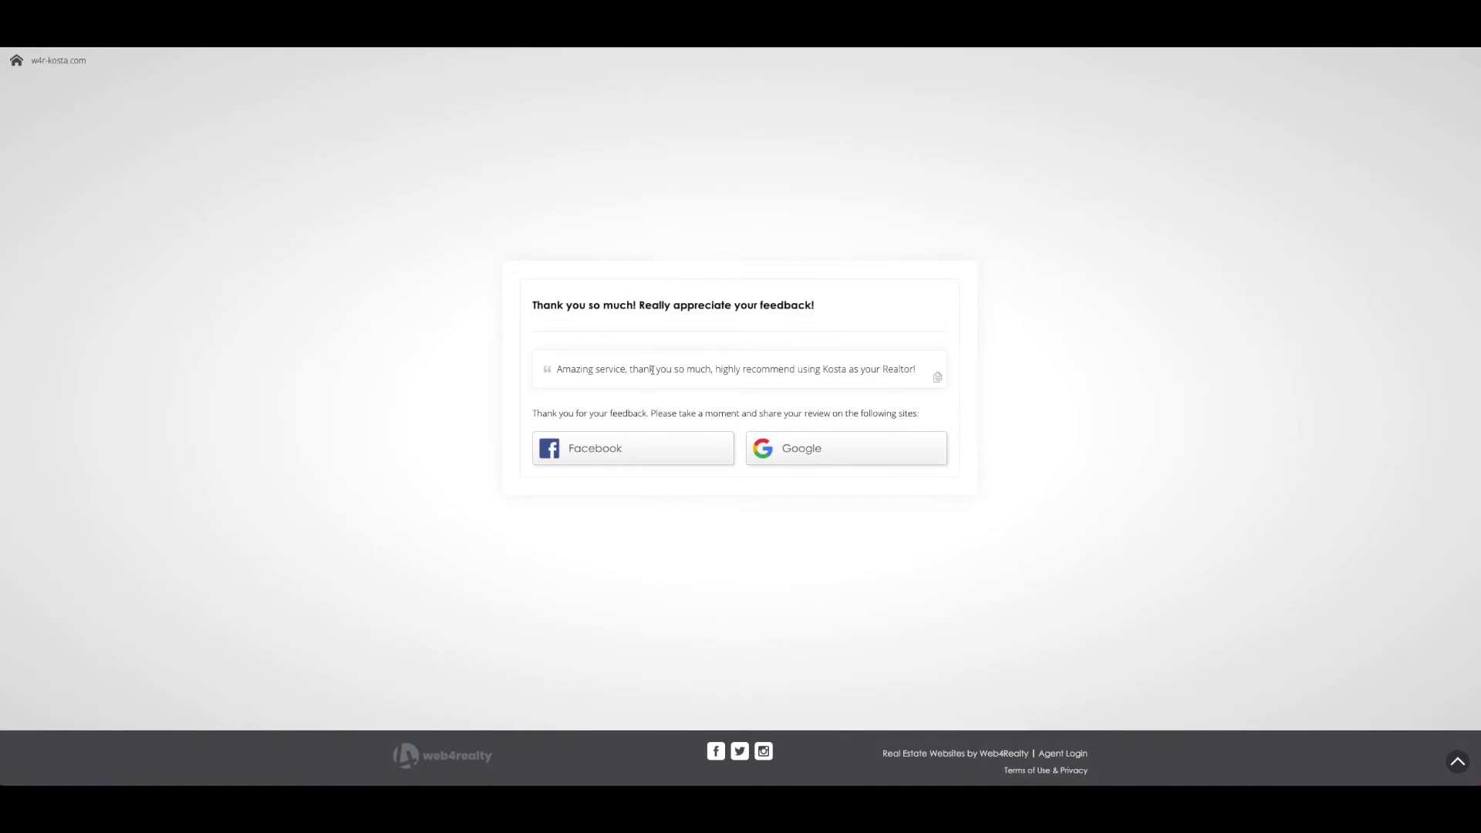
drag(550, 374, 935, 381)
click(565, 383)
drag(533, 415, 762, 413)
click(779, 419)
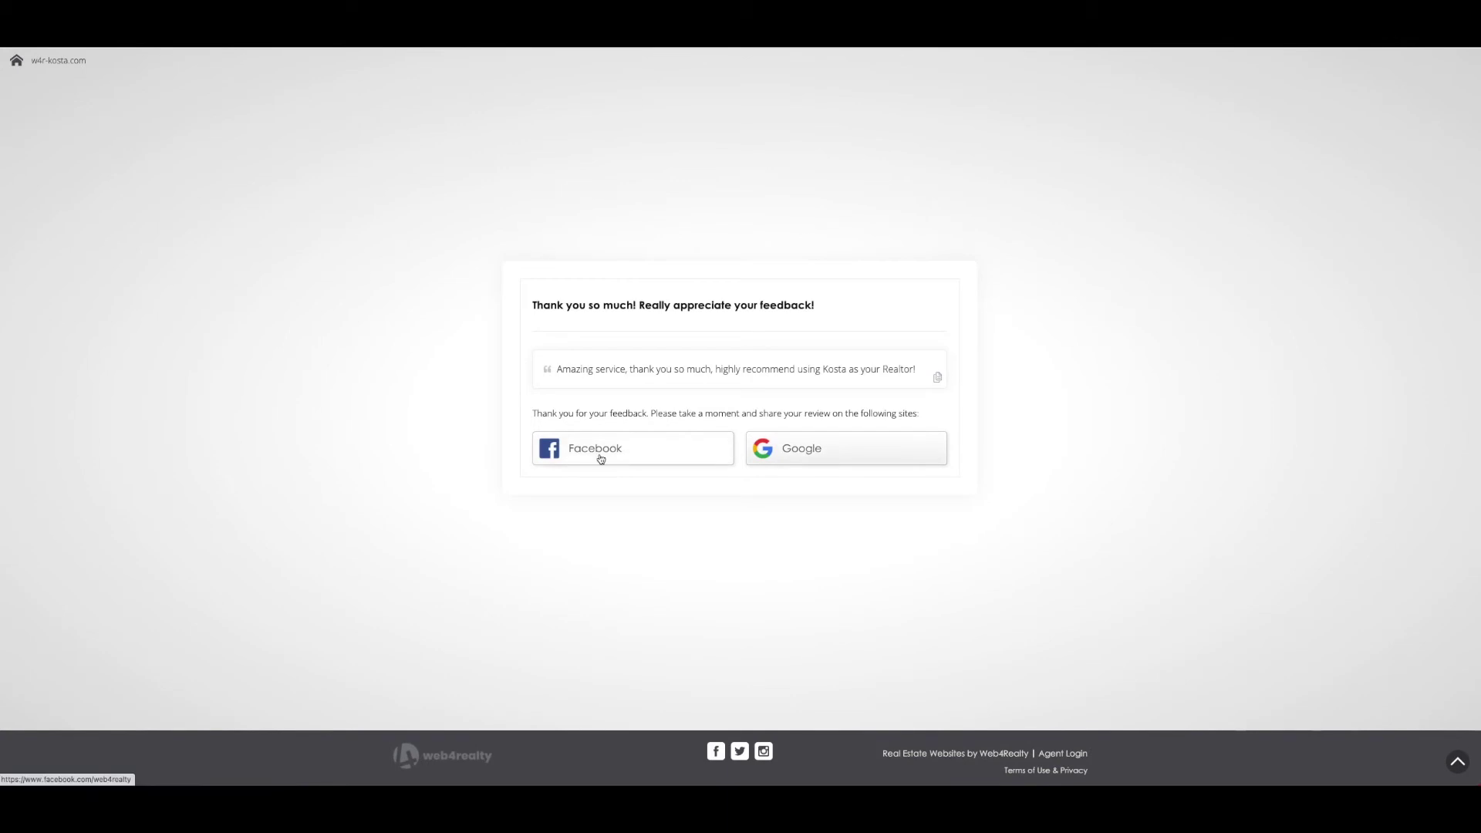
click(849, 446)
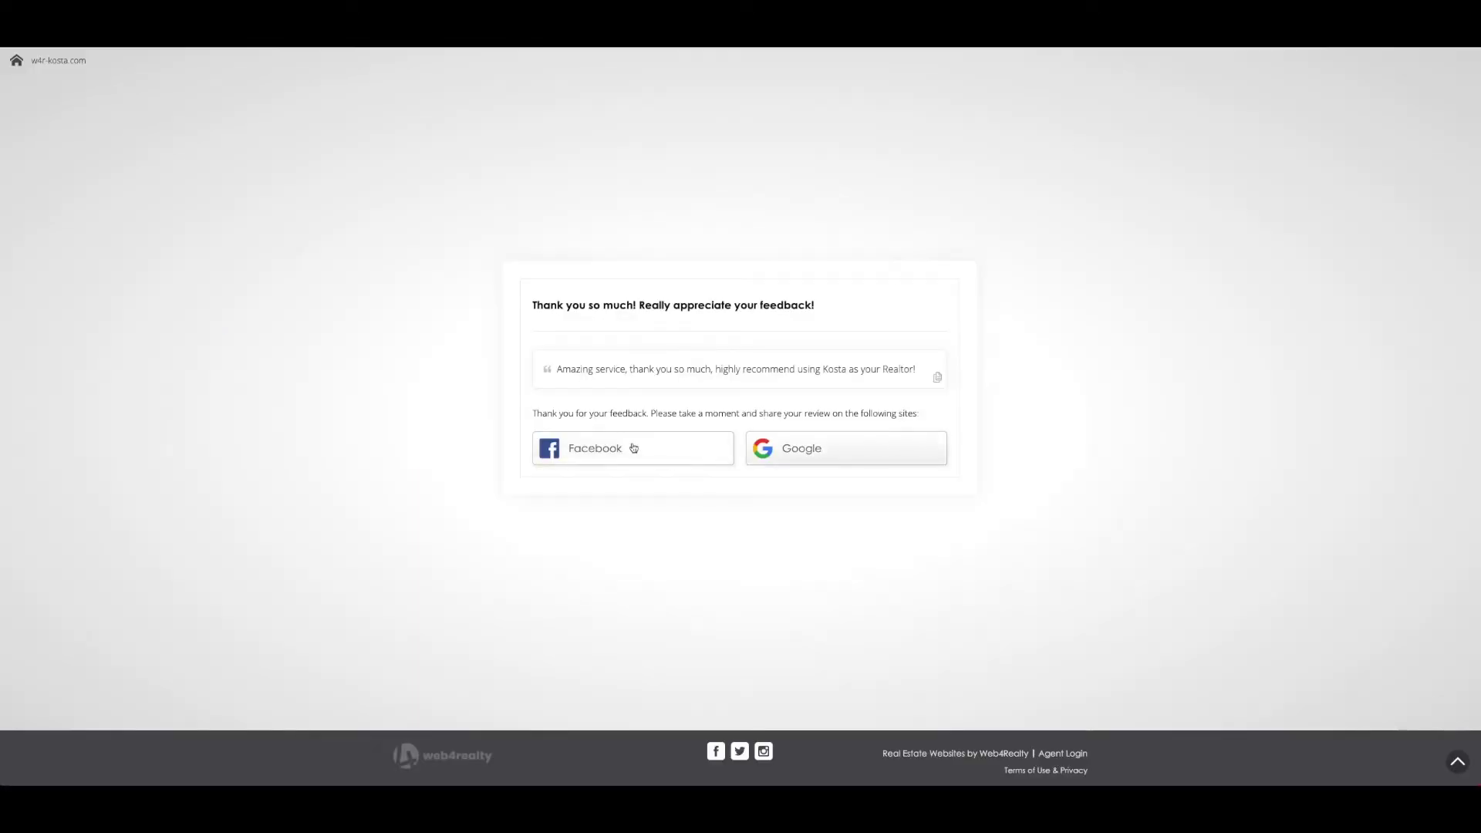
click(632, 445)
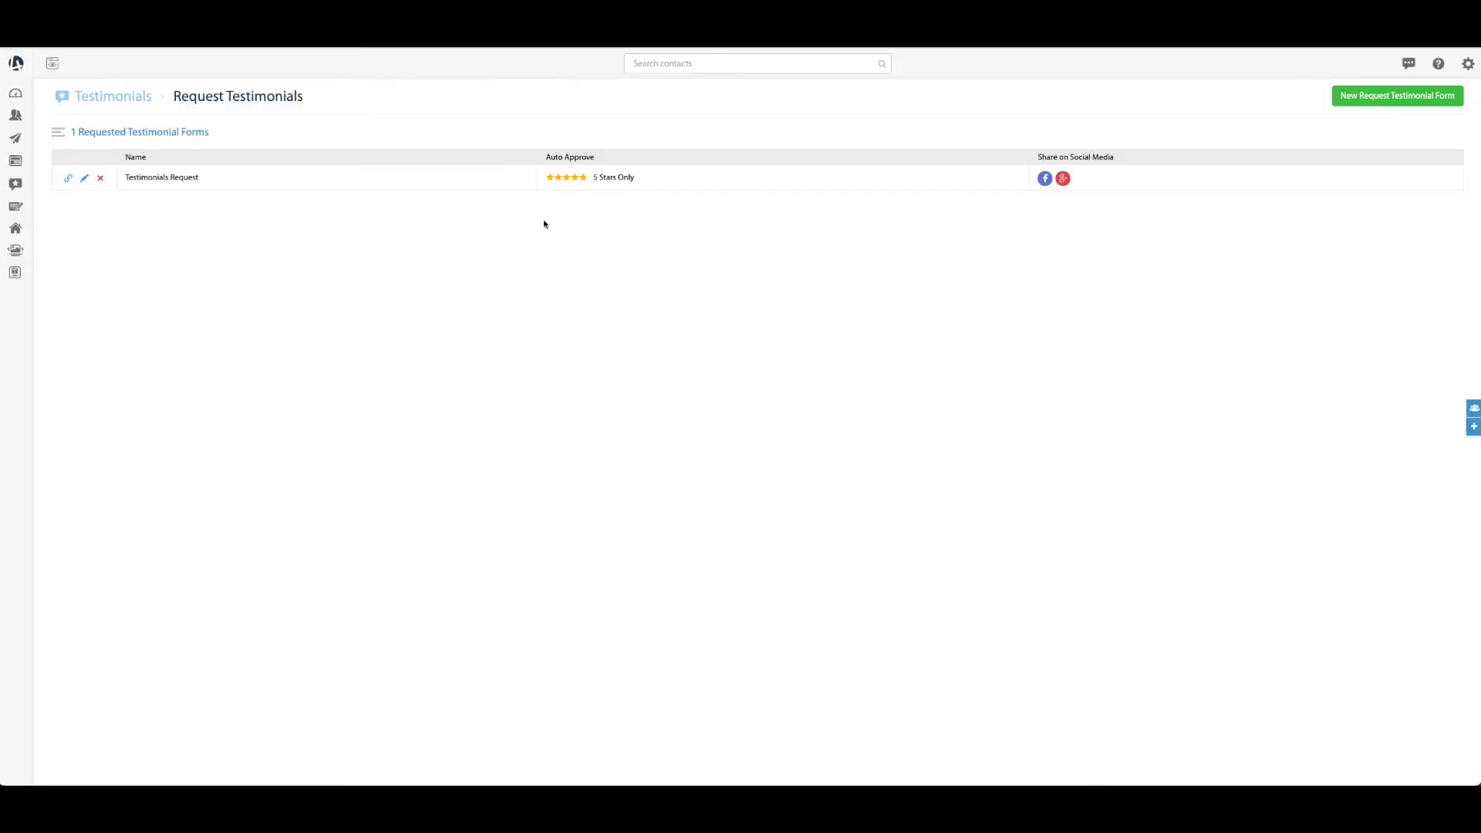
In Website > PageManager, find the Testimonials page by searching 'test' and preview it
mouse_move(14, 159)
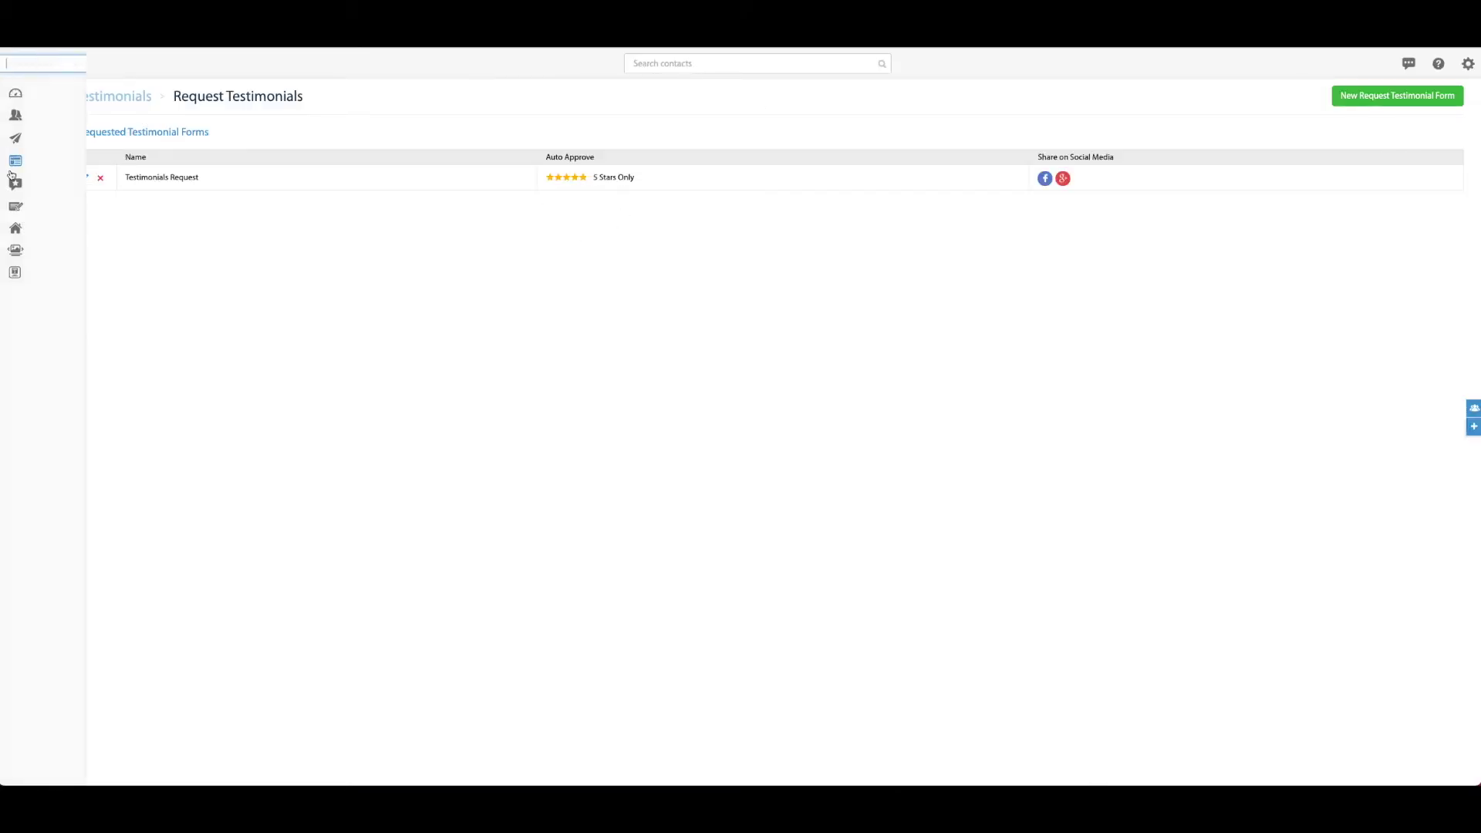
click(131, 165)
click(68, 182)
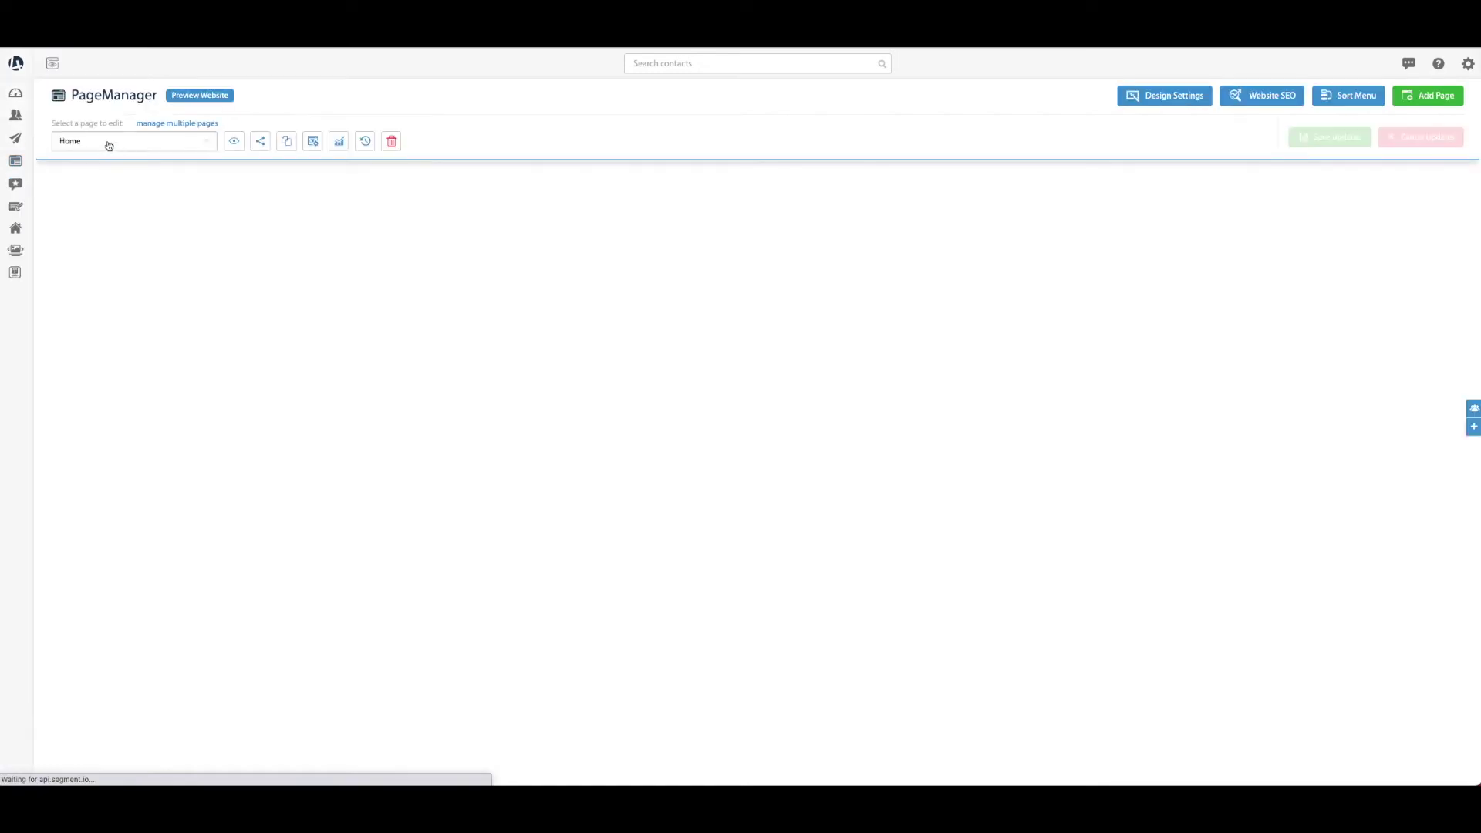
click(109, 146)
text(test)
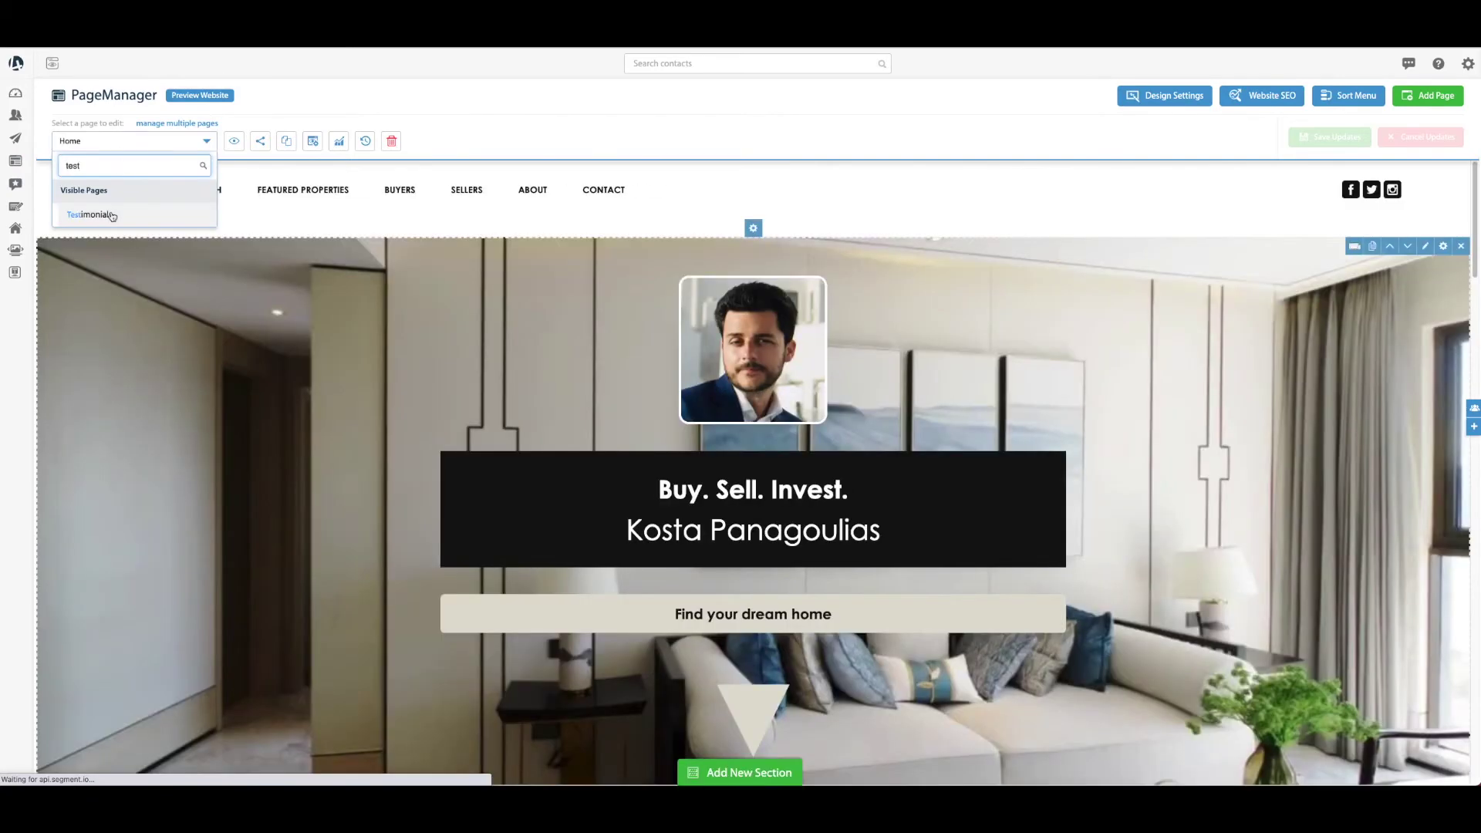
click(92, 215)
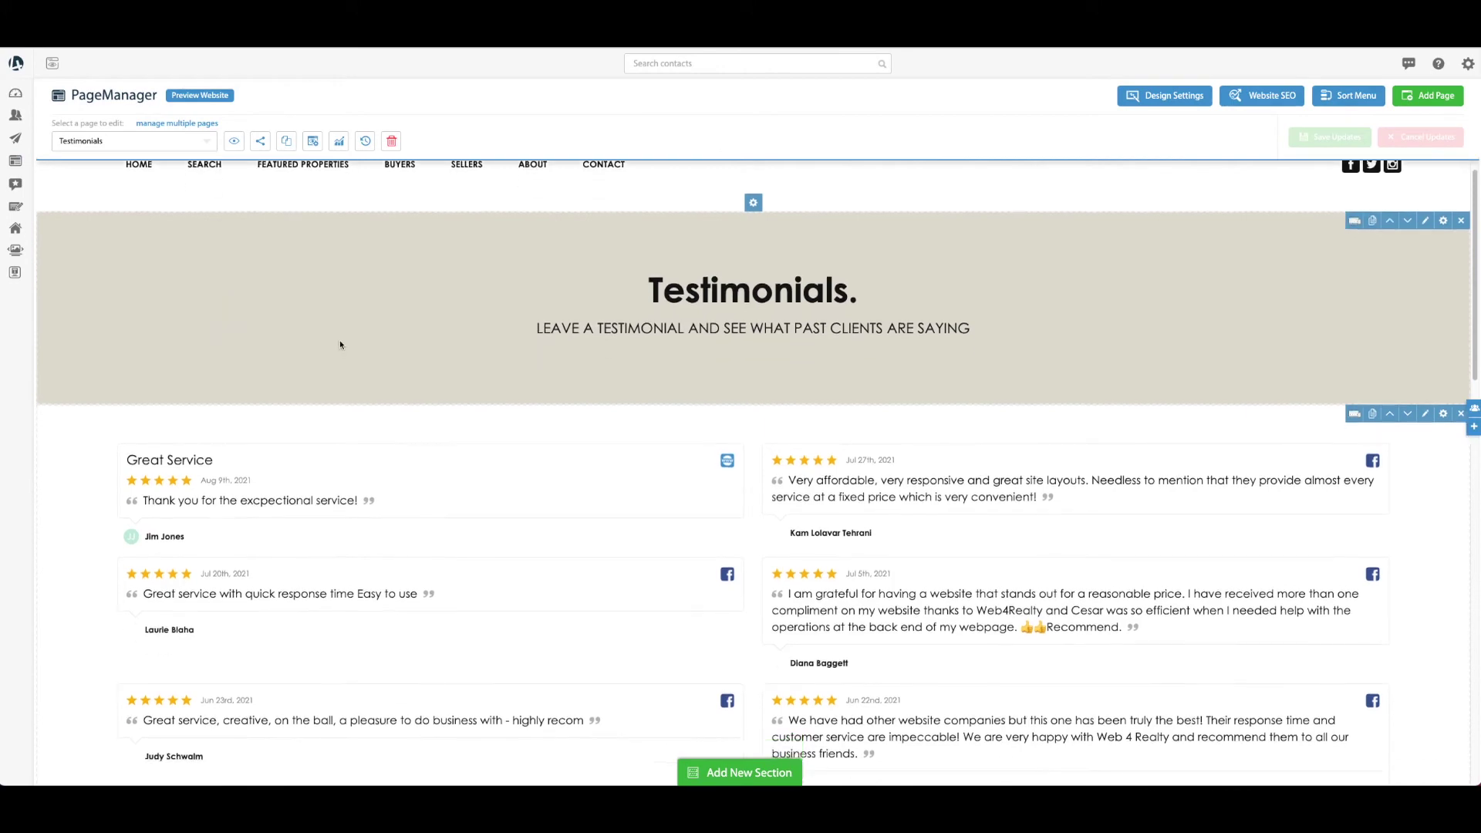
click(234, 141)
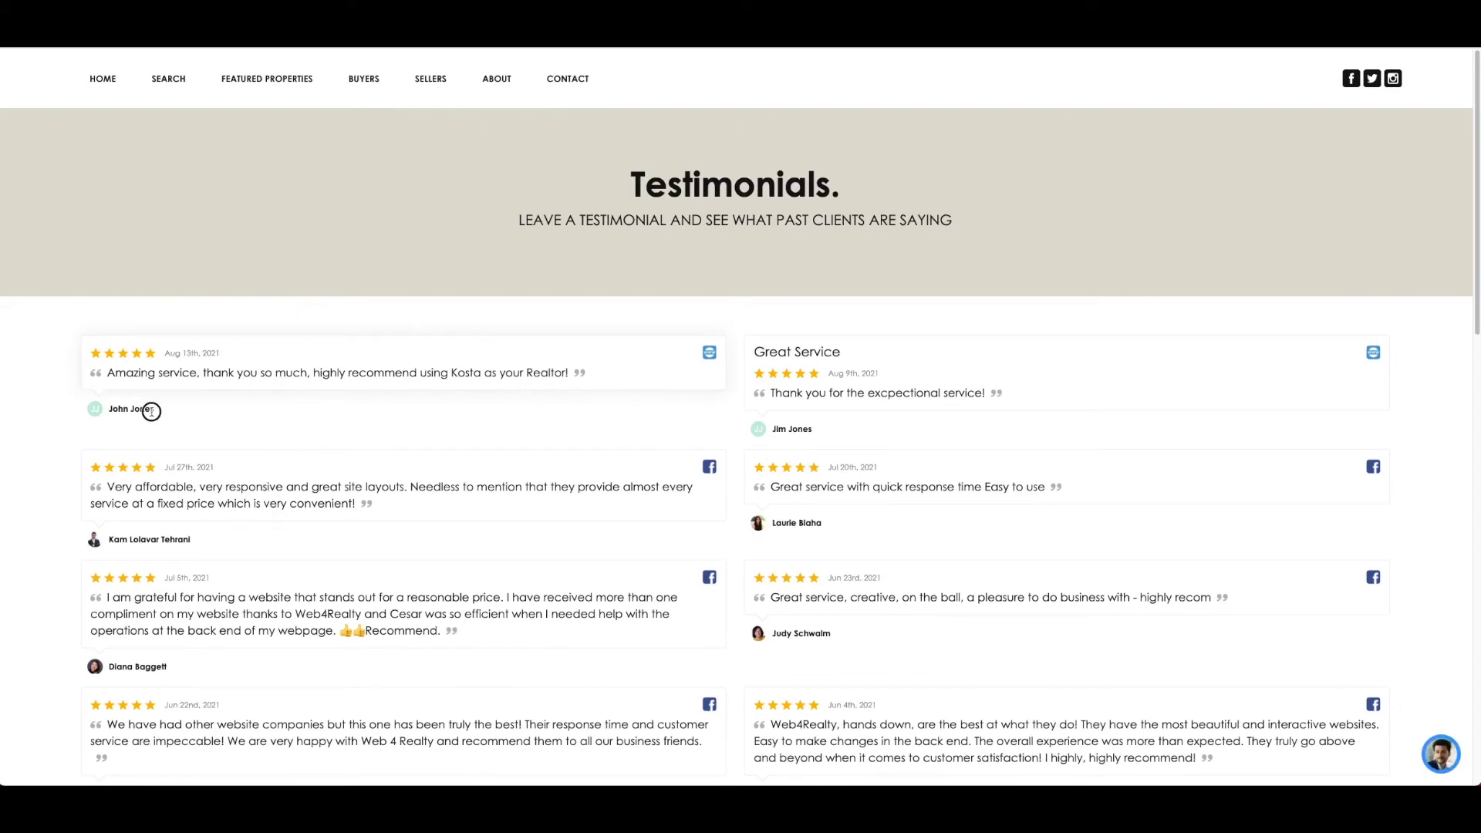
scroll(139, 407, down, 1)
scroll(139, 406, up, 1)
drag(89, 342, 79, 360)
click(192, 409)
click(80, 360)
scroll(347, 393, down, 8)
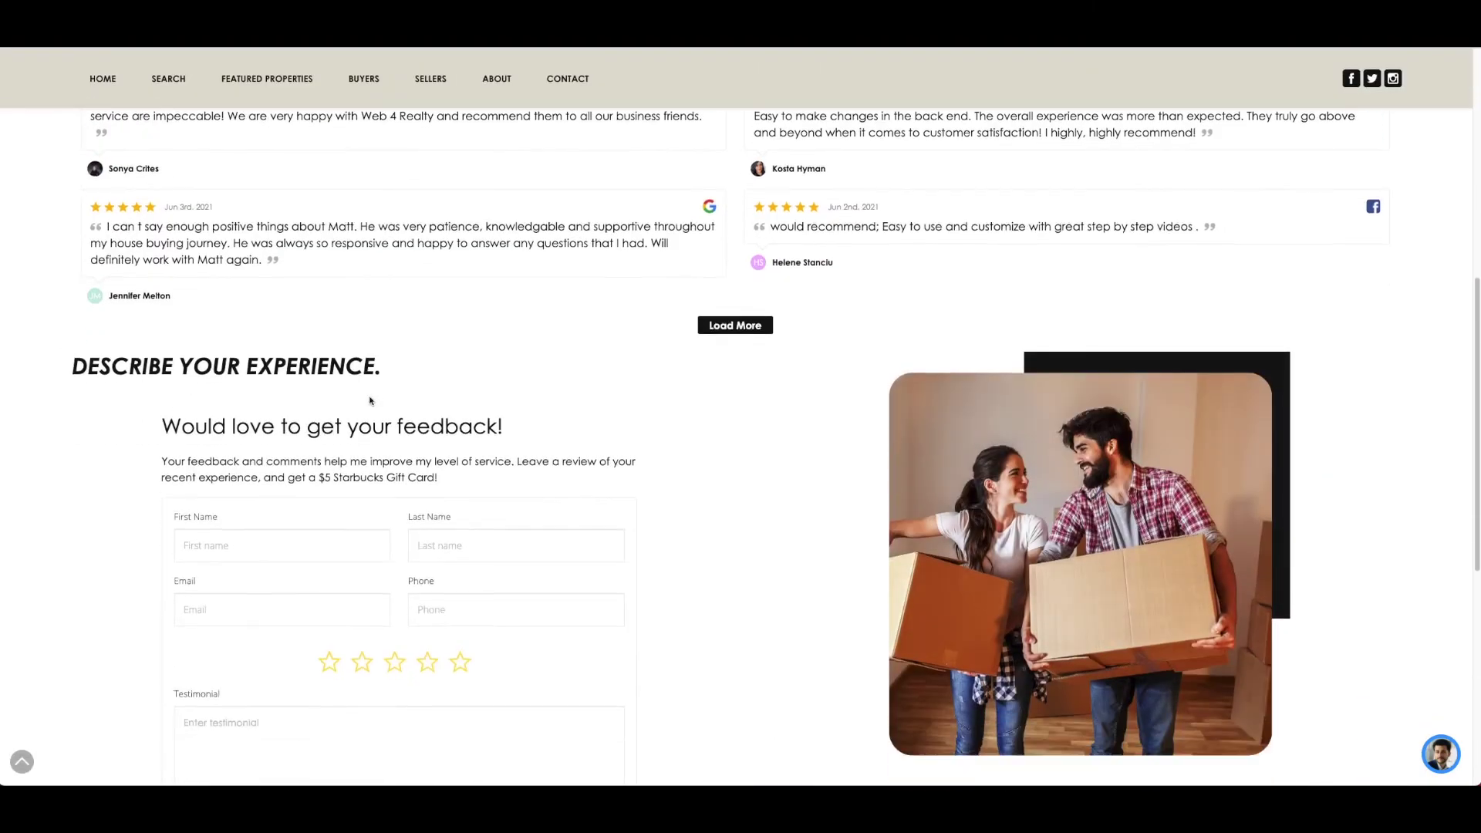
scroll(340, 412, down, 1)
drag(162, 317, 650, 495)
scroll(649, 495, up, 10)
scroll(650, 495, down, 12)
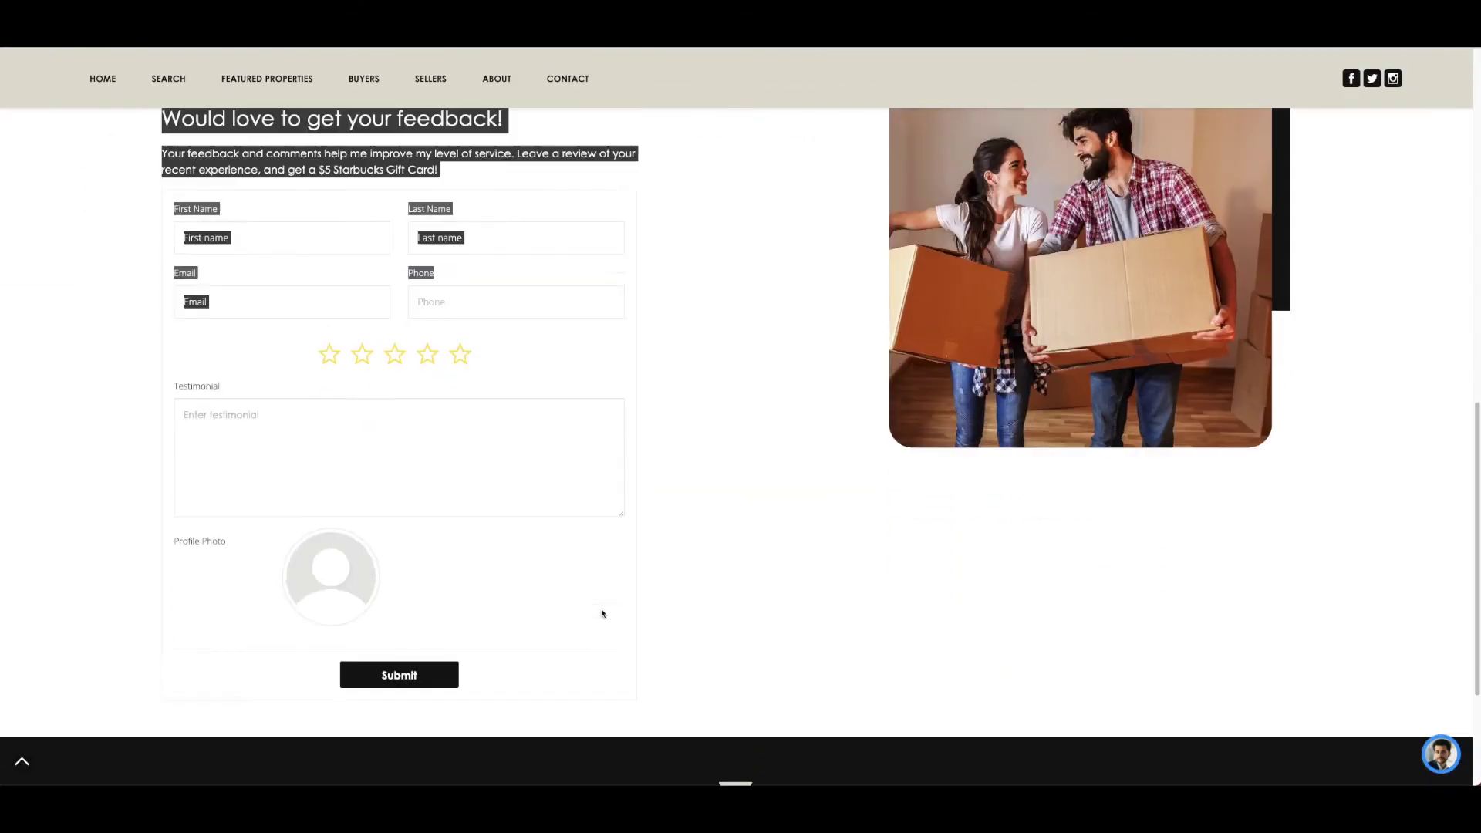
scroll(472, 515, up, 3)
click(474, 441)
scroll(325, 388, down, 2)
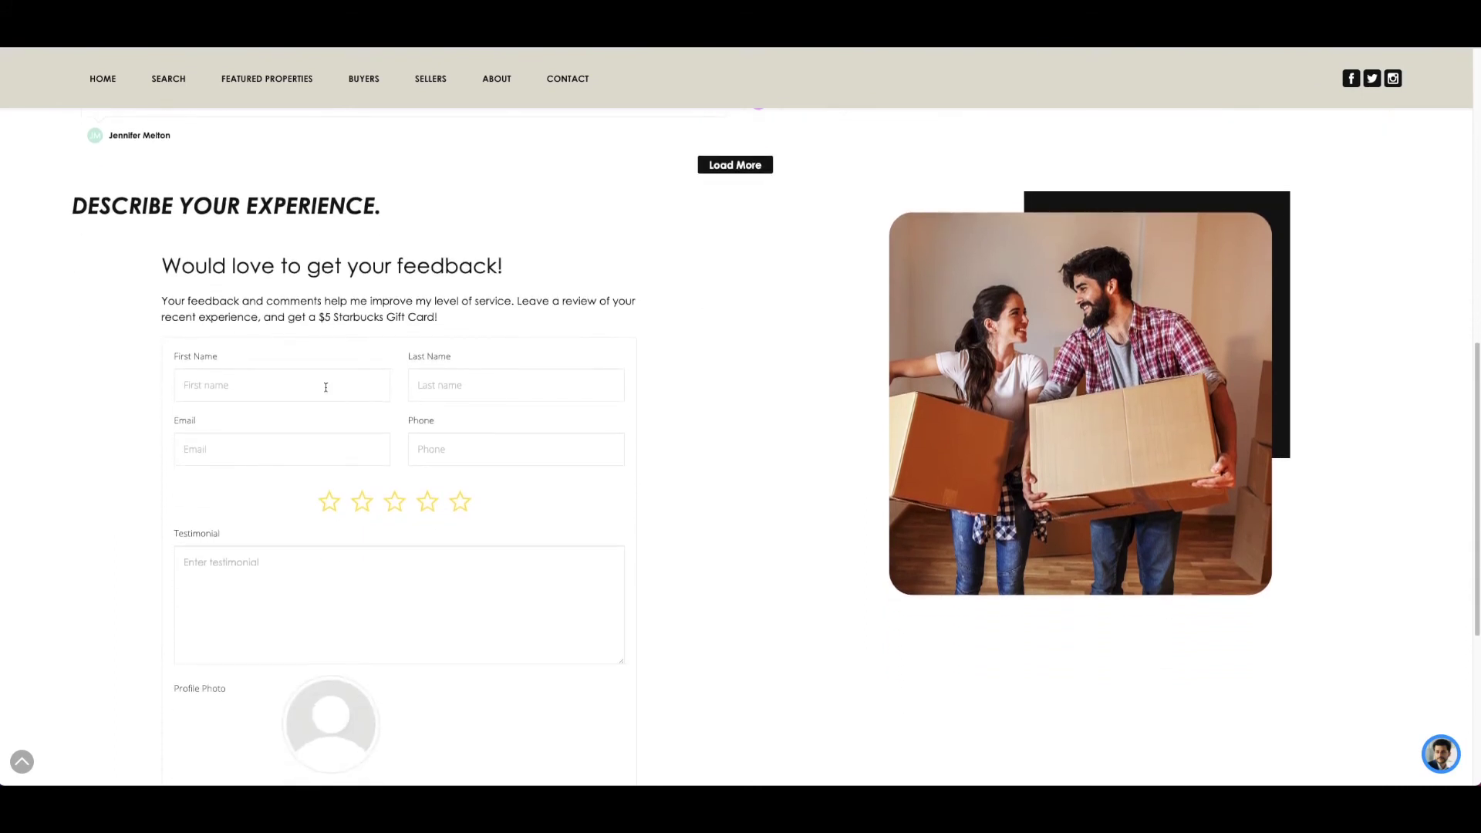
click(326, 387)
click(466, 386)
click(375, 339)
scroll(390, 317, down, 2)
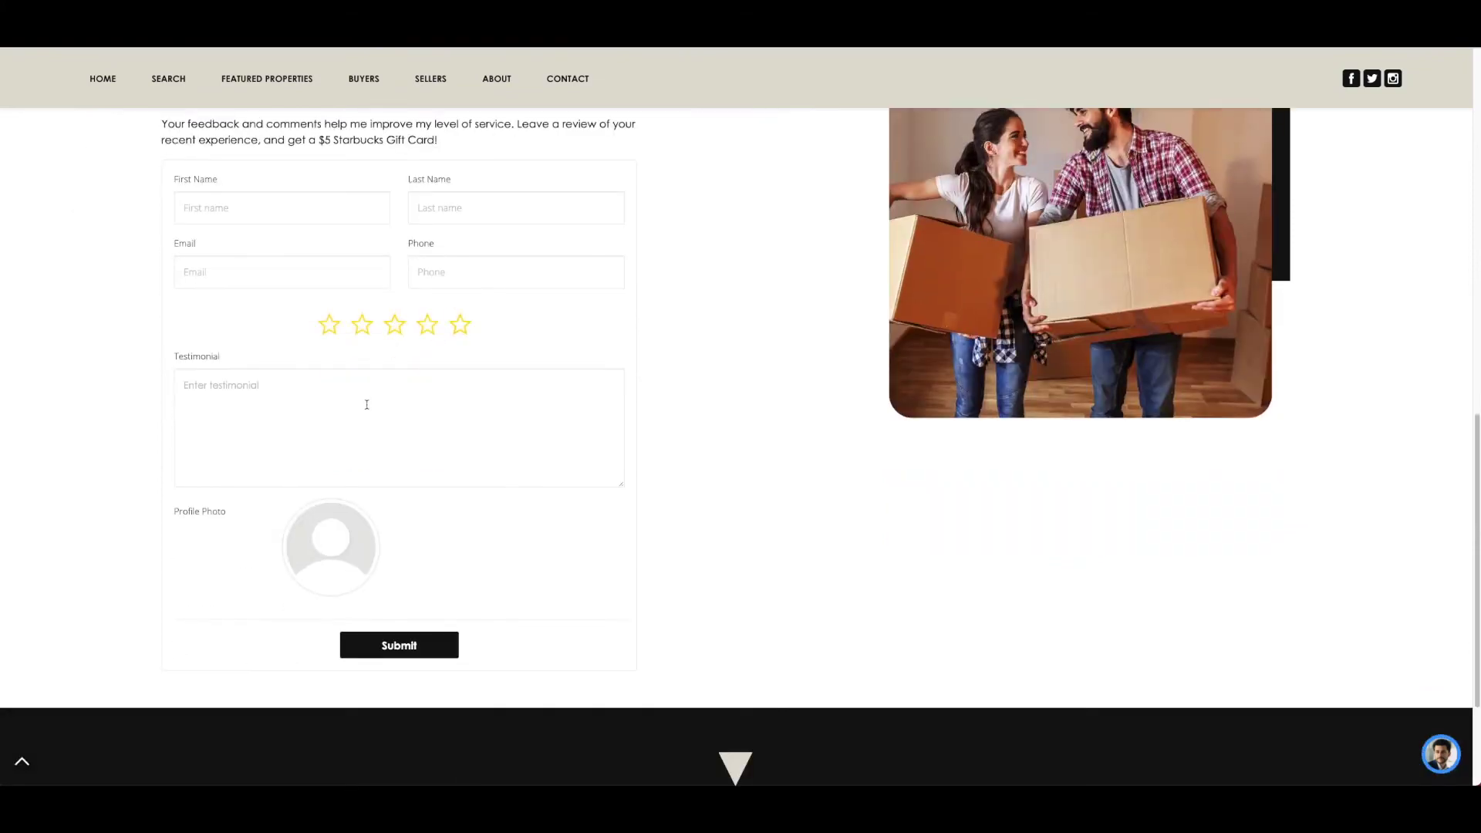
scroll(364, 404, down, 1)
scroll(404, 574, up, 3)
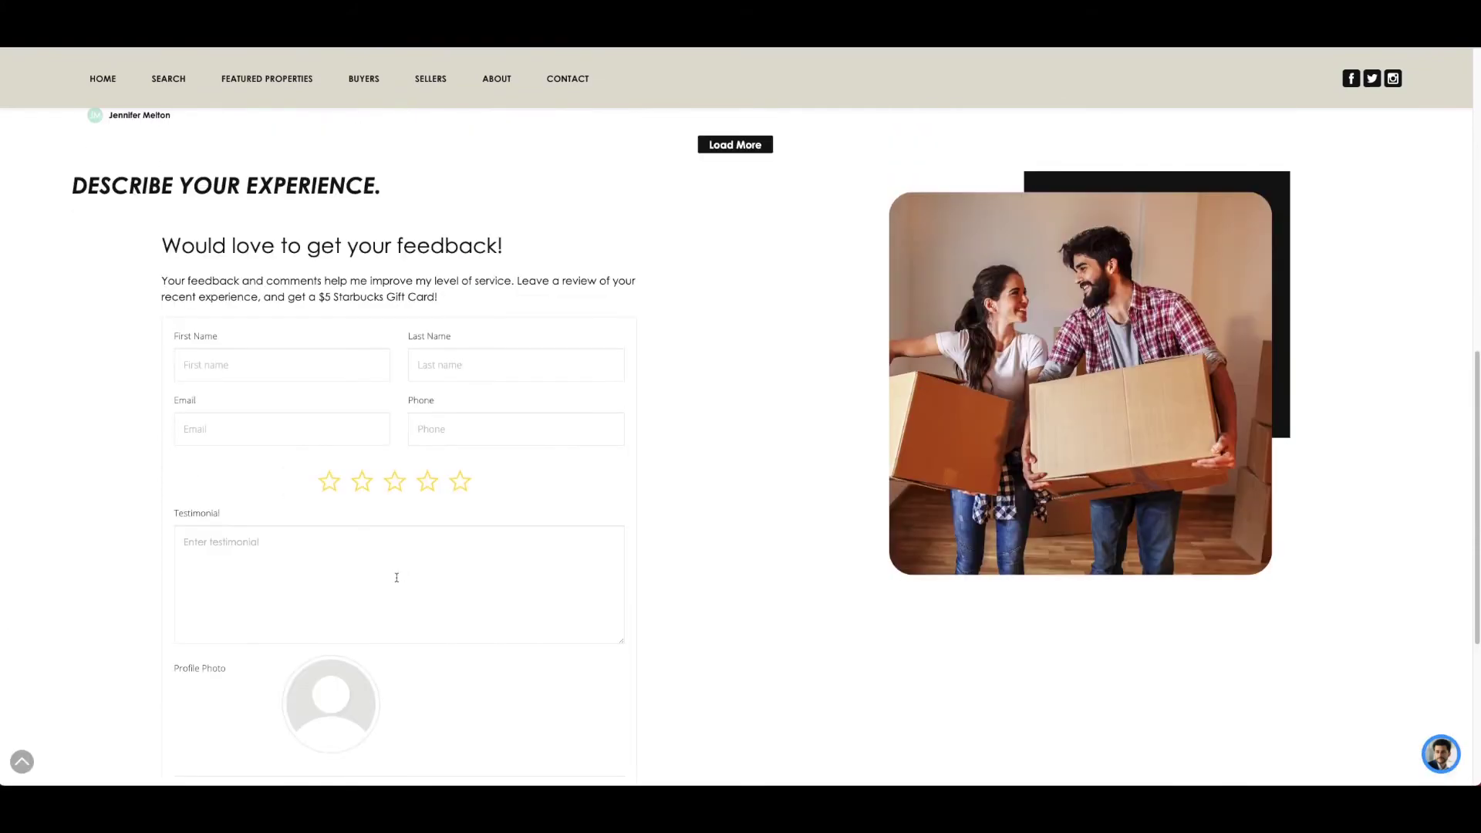
scroll(361, 523, up, 15)
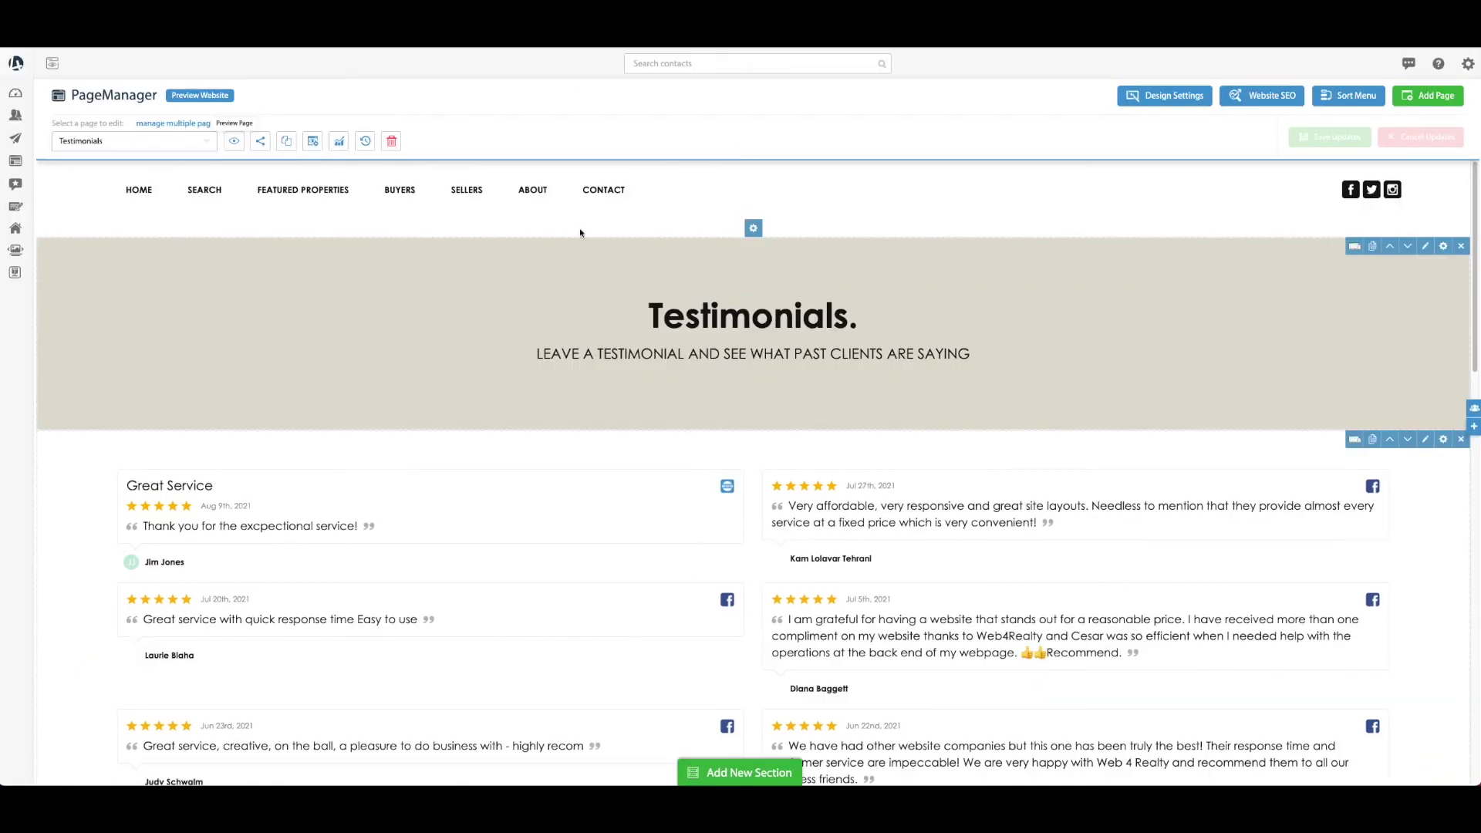
Open SmartMail from the Email Marketing section of the sidebar
mouse_move(31, 228)
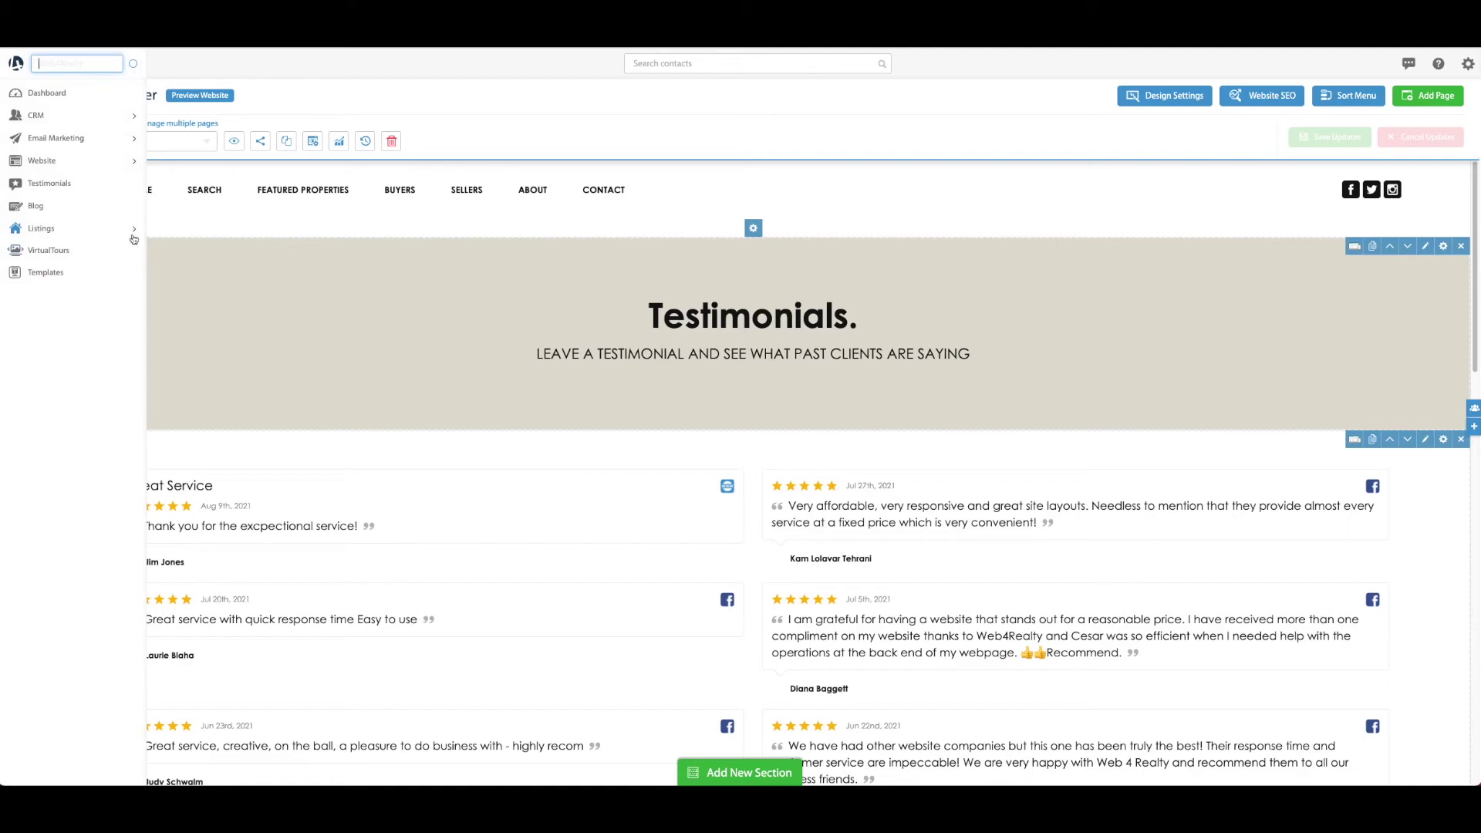
click(137, 139)
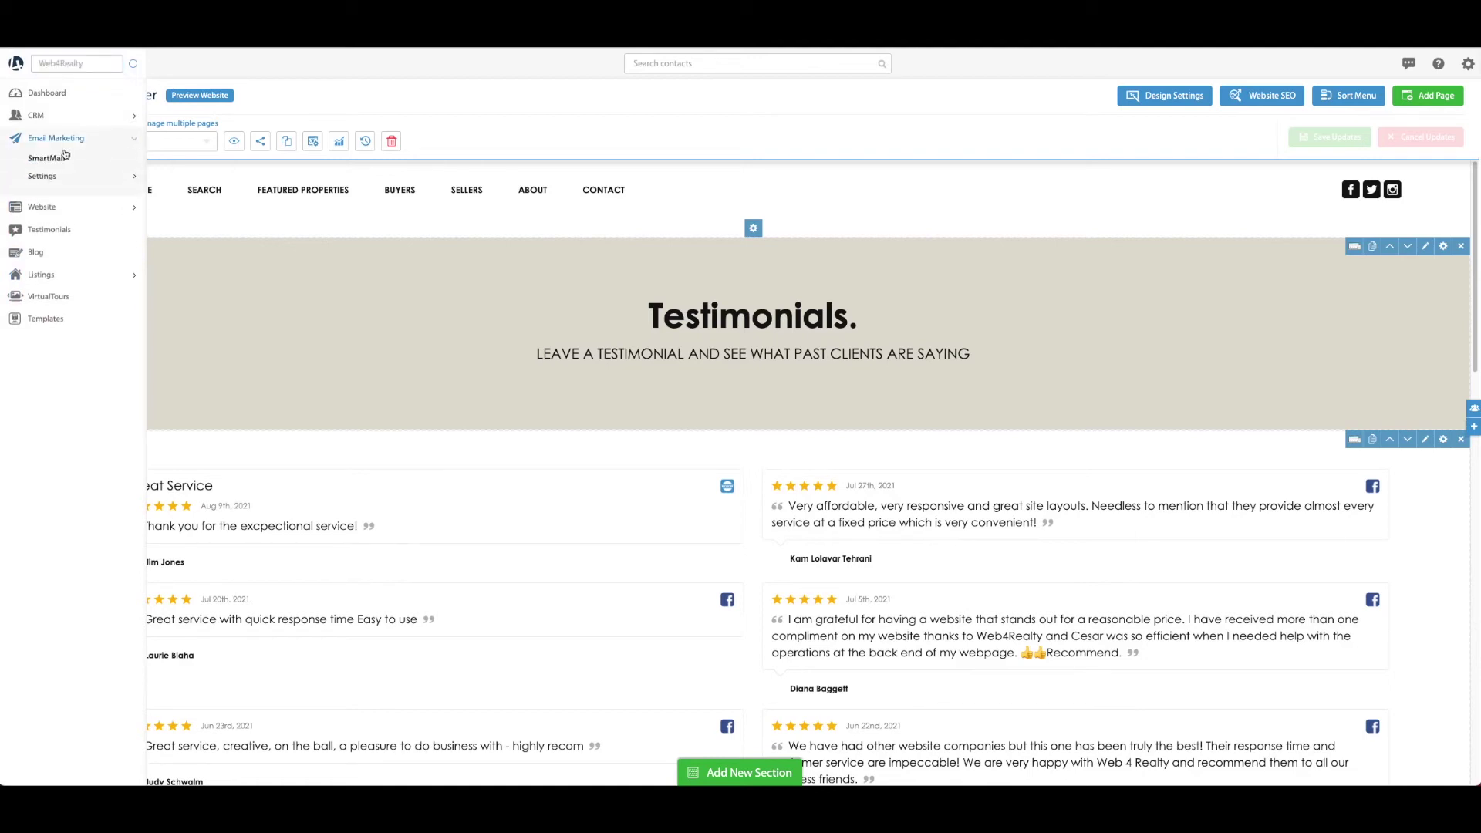
click(57, 162)
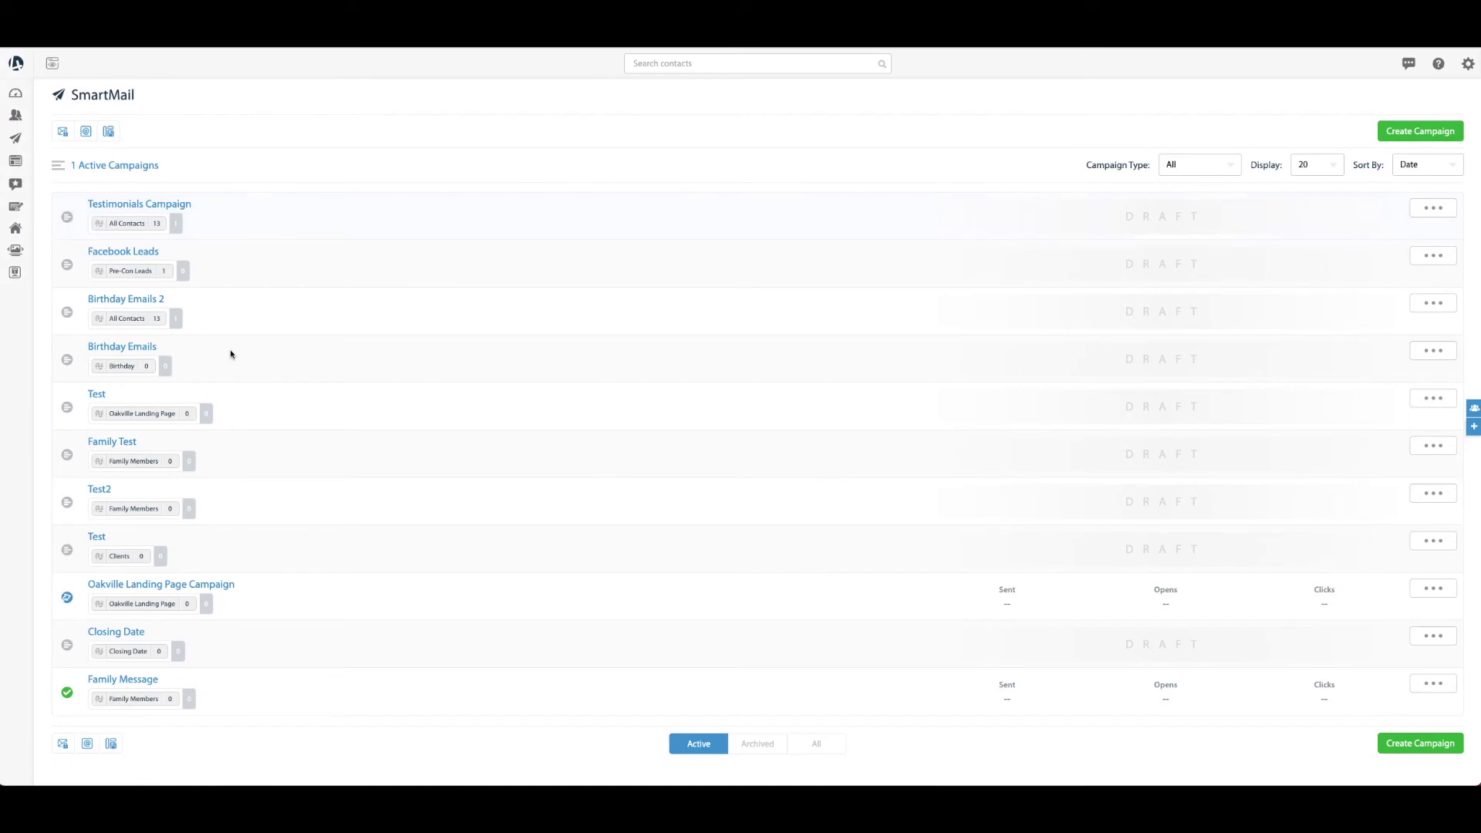
Start a new SmartMail campaign that targets the All Contacts segment
click(1438, 135)
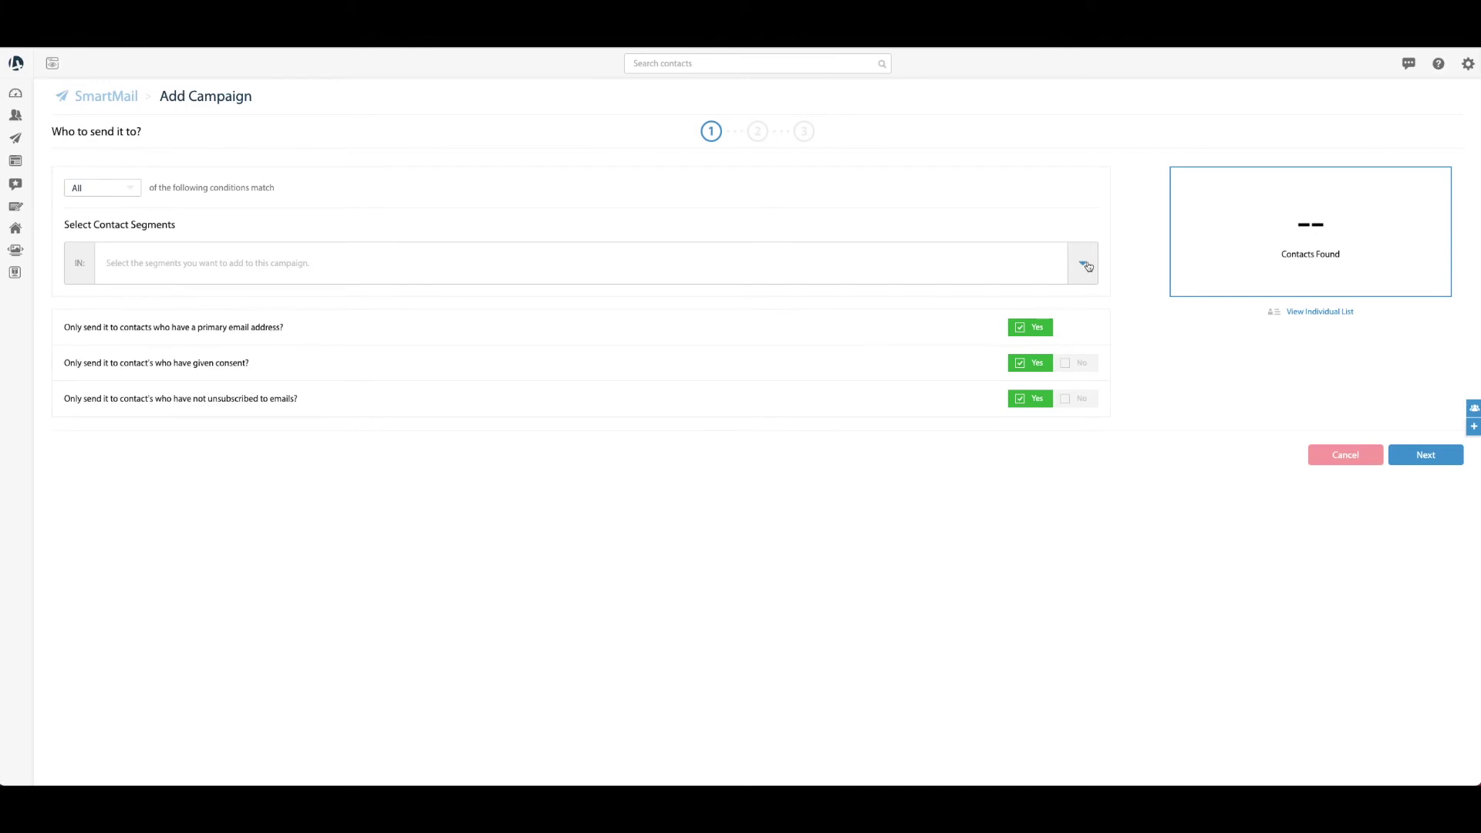
click(1086, 264)
click(271, 322)
click(306, 213)
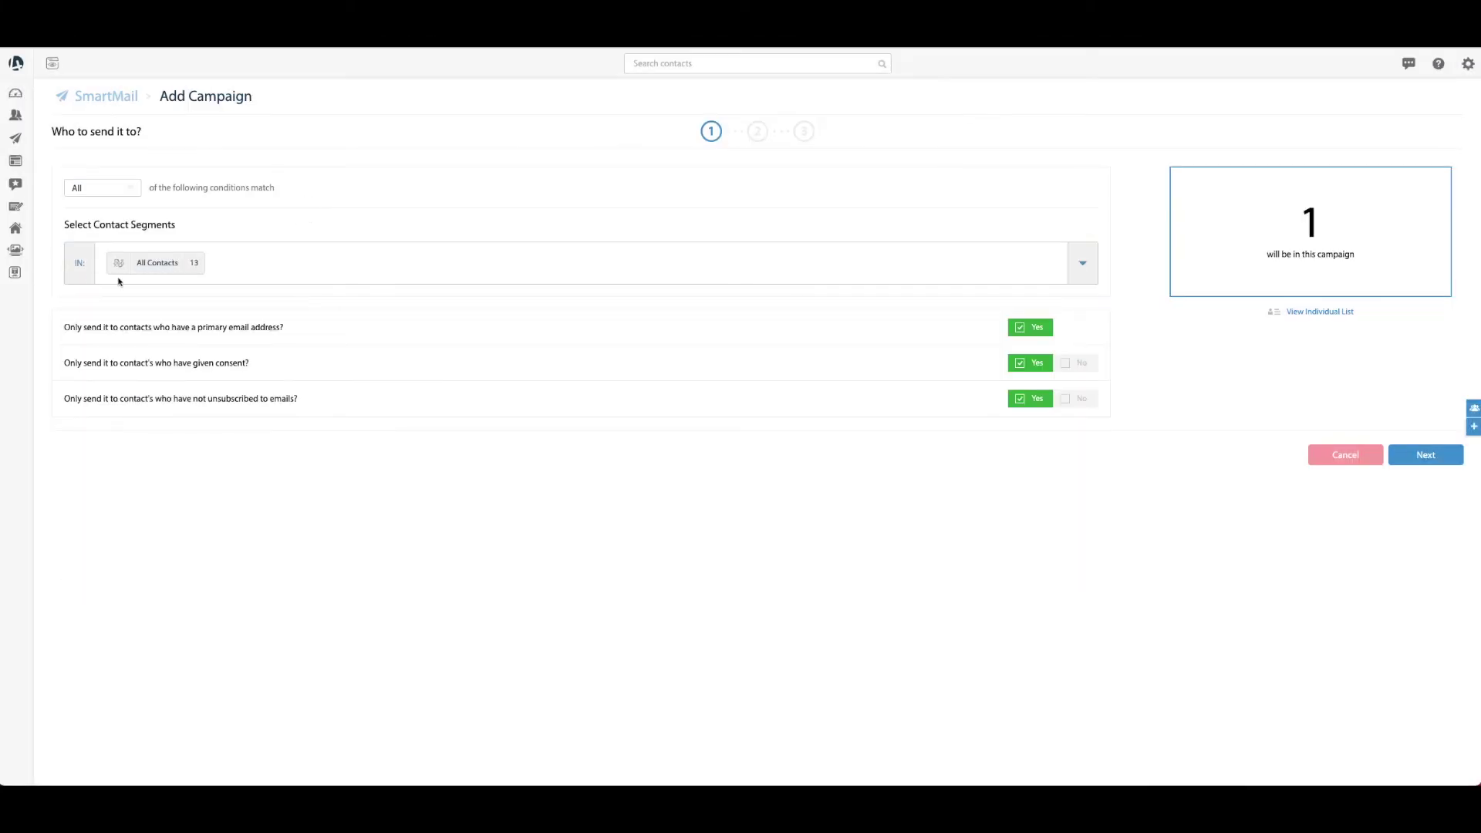
click(1425, 455)
Name the campaign 'Requesting Testimonials', save it, and show the saved email templates
click(679, 152)
text(Reques)
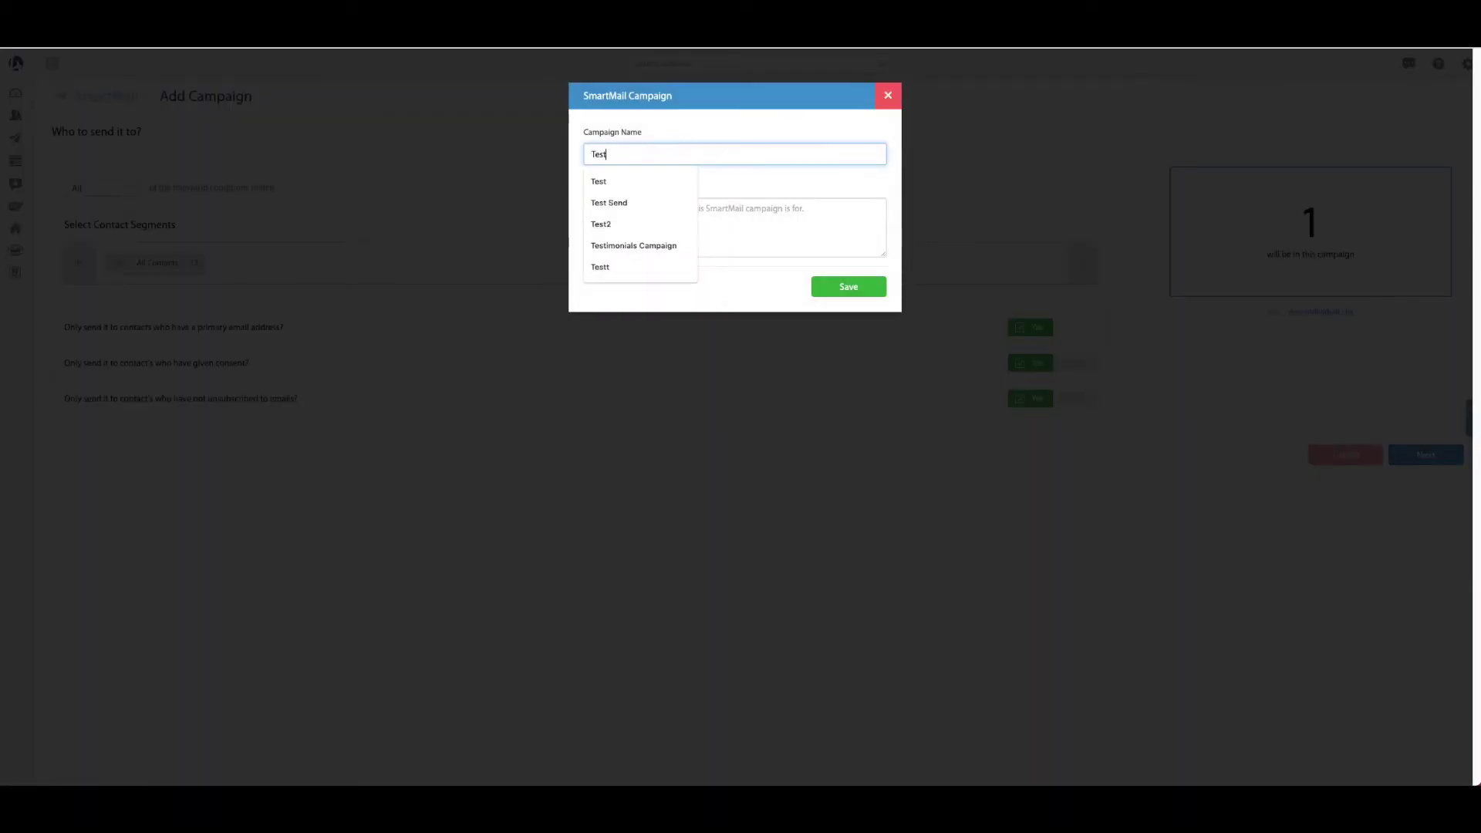
key(ctrl+a)
text(Requesting Testimoni)
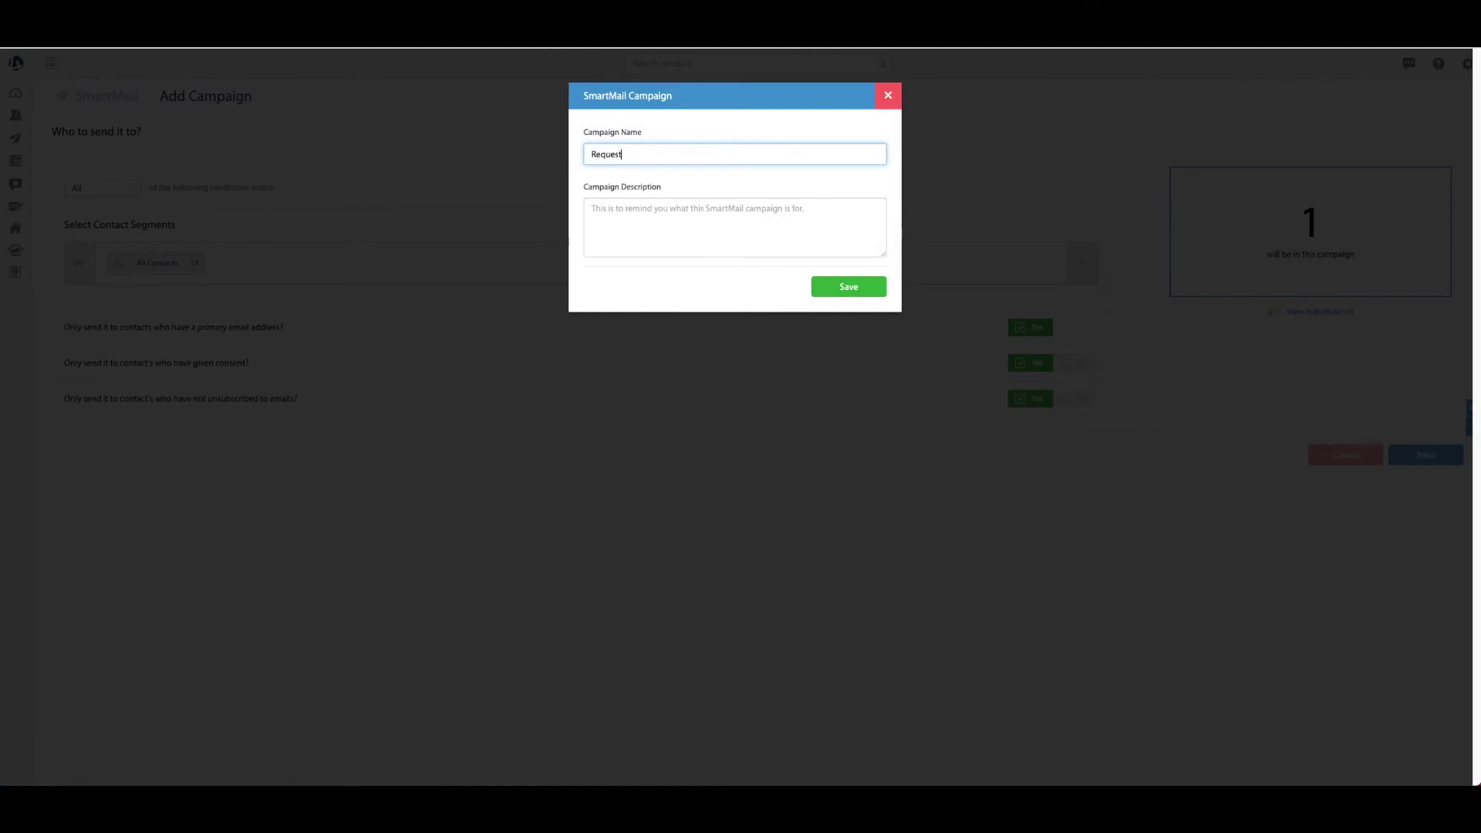
text(als)
click(855, 294)
click(880, 174)
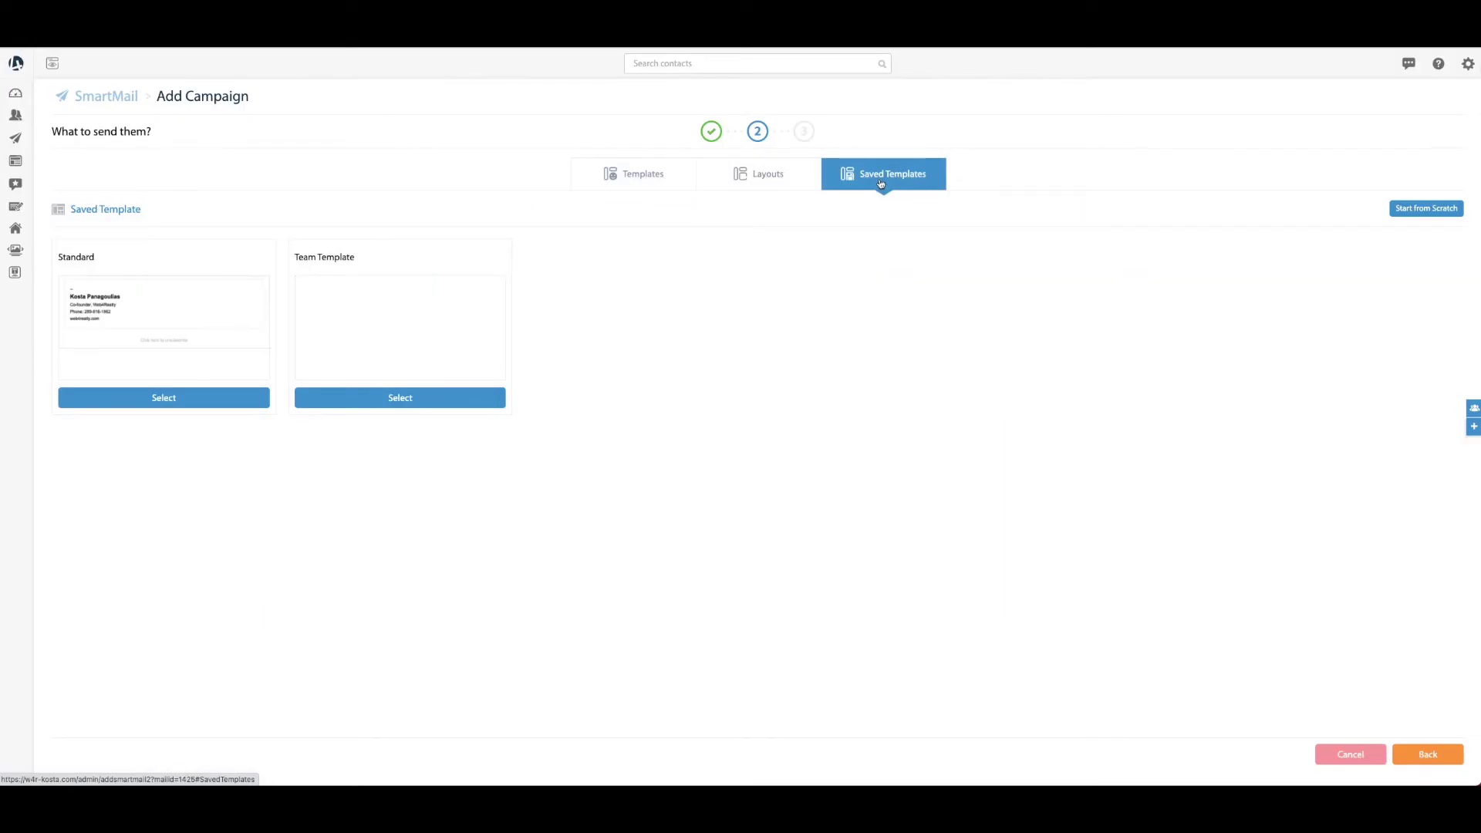
Use the Standard template and paste the TextEdit feedback message above the signature
click(179, 402)
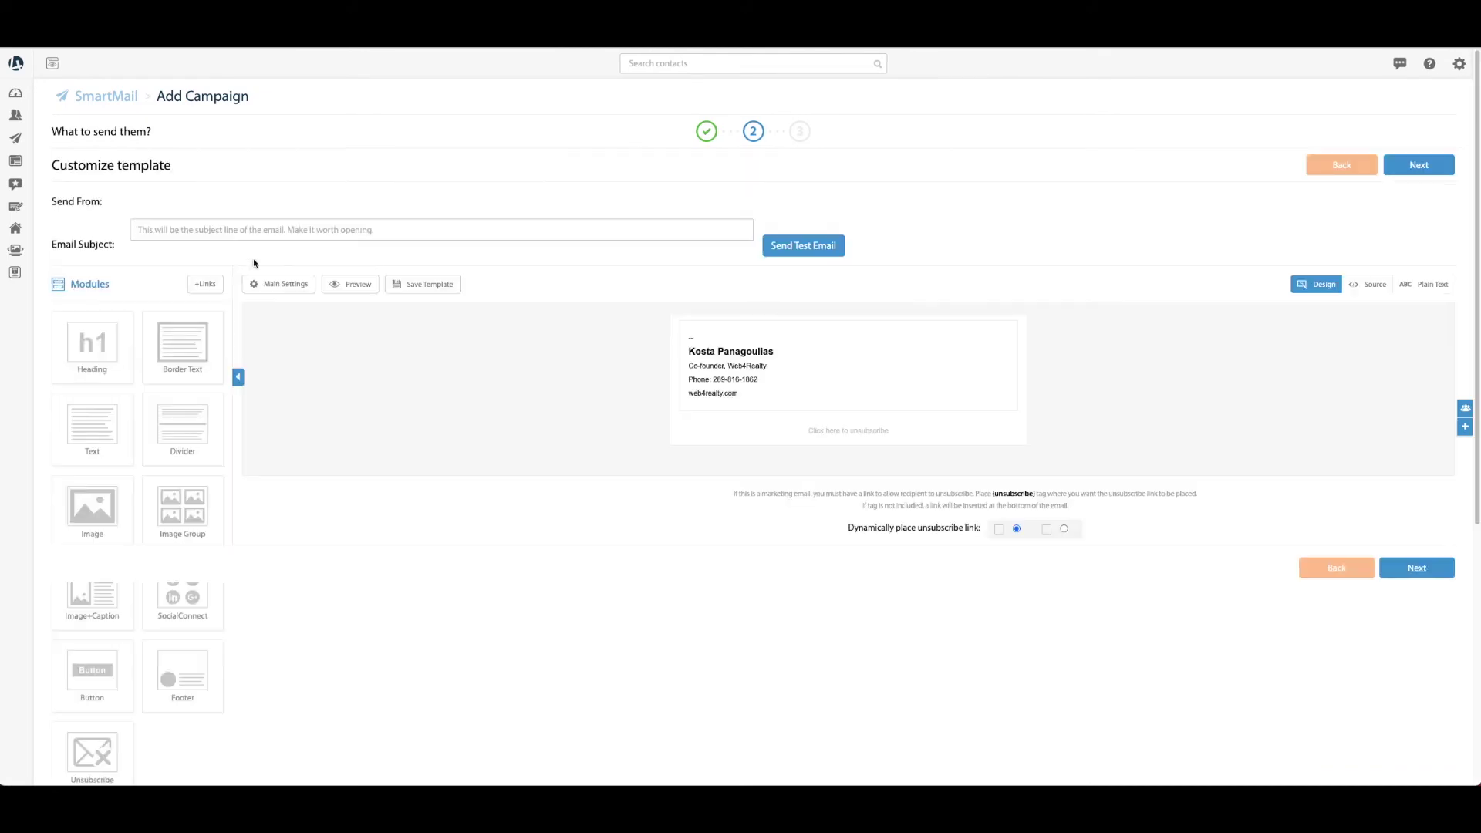
click(690, 338)
key(Return)
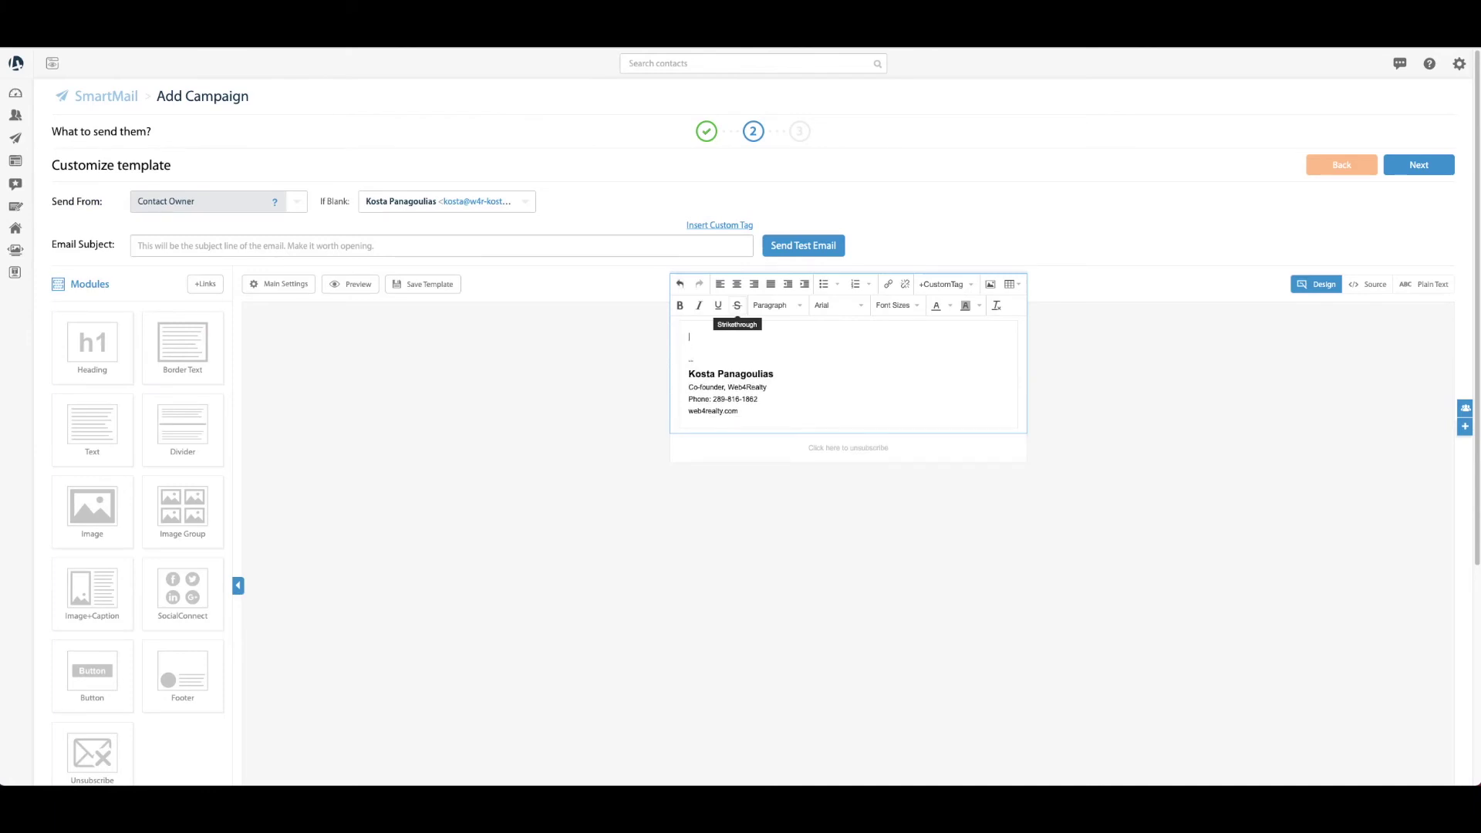
key(super+Tab)
key(super+Tab)
key(super+Tab)
key(super+Tab)
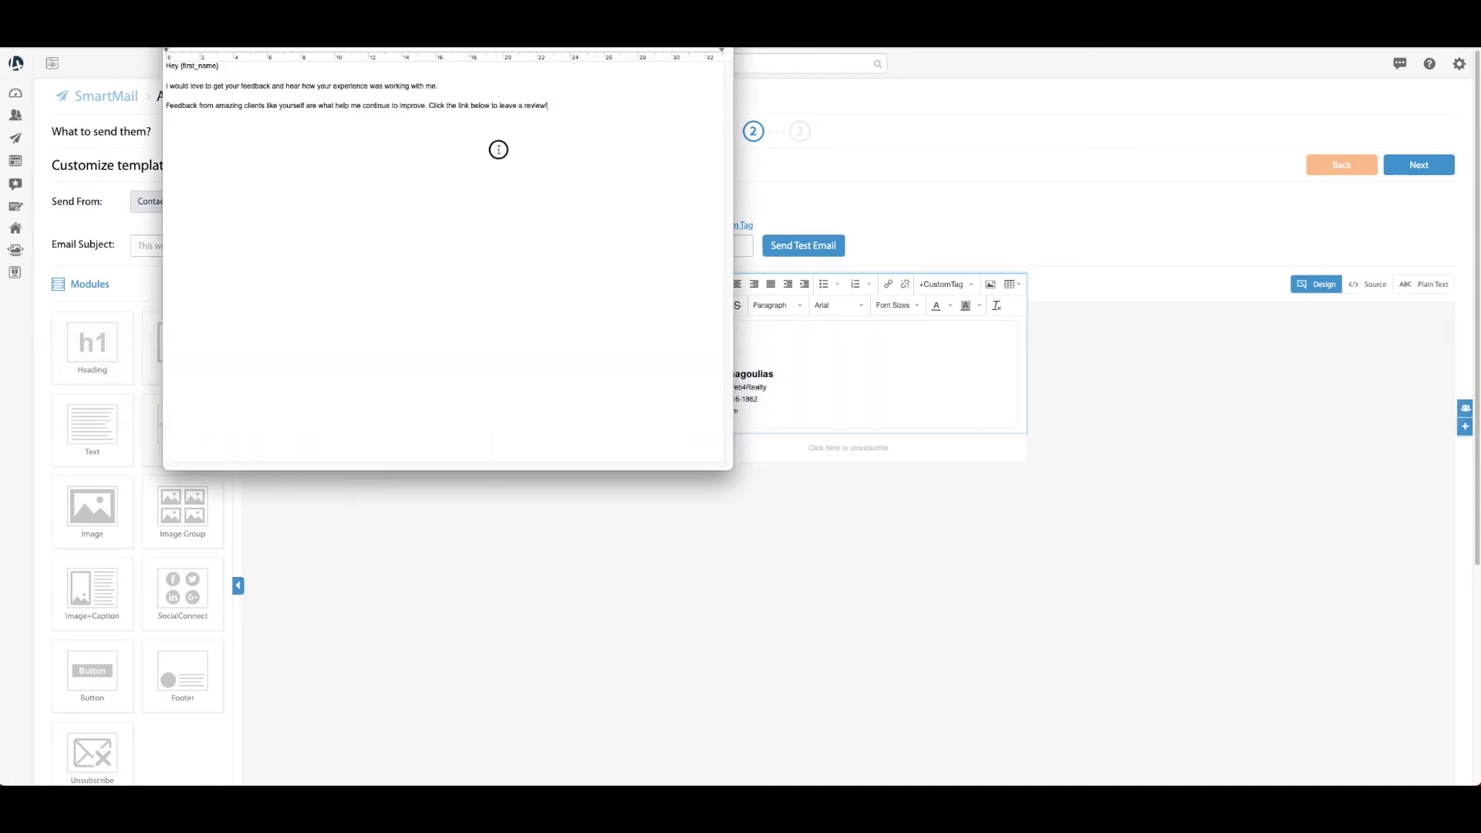
drag(549, 106, 160, 56)
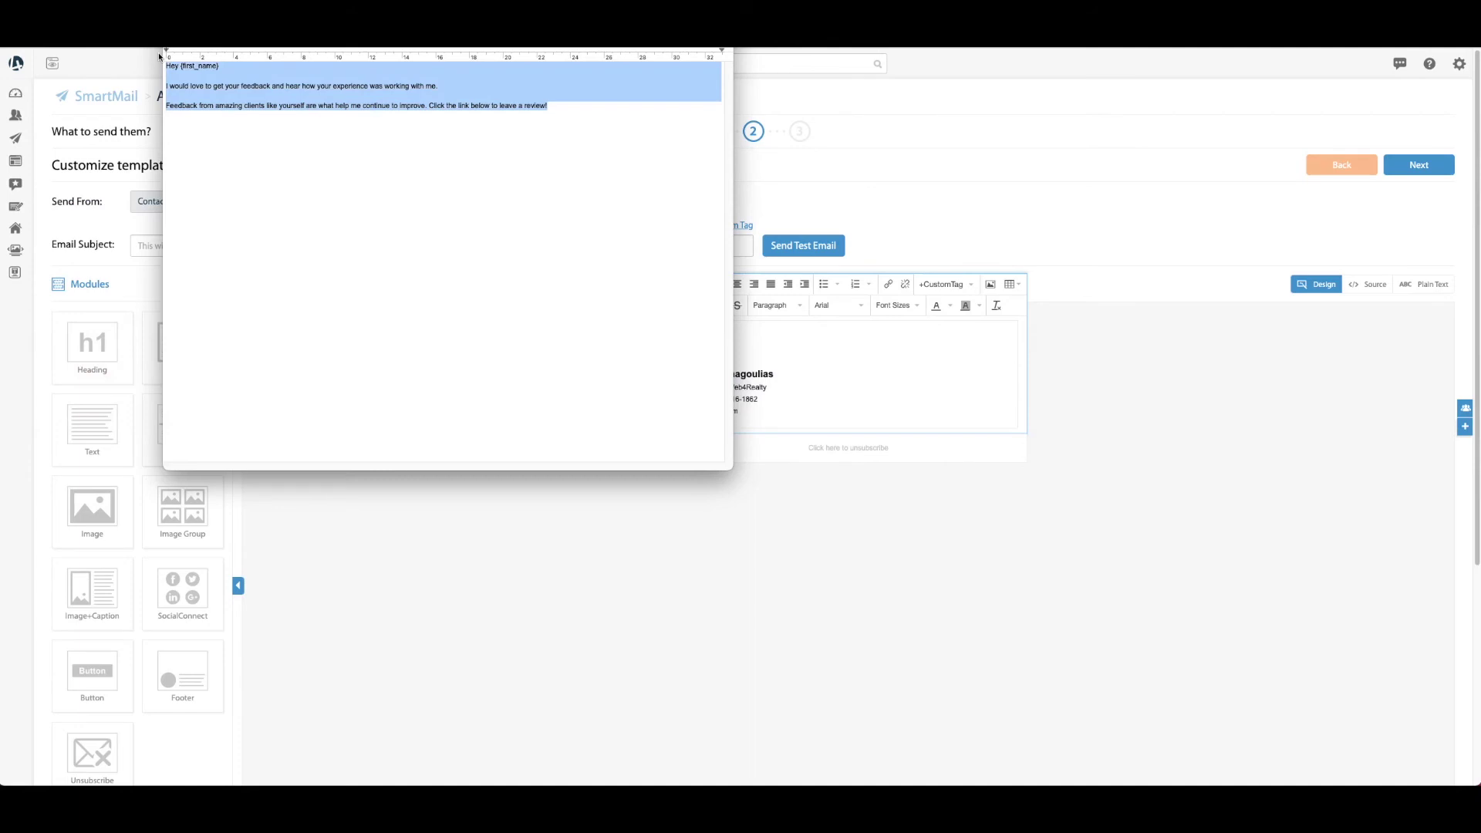
key(super+c)
key(super+Tab)
key(super+v)
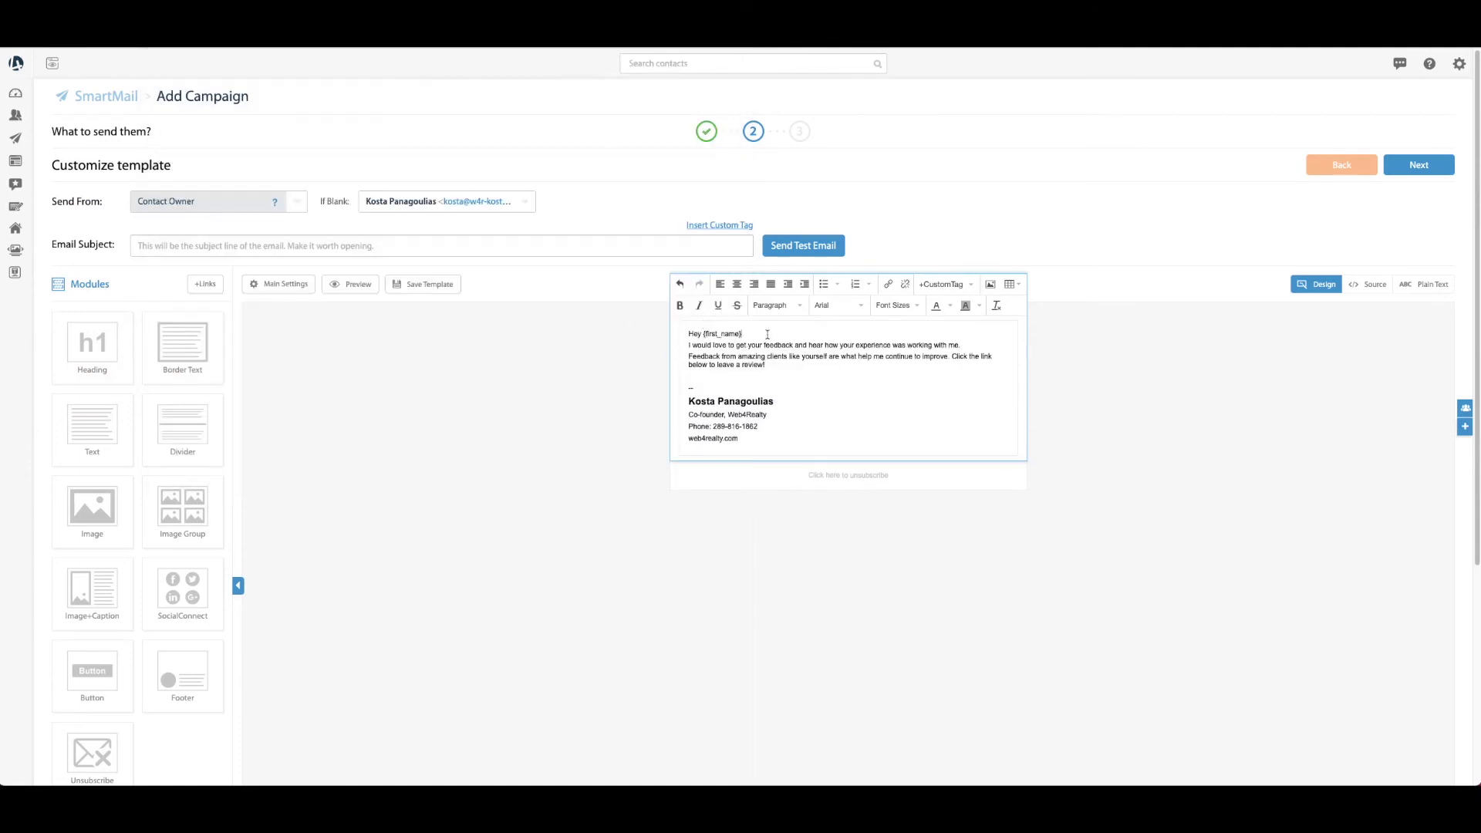
Separate the paragraphs with blank lines and add an empty line after 'leave a review!'
key(Return)
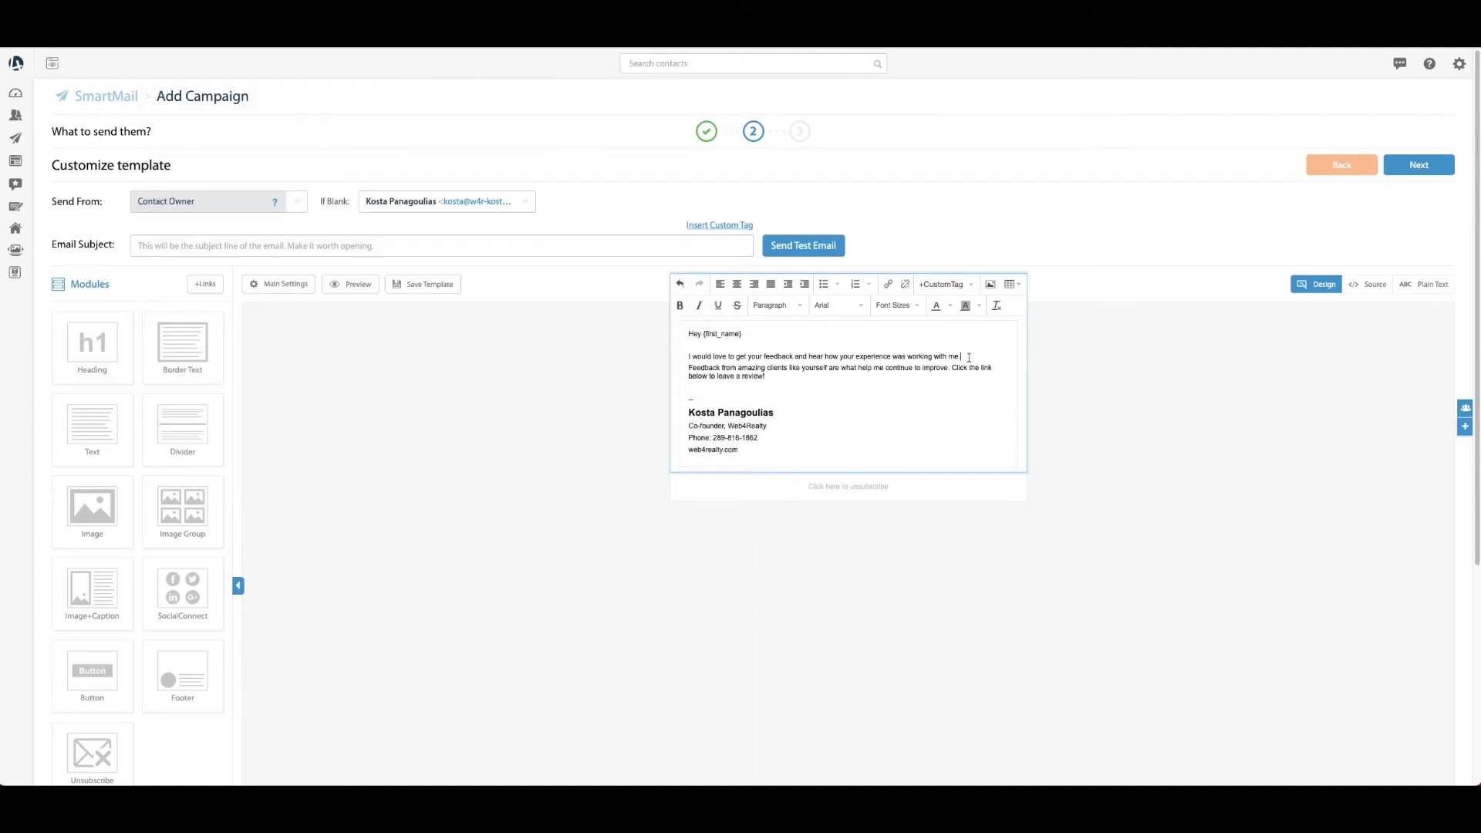
key(Return)
click(638, 420)
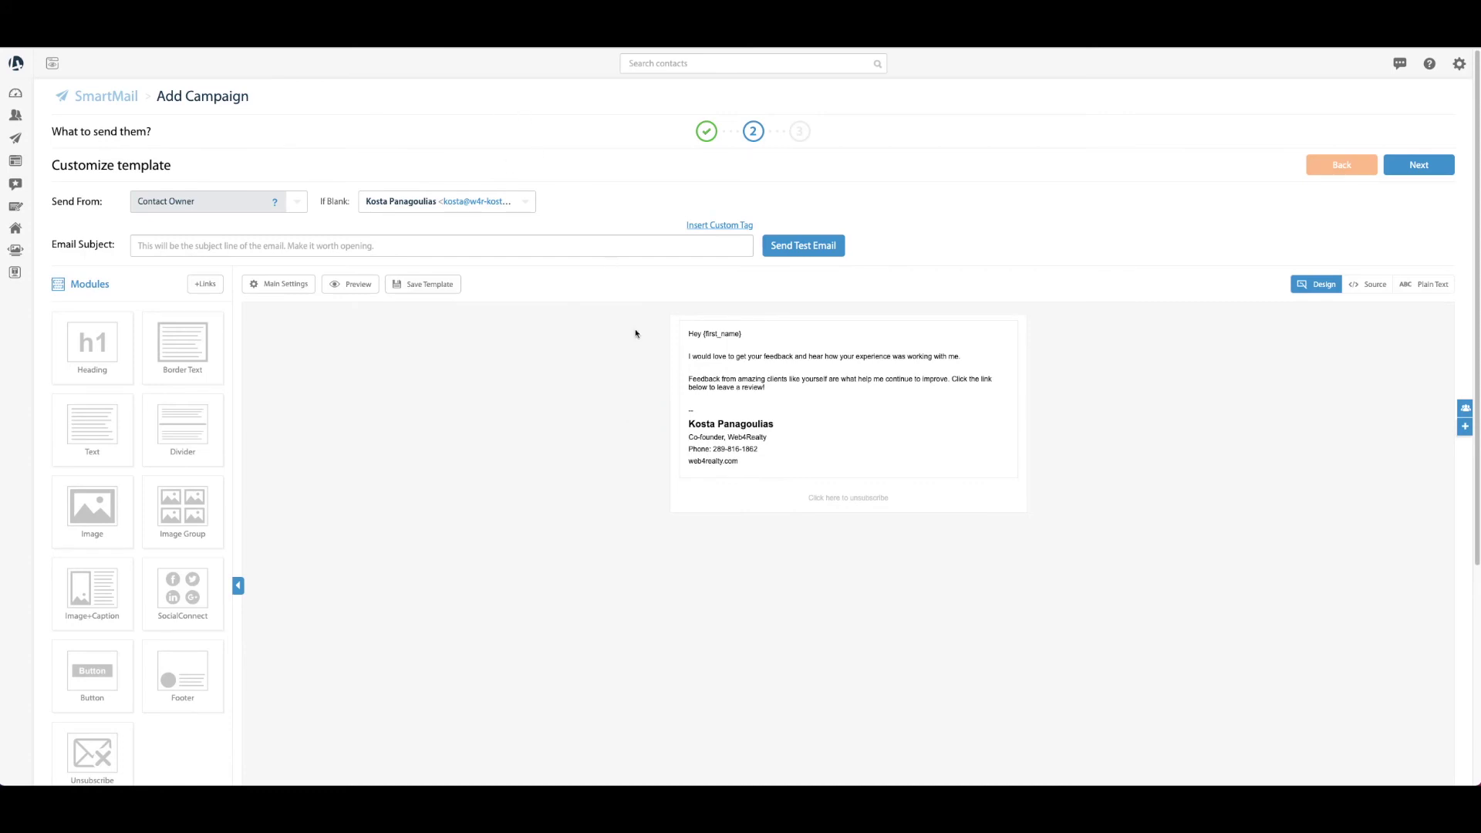
drag(745, 333, 706, 337)
click(750, 334)
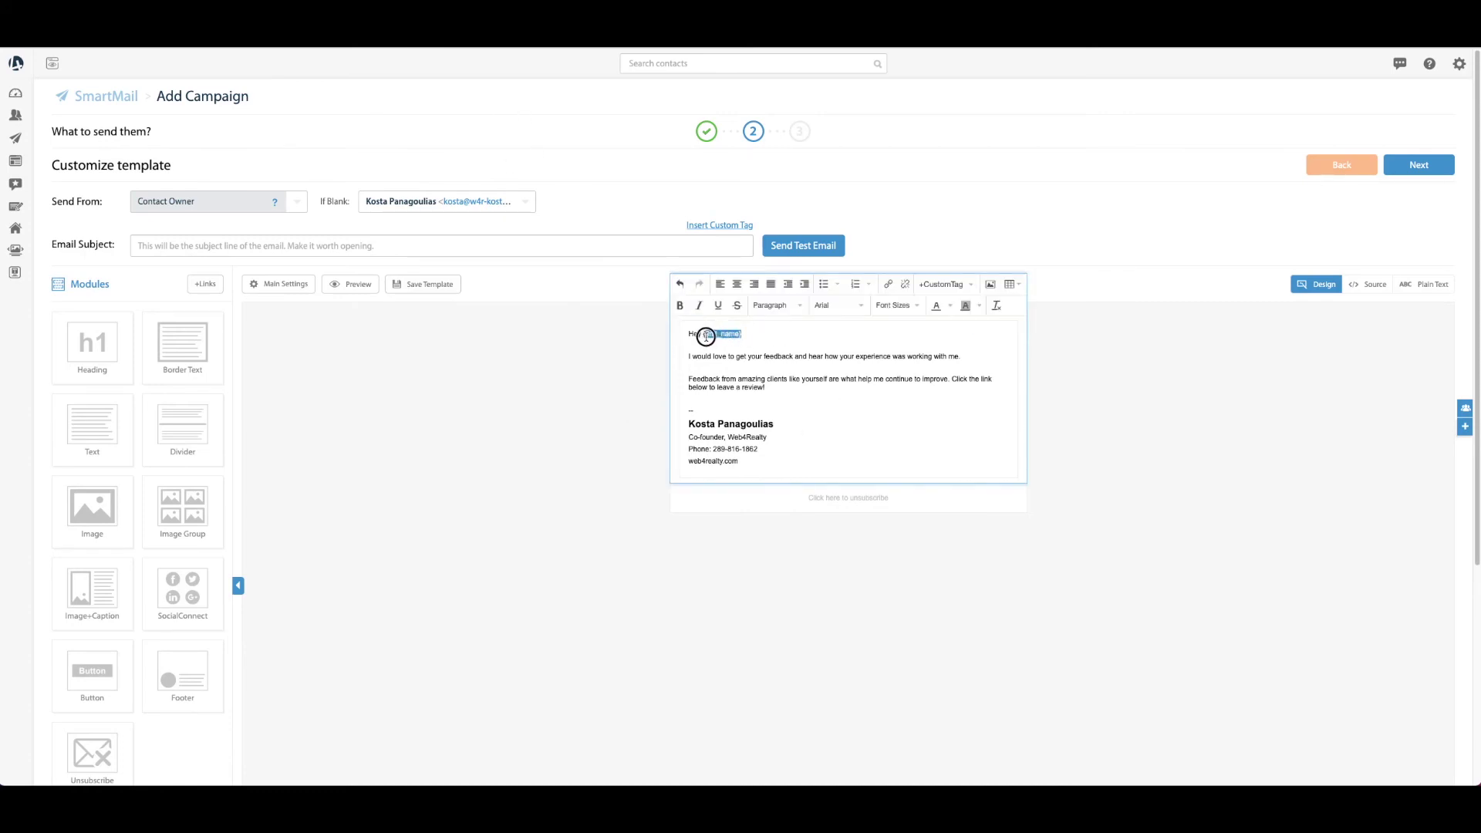
click(750, 336)
click(777, 387)
key(Return)
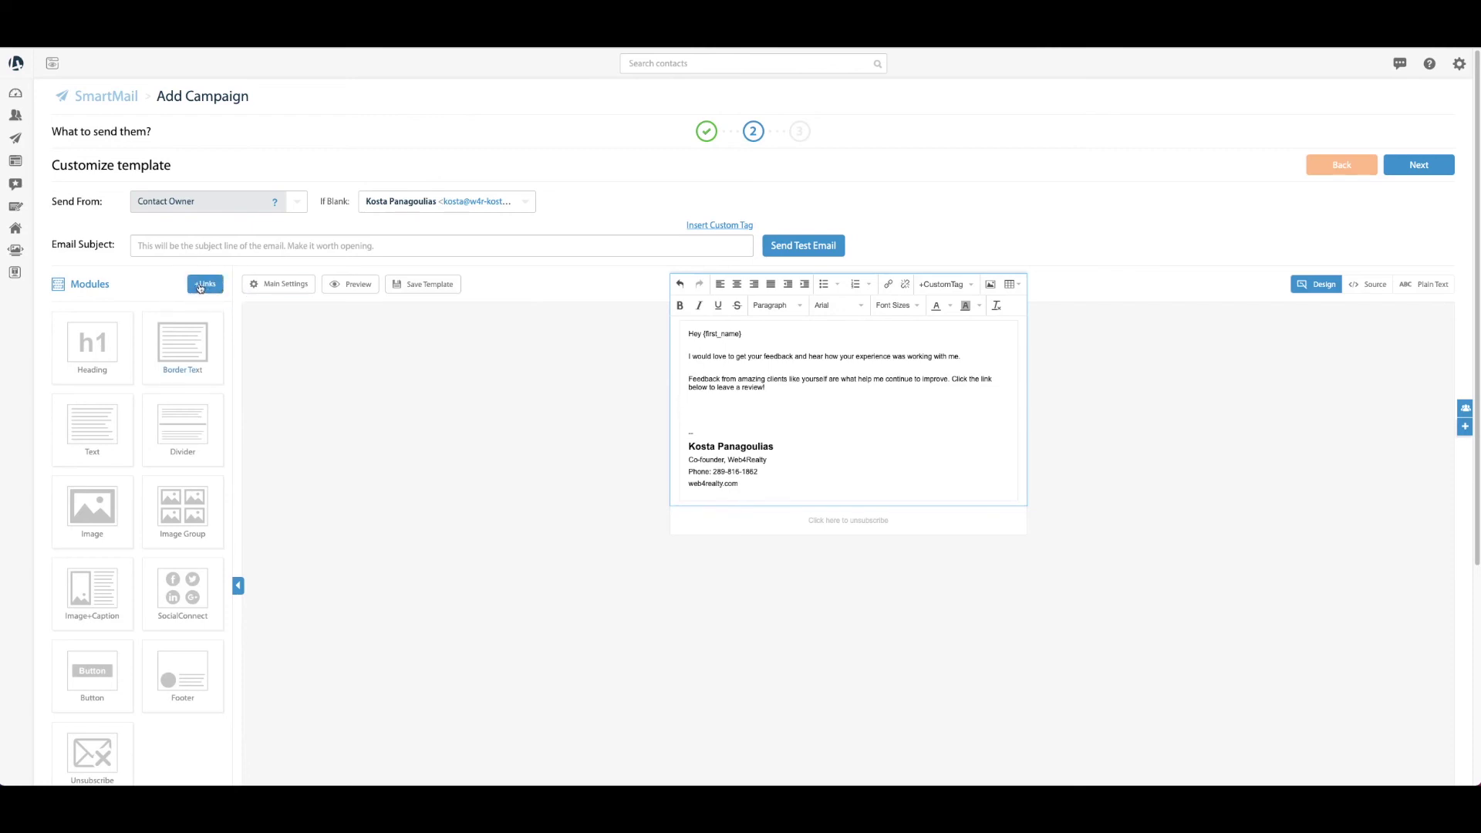
Insert the Testimonials Request link tag on the empty line below the review request
click(197, 288)
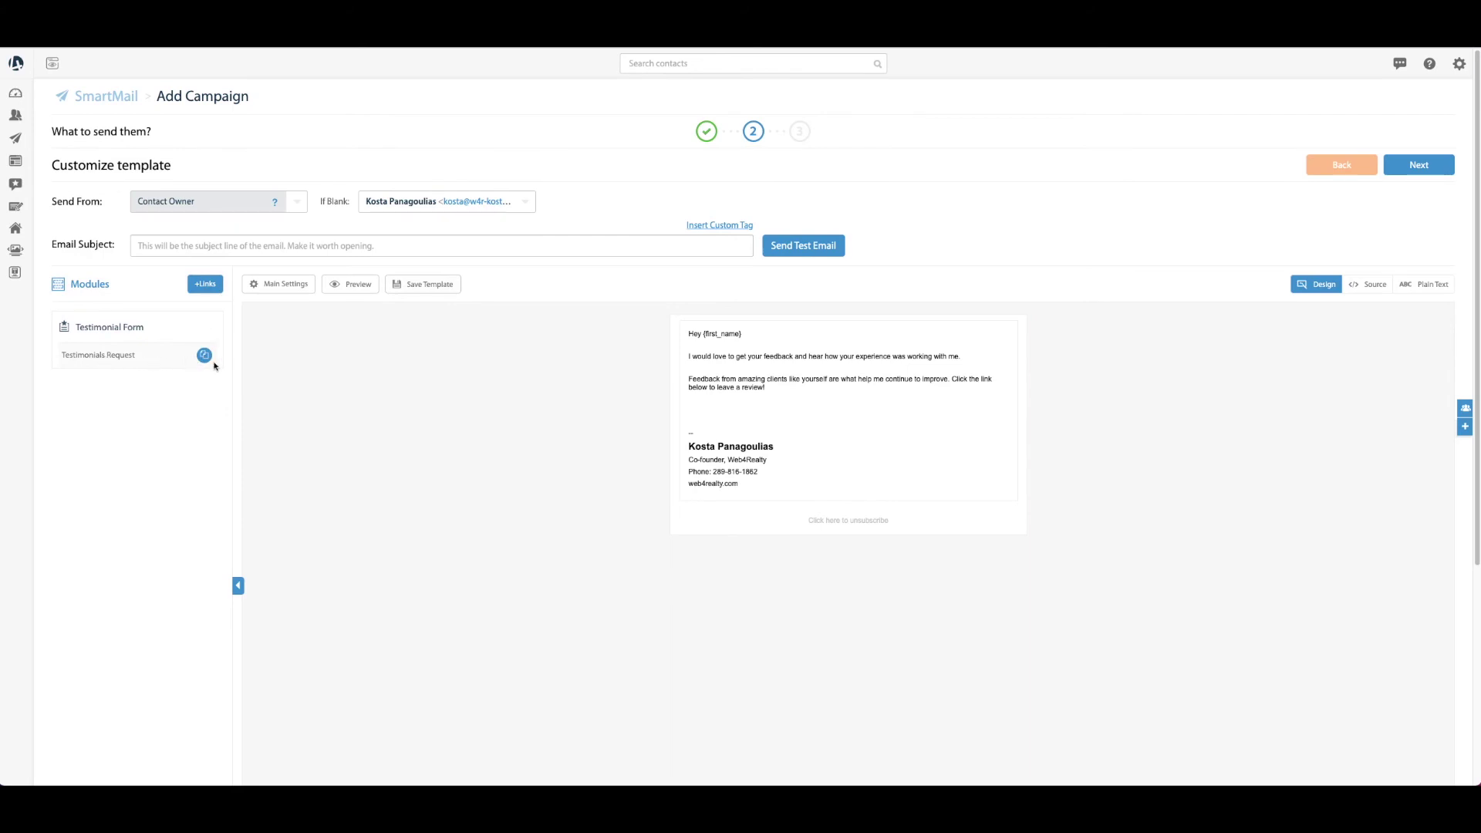
click(204, 355)
click(781, 408)
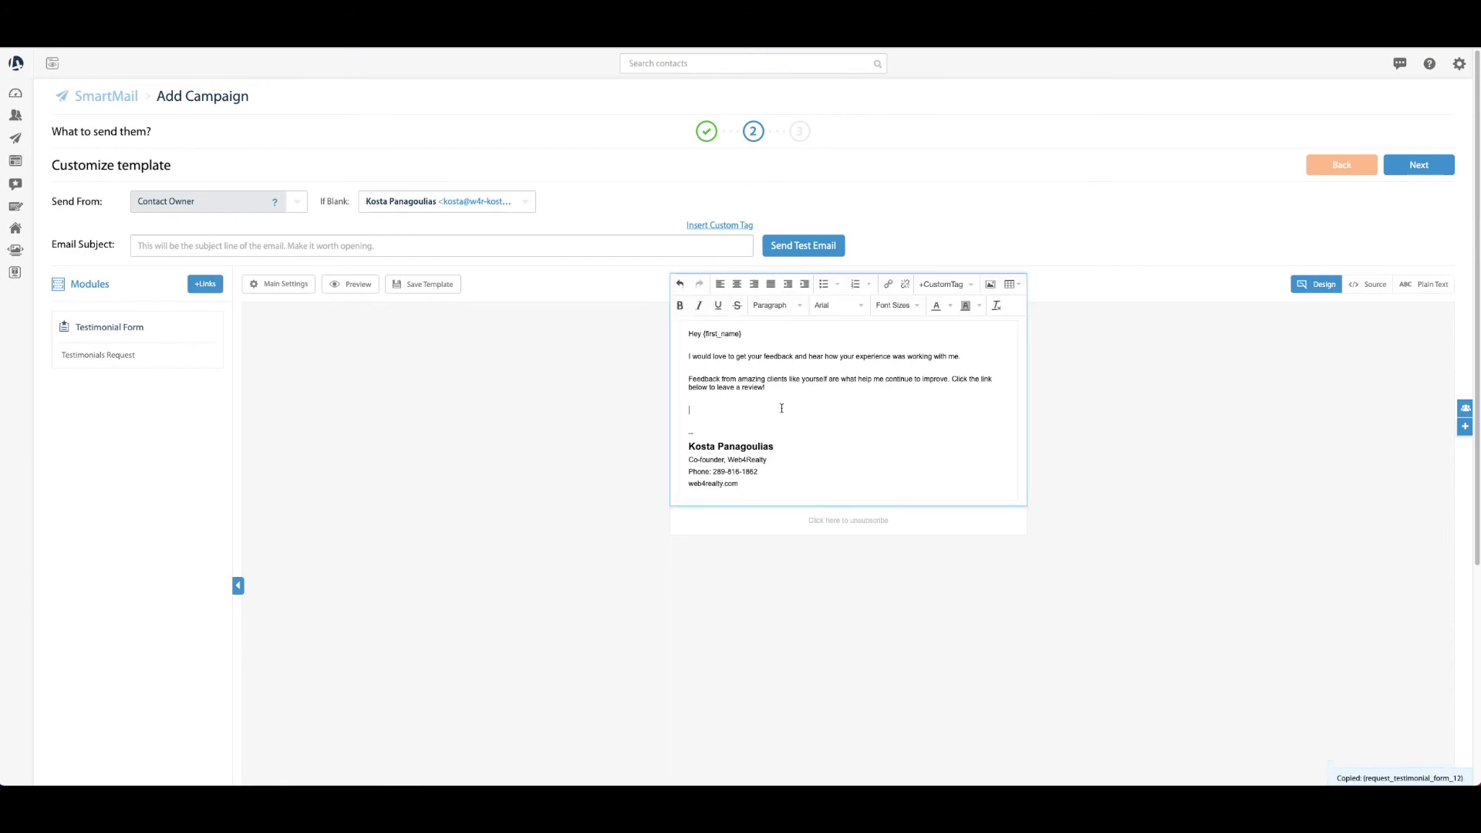
key(ctrl+v)
drag(792, 408, 693, 410)
click(773, 410)
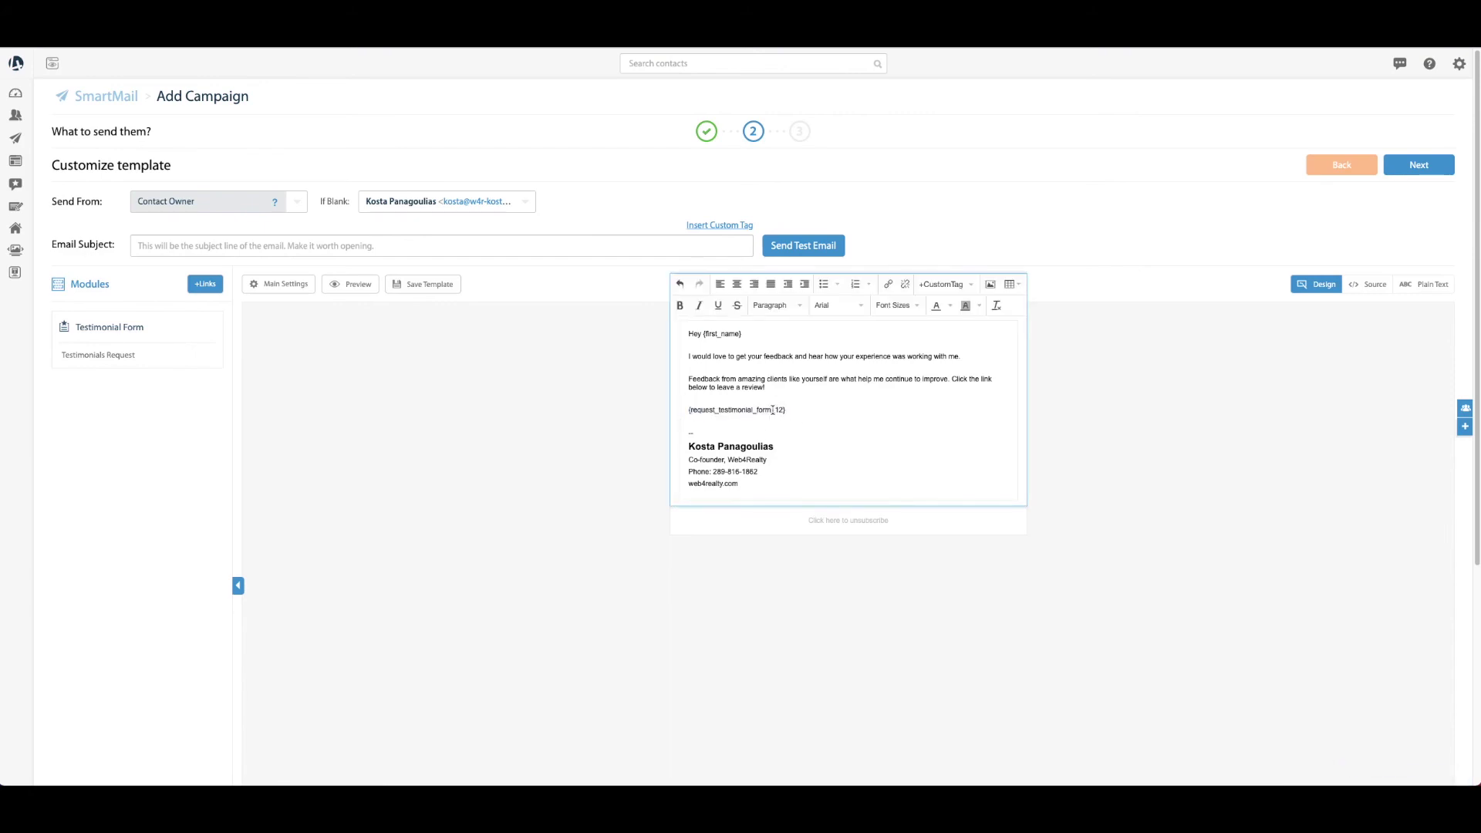
Set the email subject to 'Would love your feedback!' and continue to scheduling
click(350, 242)
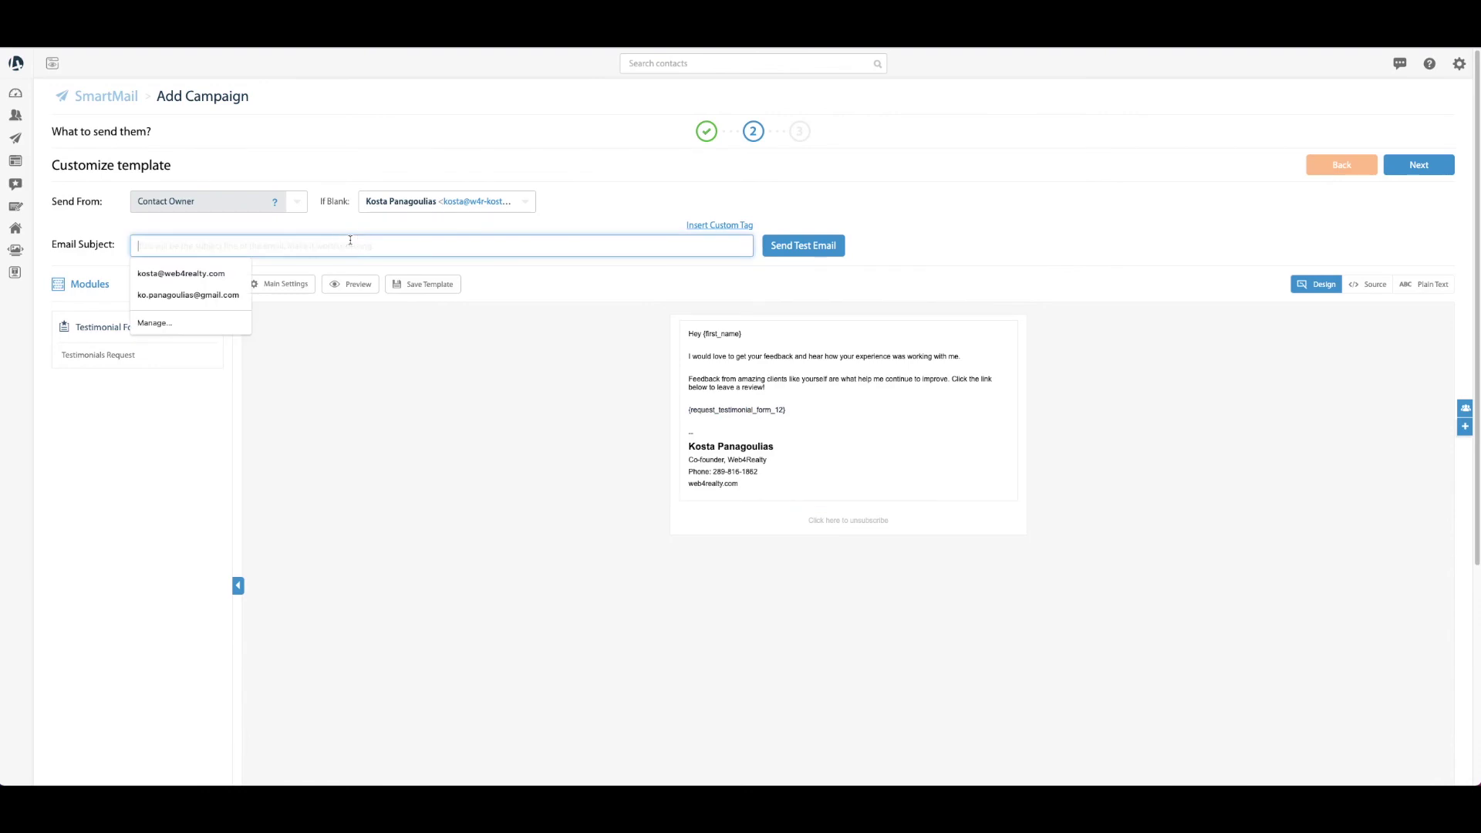
text(Would love your feedback!)
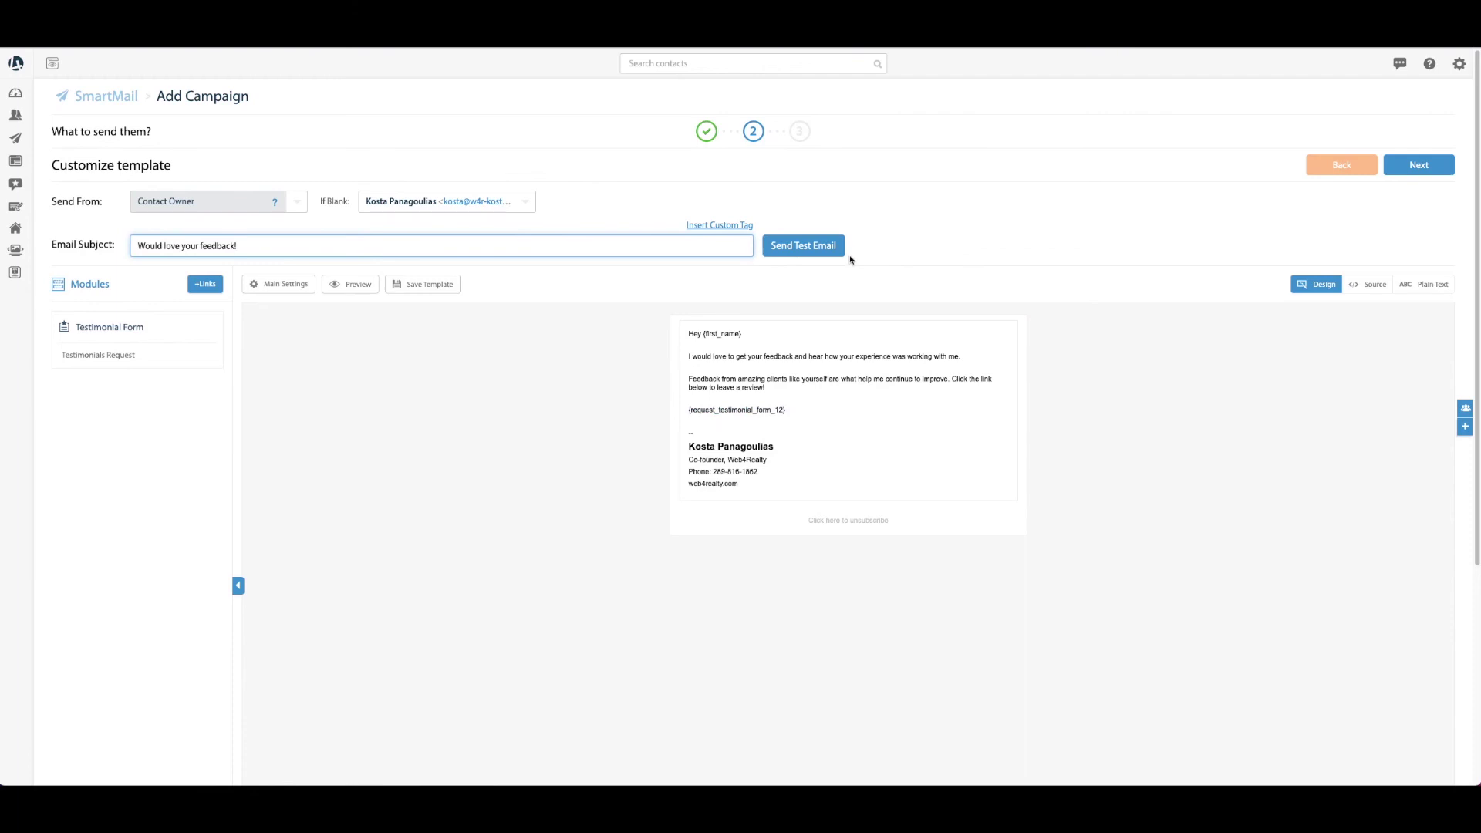
click(848, 285)
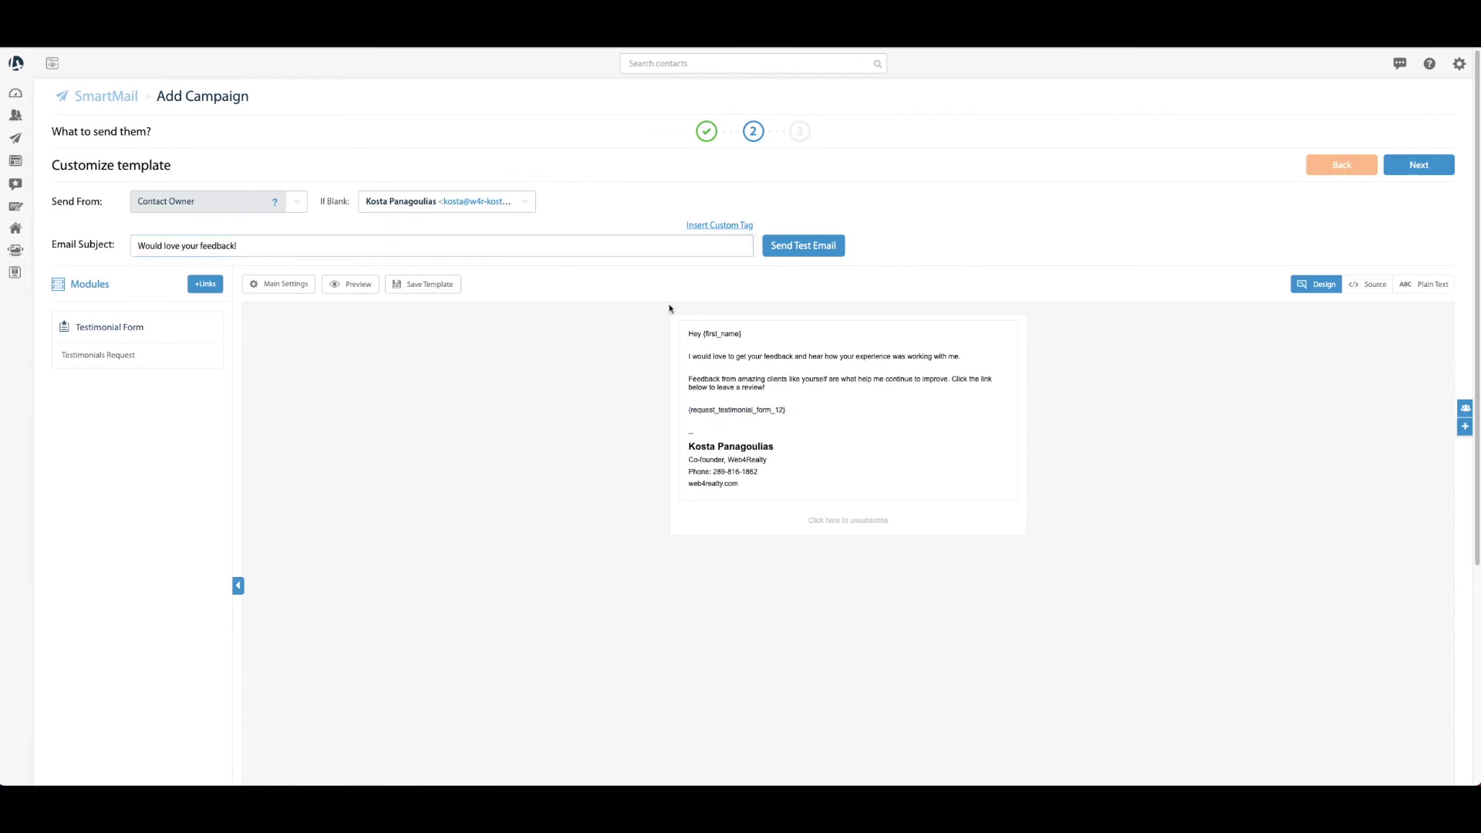
click(1436, 170)
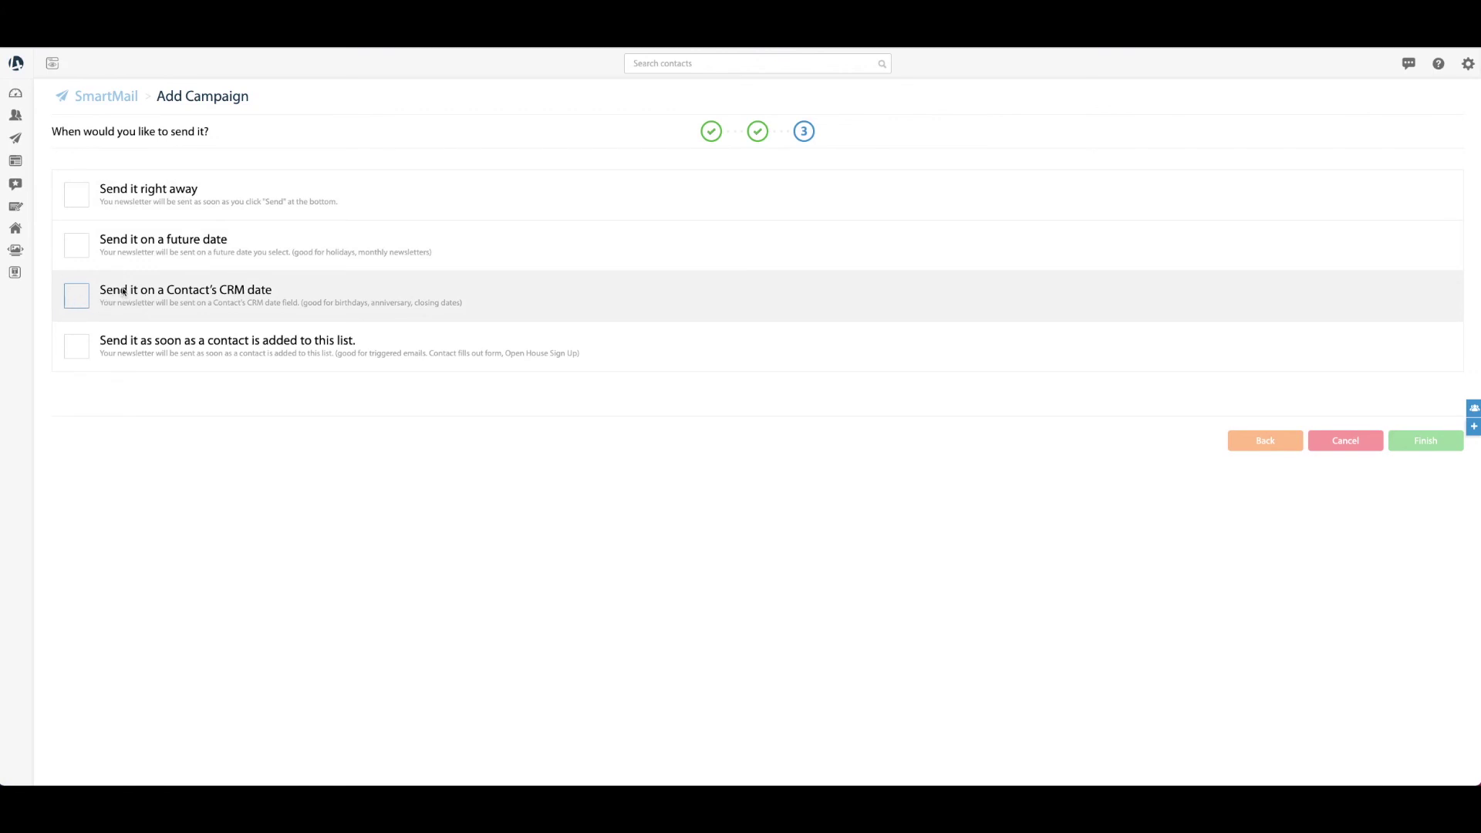
Schedule the email to send 15 days after each contact's Closing Date, matching Day/Month/Year
click(111, 305)
click(277, 355)
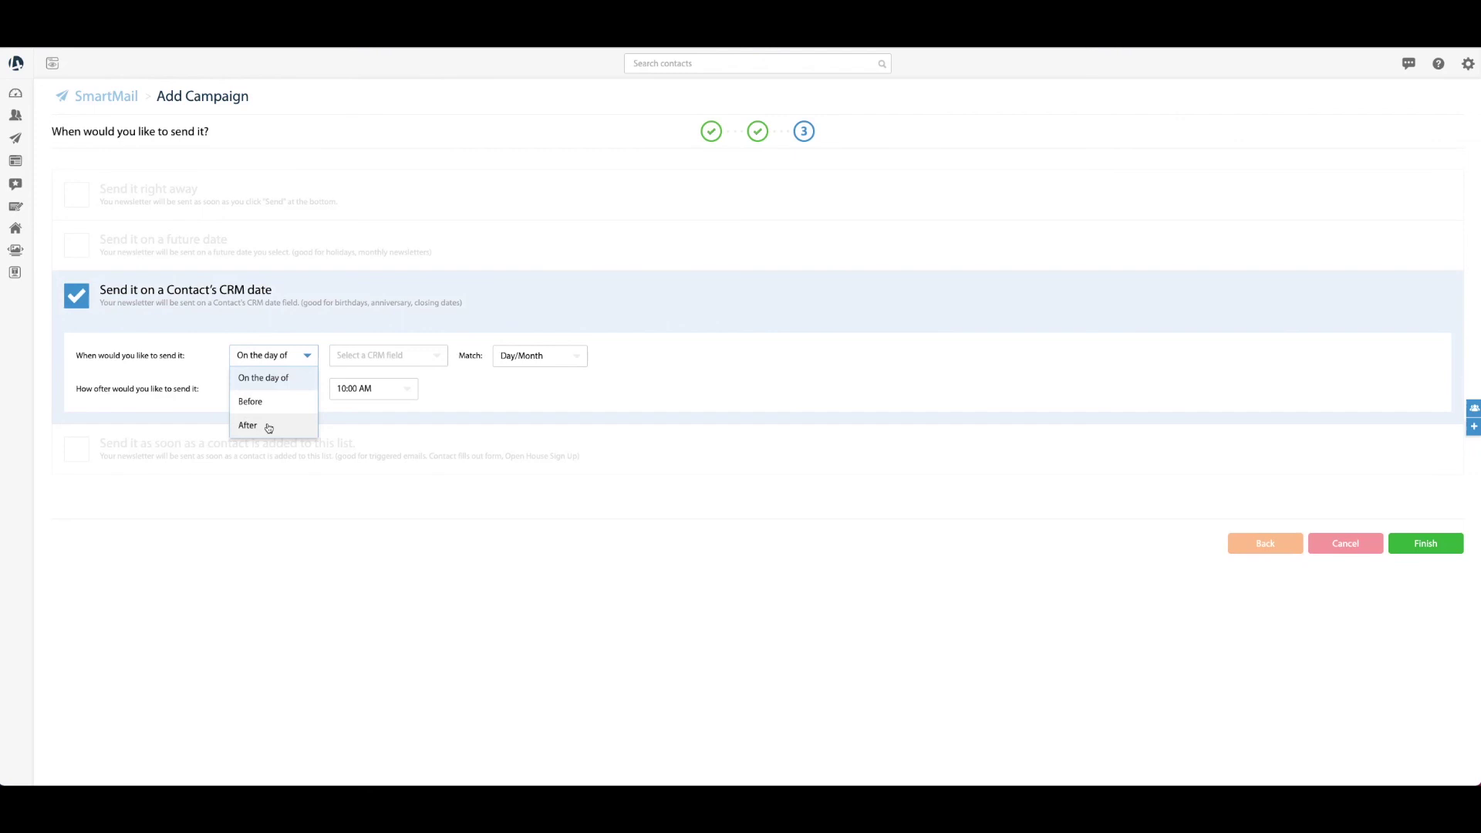
click(268, 428)
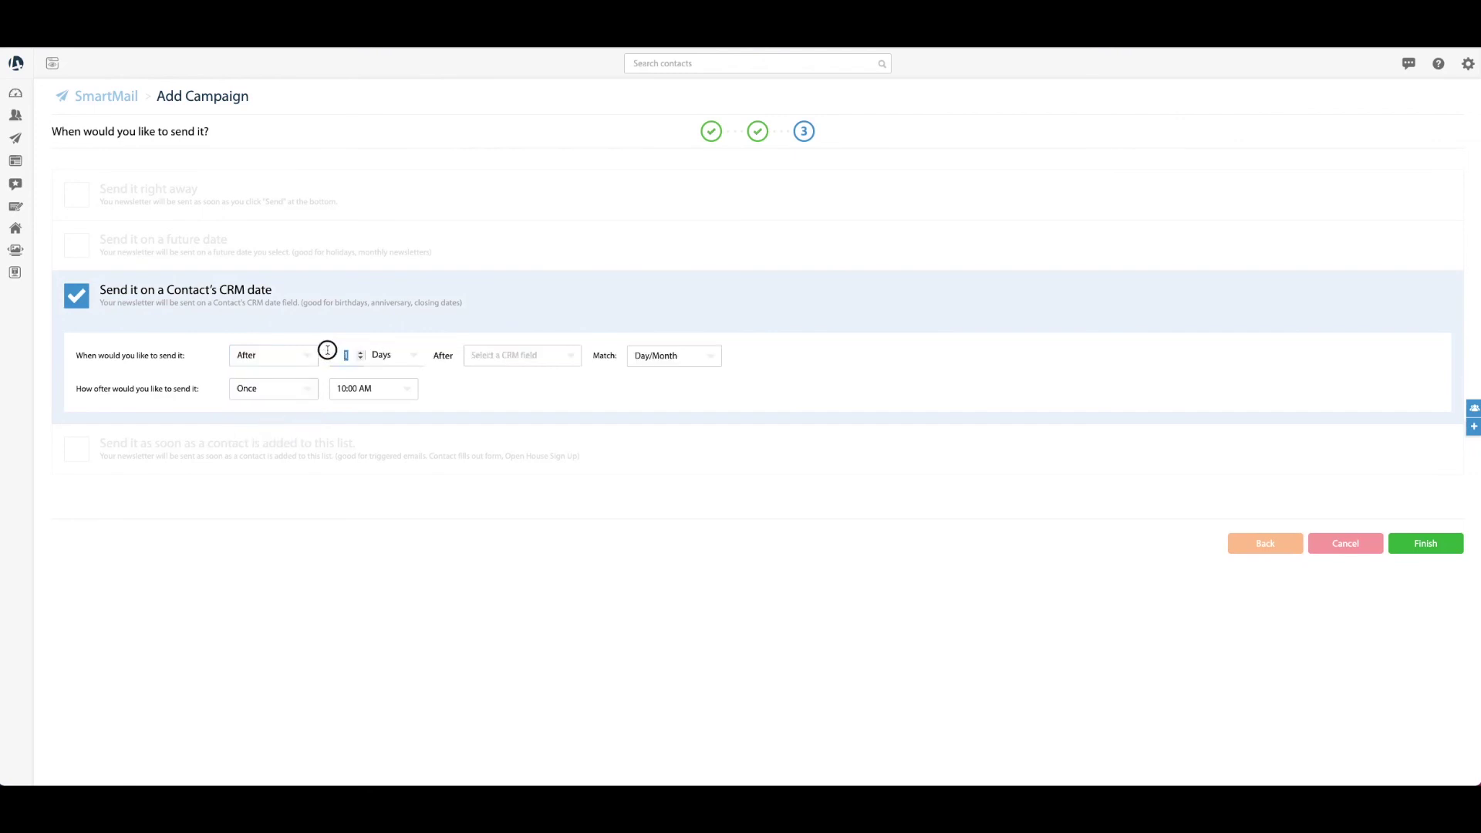
text(15)
click(531, 355)
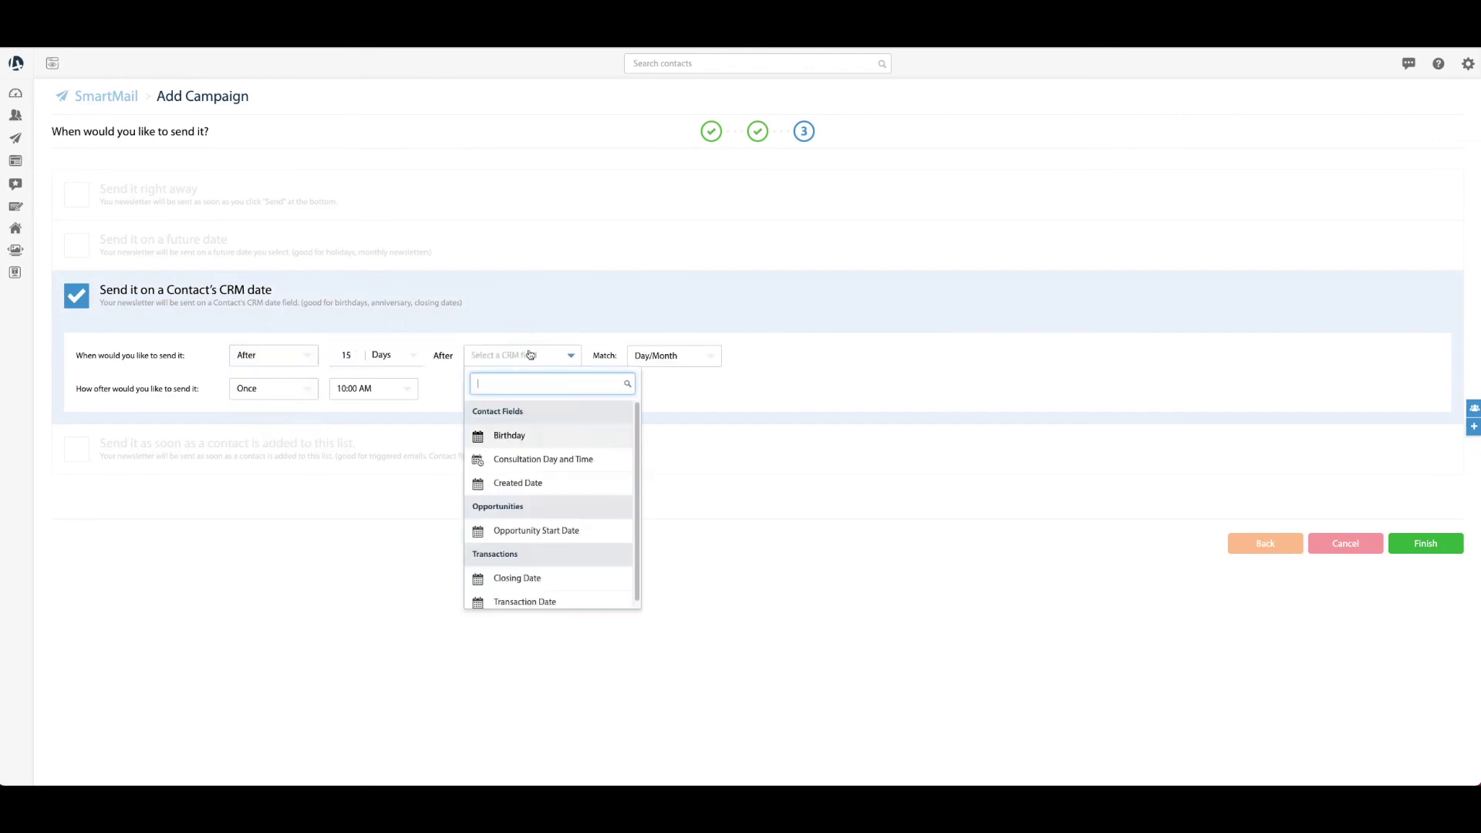
click(545, 576)
click(658, 357)
click(660, 397)
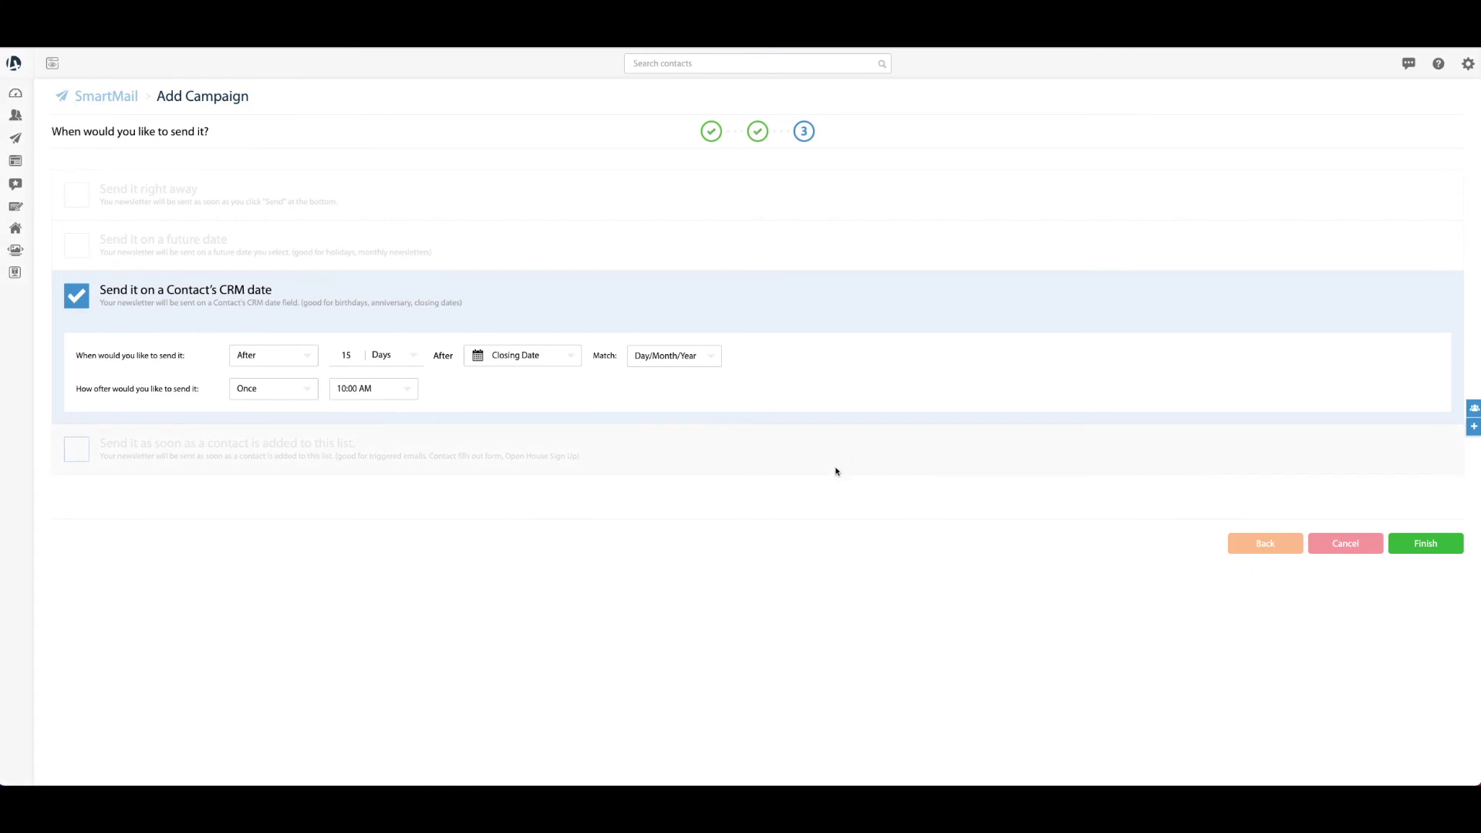
key(super+Tab)
key(super+Tab)
key(super+Tab)
key(super+Tab)
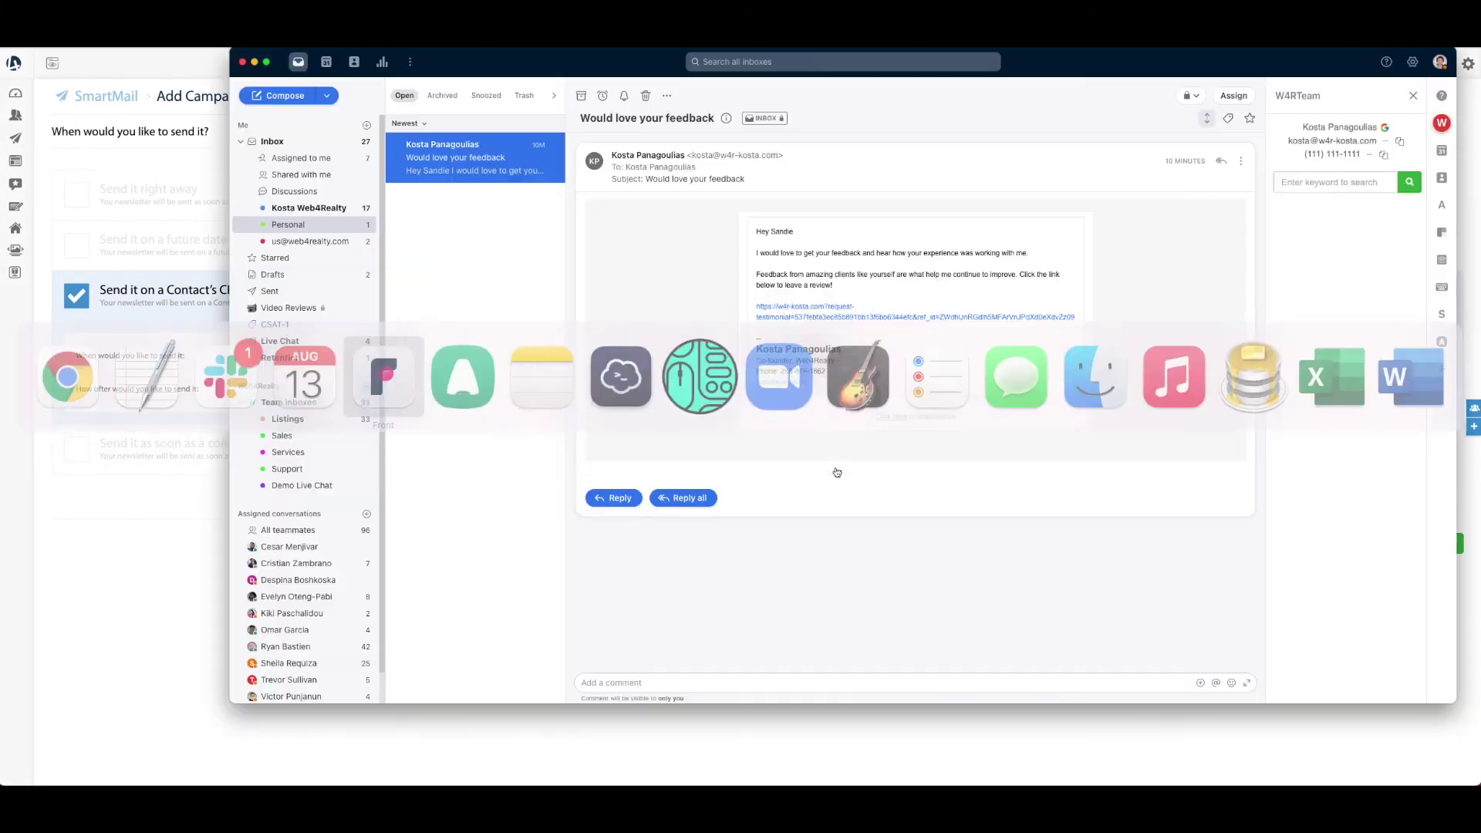
Follow the review link in the 'Would love your feedback!' test email in Front
drag(756, 231, 853, 262)
click(797, 256)
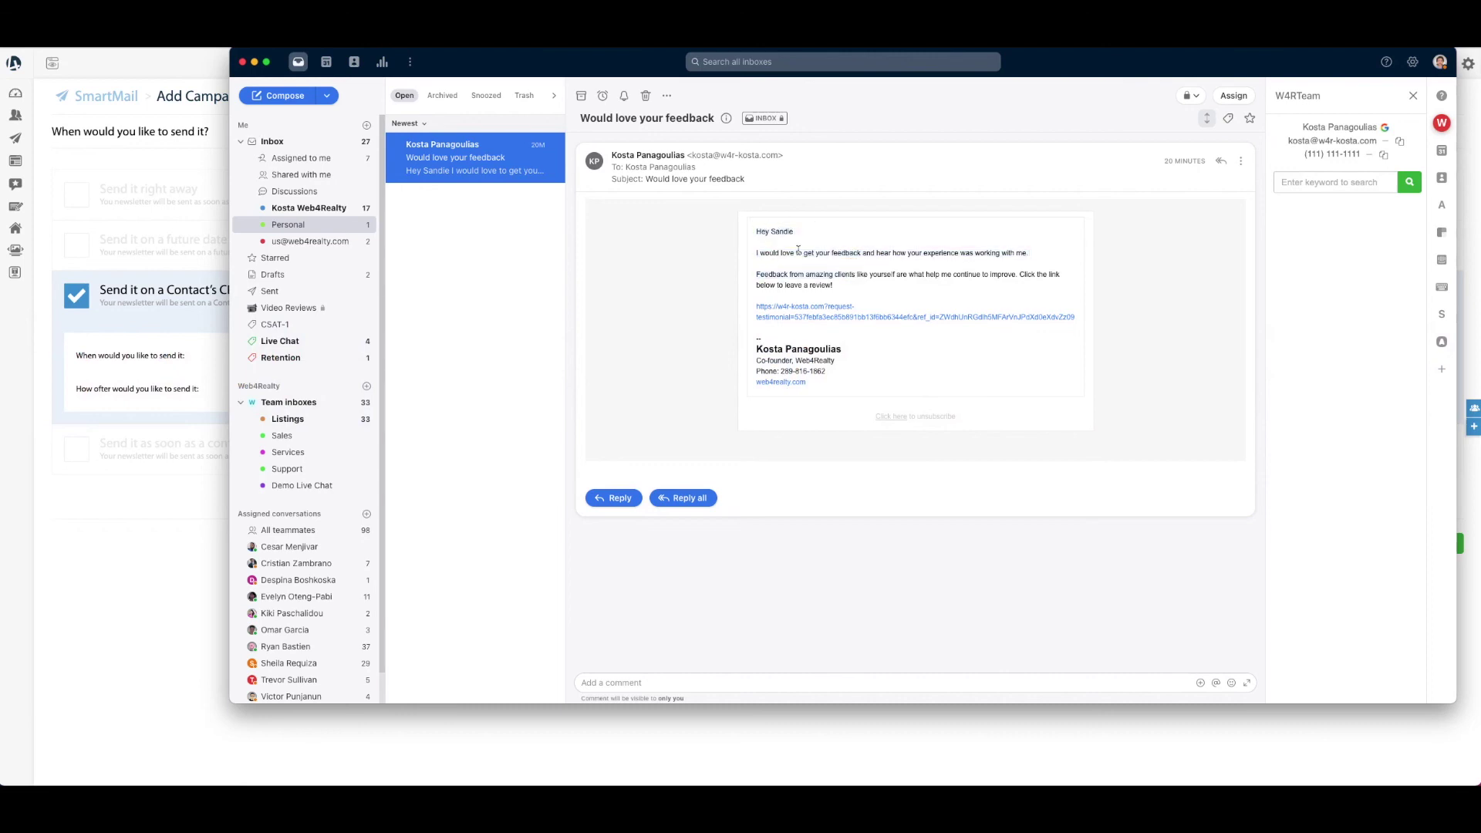
click(788, 320)
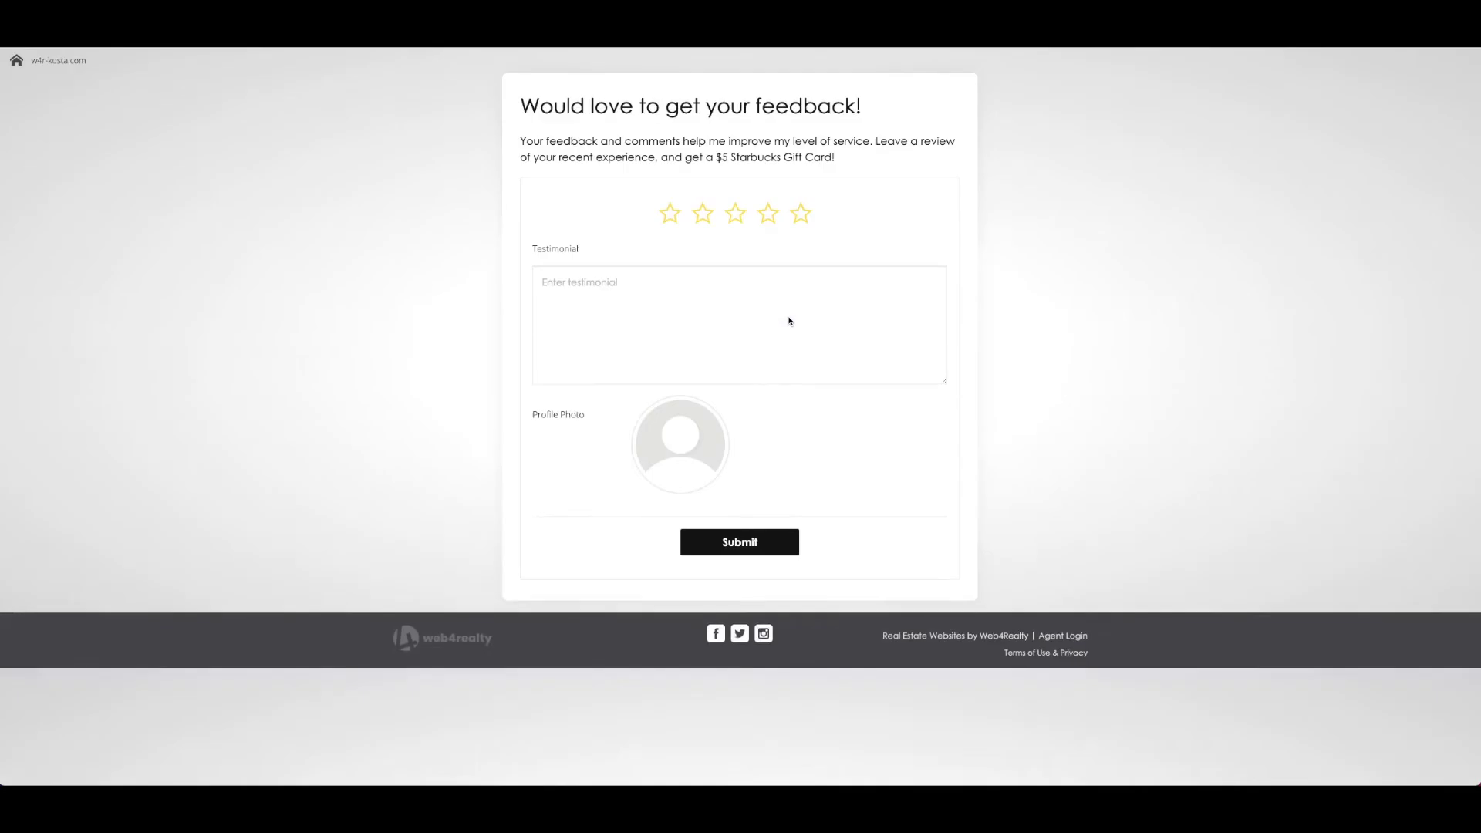
Give the feedback form a five-star rating and start writing in the Testimonial box
drag(536, 108, 678, 125)
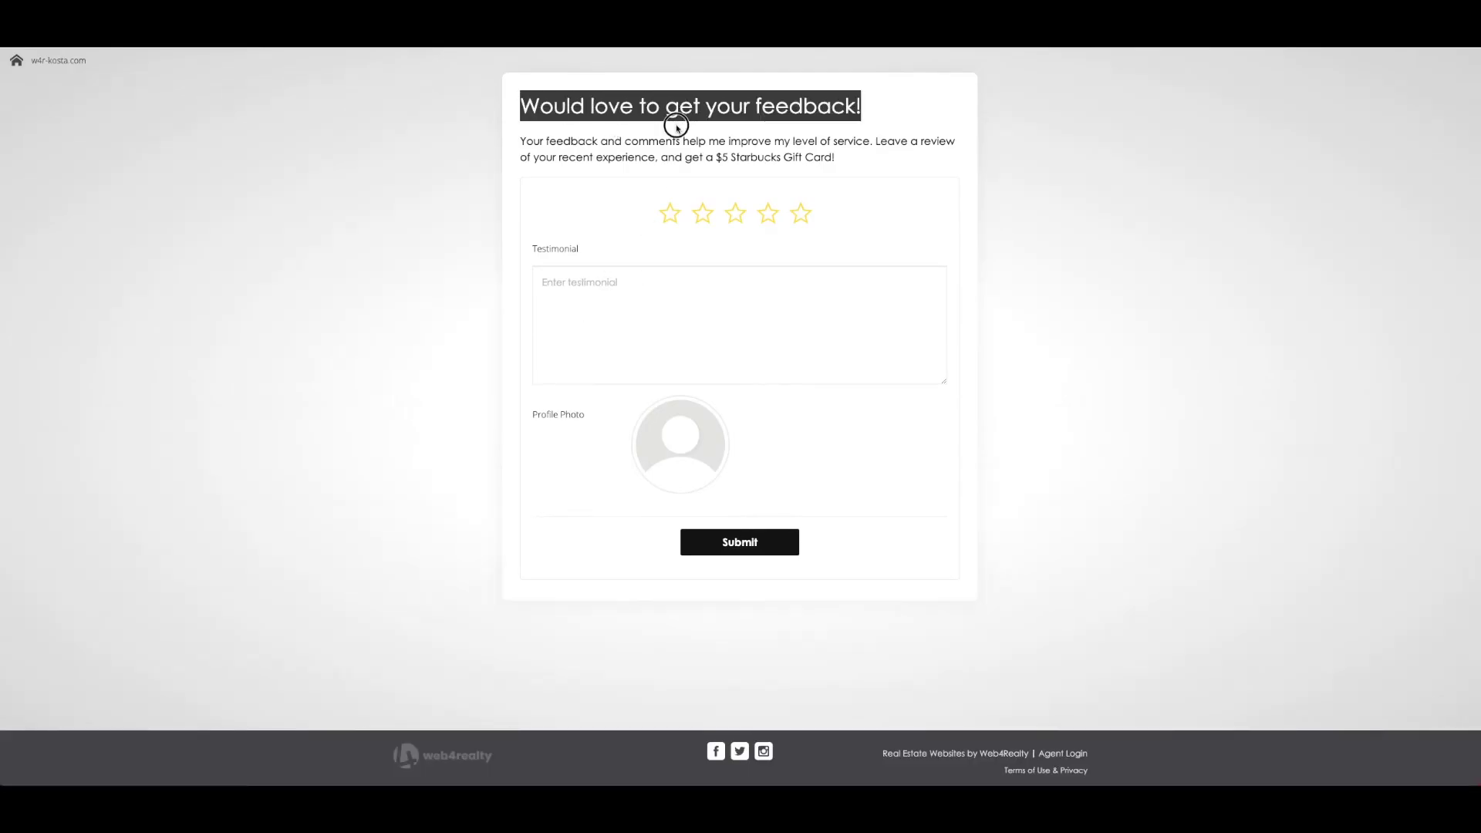
click(803, 215)
click(822, 346)
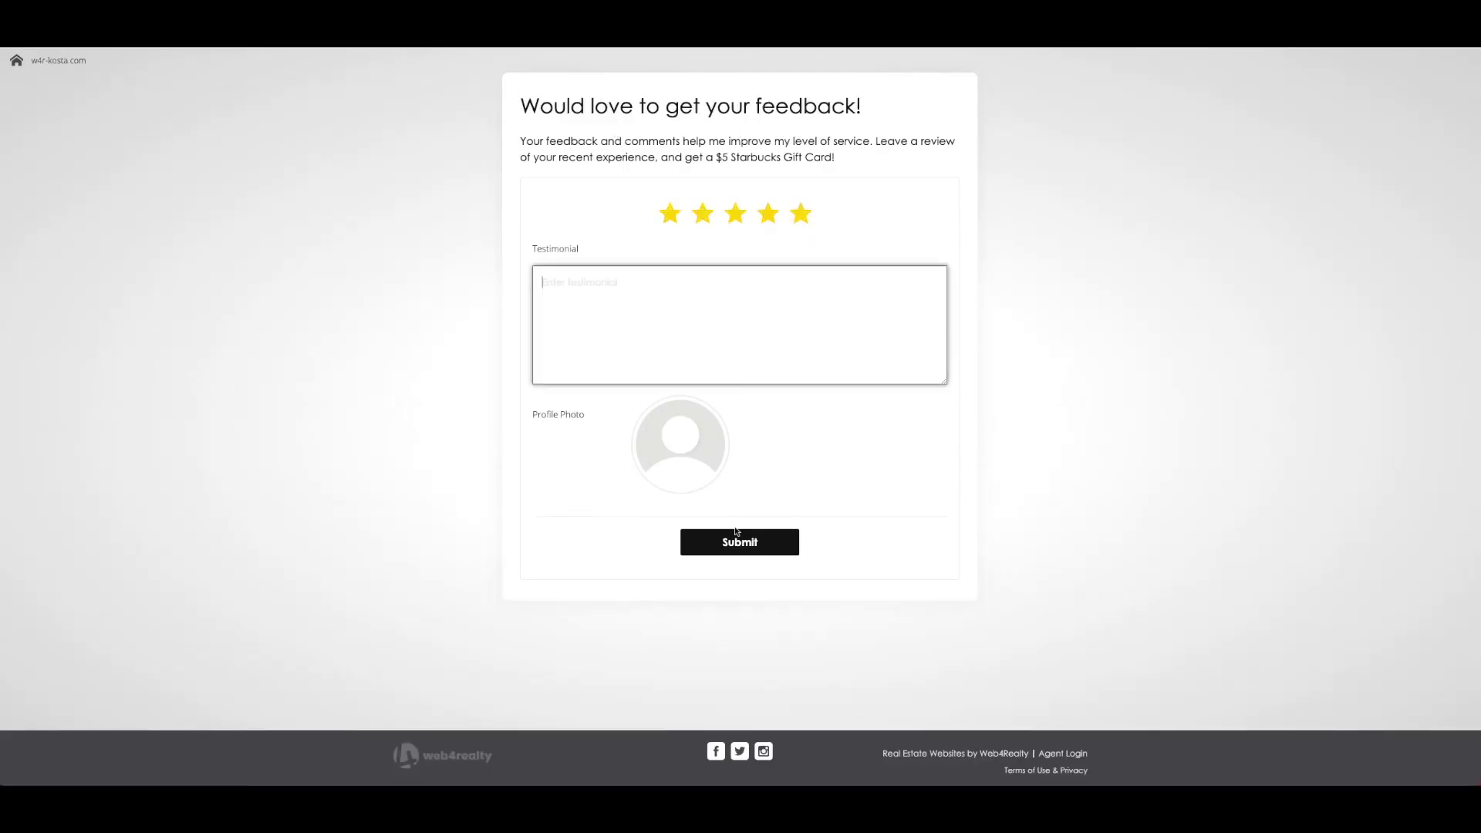